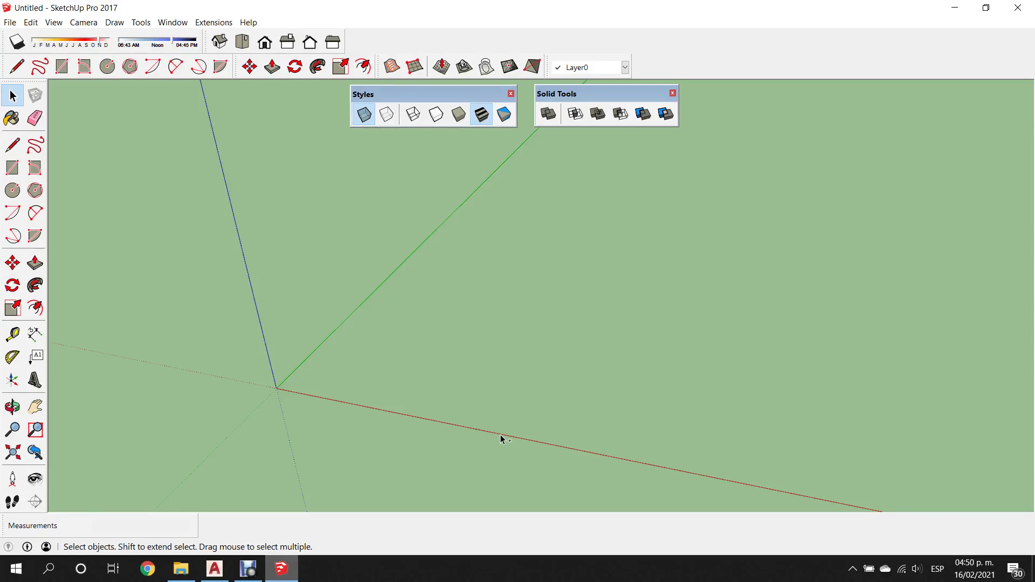
# Import 6.jpg from the mechanical parts folder and place it flat on the ground
pyautogui.click(181, 569)
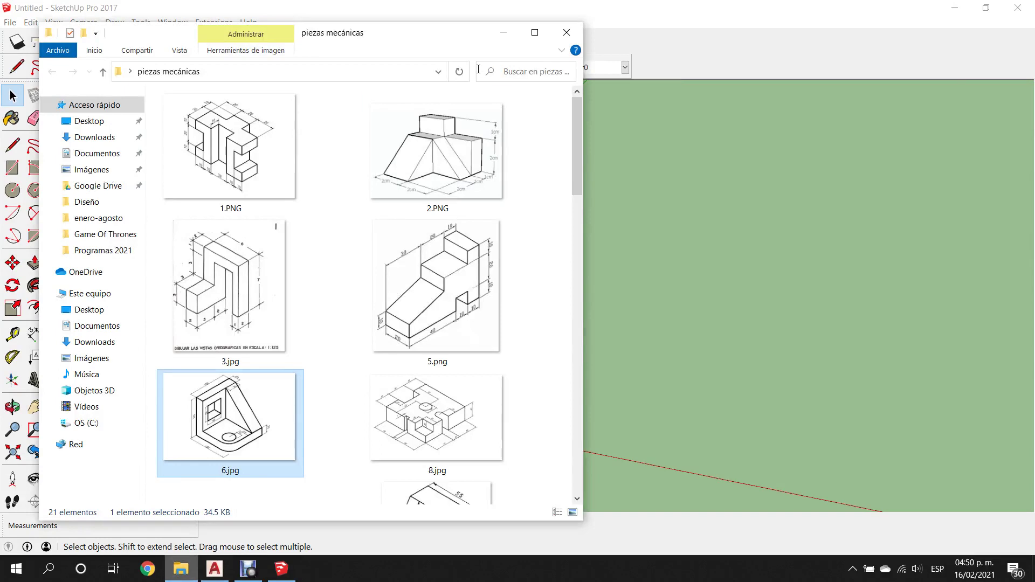
pyautogui.scroll(-2, 575, 162)
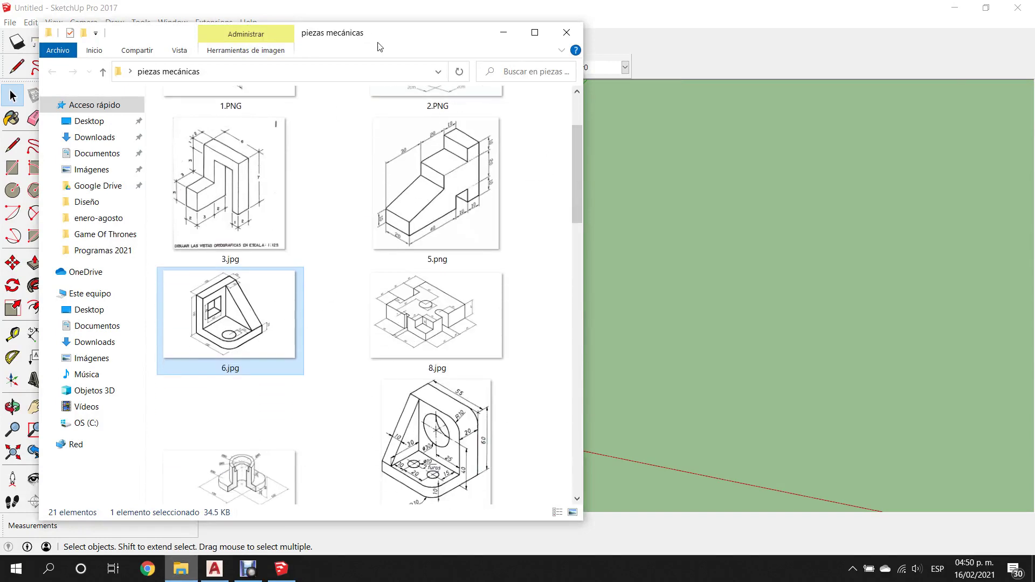
pyautogui.moveTo(379, 47); pyautogui.dragTo(353, 71)
pyautogui.moveTo(233, 333)
pyautogui.mouseDown()
pyautogui.moveTo(248, 319)
pyautogui.moveTo(570, 262)
pyautogui.moveTo(628, 264)
pyautogui.mouseUp()
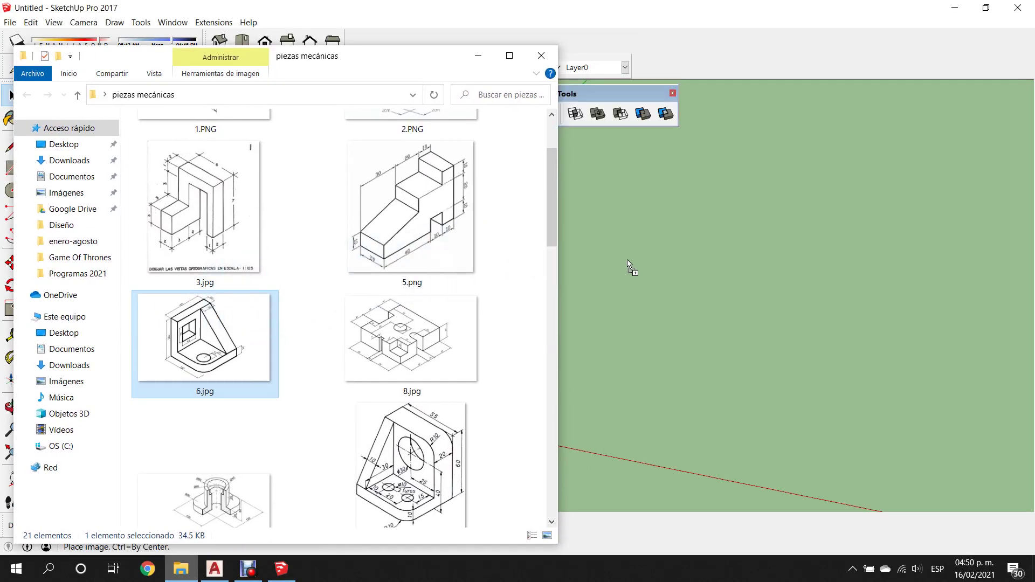
pyautogui.click(651, 291)
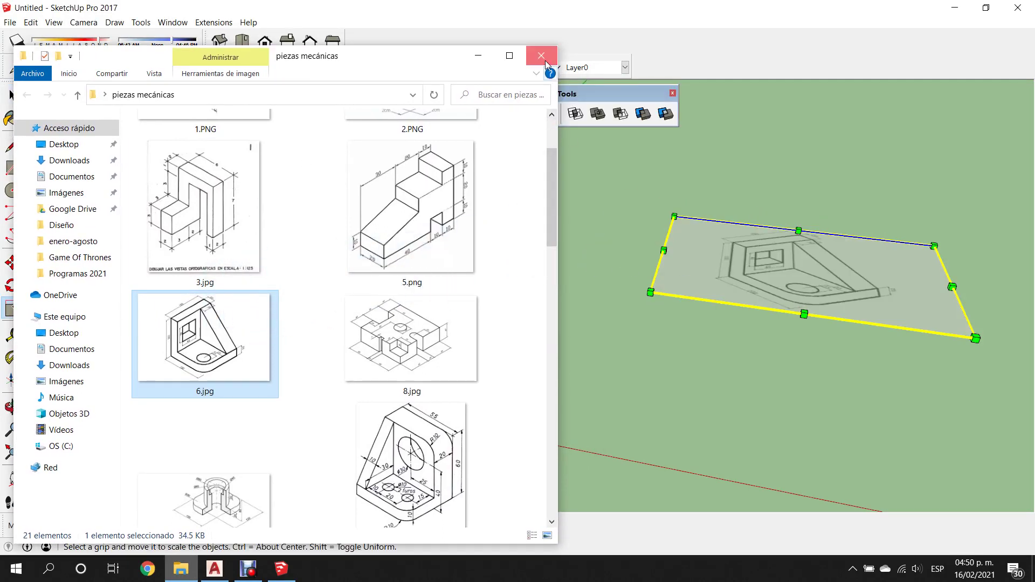
pyautogui.click(541, 56)
pyautogui.moveTo(462, 317)
pyautogui.mouseDown(button='middle')
pyautogui.moveTo(763, 219)
pyautogui.moveTo(751, 303)
pyautogui.mouseUp(button='middle')
# Switch to Scale with S and inspect the reference image from several zooms and angles
pyautogui.press('s')
pyautogui.scroll(2, 750, 302)
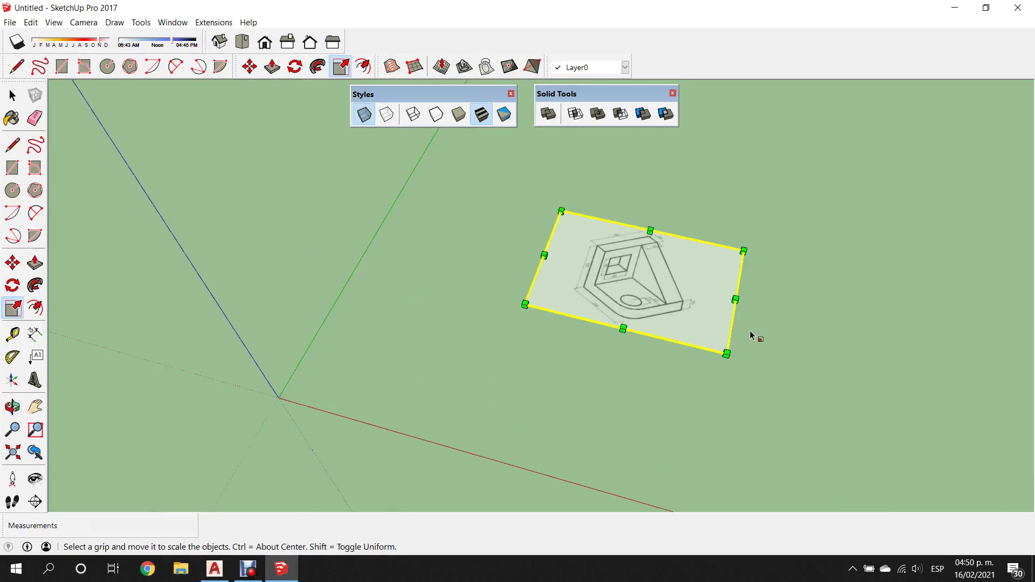
pyautogui.scroll(2, 753, 337)
pyautogui.moveTo(571, 208)
pyautogui.mouseDown(button='middle')
pyautogui.moveTo(583, 231)
pyautogui.moveTo(346, 274)
pyautogui.mouseUp(button='middle')
pyautogui.scroll(1, 752, 280)
pyautogui.scroll(-1, 598, 283)
pyautogui.moveTo(638, 321); pyautogui.dragTo(612, 365, button='middle')
pyautogui.scroll(2, 485, 287)
pyautogui.scroll(3, 444, 301)
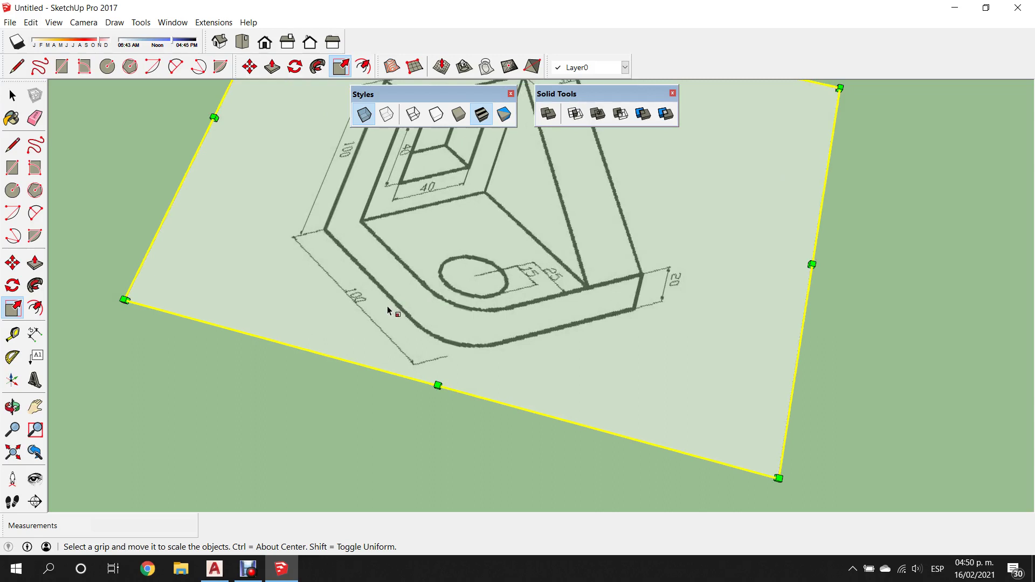
pyautogui.scroll(1, 387, 306)
pyautogui.scroll(-4, 406, 345)
pyautogui.scroll(1, 468, 308)
pyautogui.scroll(2, 523, 237)
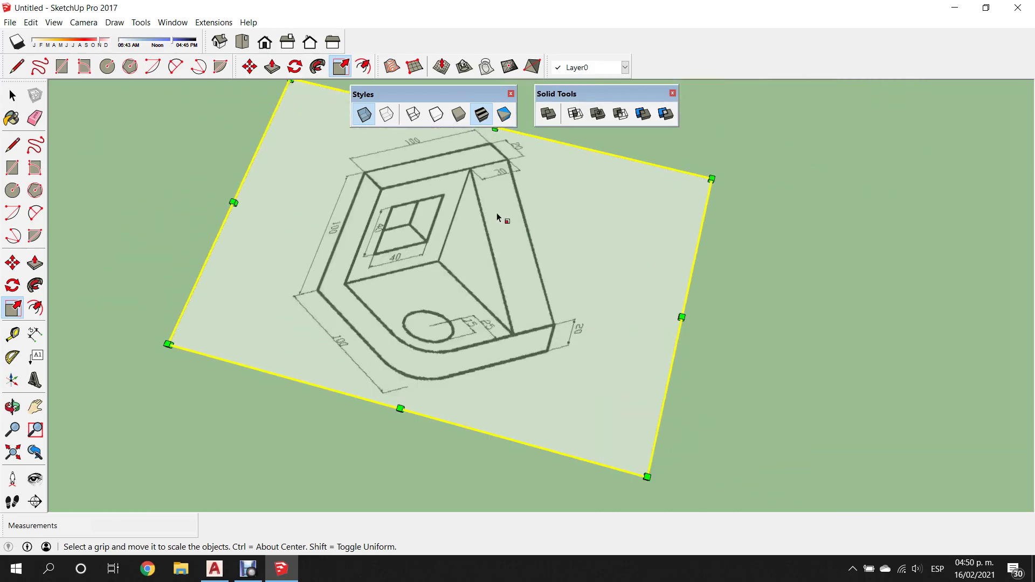
pyautogui.scroll(-1, 326, 175)
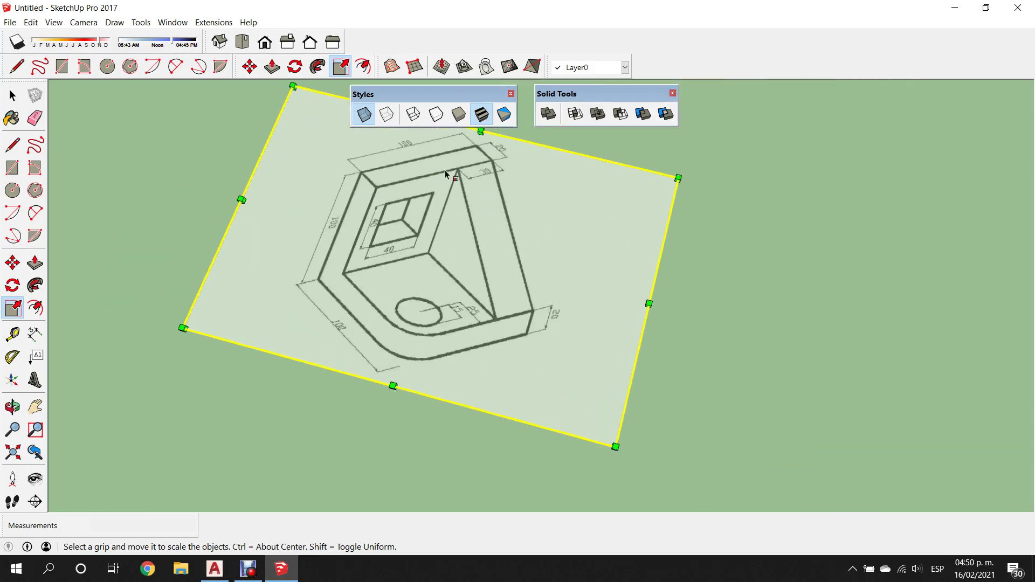
pyautogui.scroll(-1, 448, 170)
pyautogui.scroll(1, 372, 289)
pyautogui.scroll(-1, 386, 363)
pyautogui.scroll(-1, 420, 338)
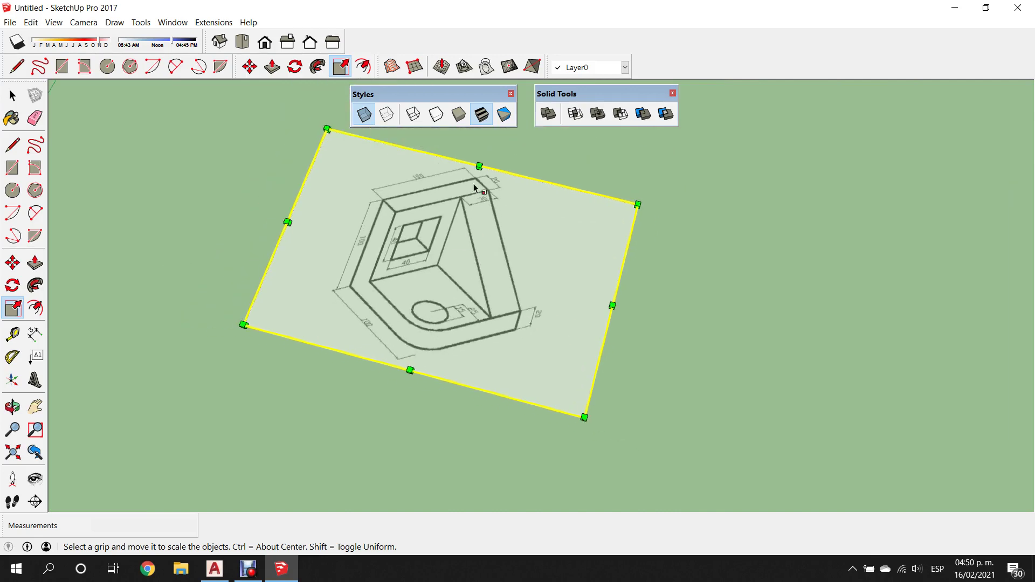
pyautogui.scroll(1, 481, 167)
pyautogui.scroll(-1, 388, 178)
# Start a rectangle with its first corner on the ground beside the image
pyautogui.press('r')
pyautogui.scroll(-1, 413, 212)
pyautogui.scroll(-2, 485, 243)
pyautogui.scroll(1, 574, 290)
pyautogui.click(546, 292)
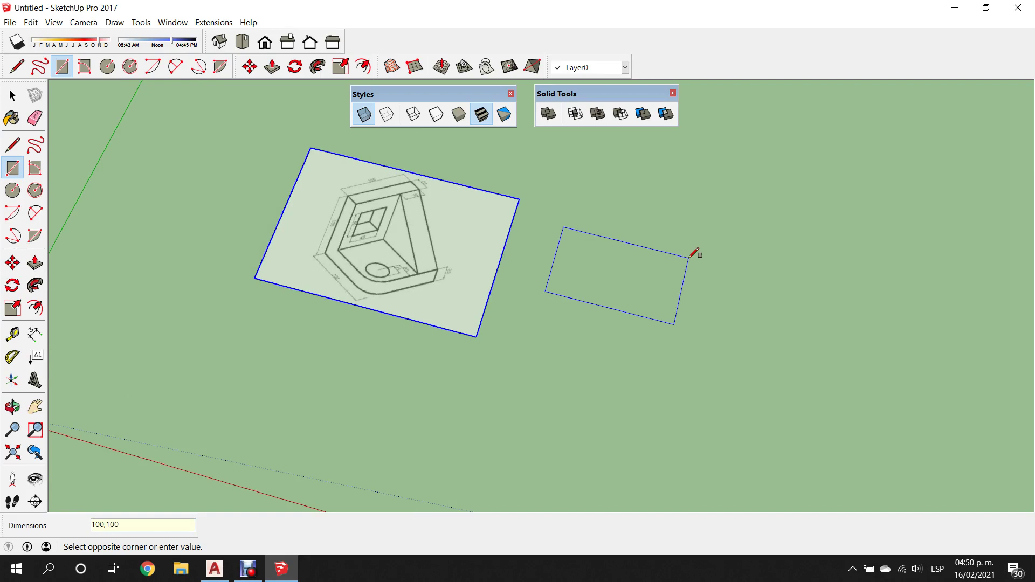
# Finish the rectangle as a 100 by 100 square and return to selection
pyautogui.press('Escape')
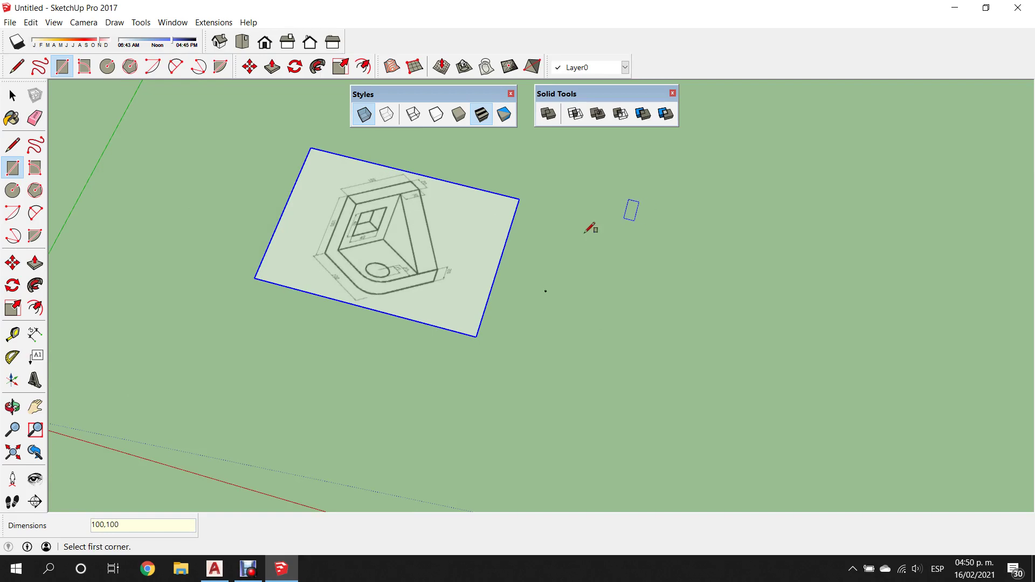
pyautogui.click(12, 96)
pyautogui.scroll(3, 545, 289)
pyautogui.scroll(3, 539, 301)
pyautogui.scroll(-10, 419, 337)
pyautogui.scroll(3, 379, 322)
pyautogui.scroll(-5, 196, 291)
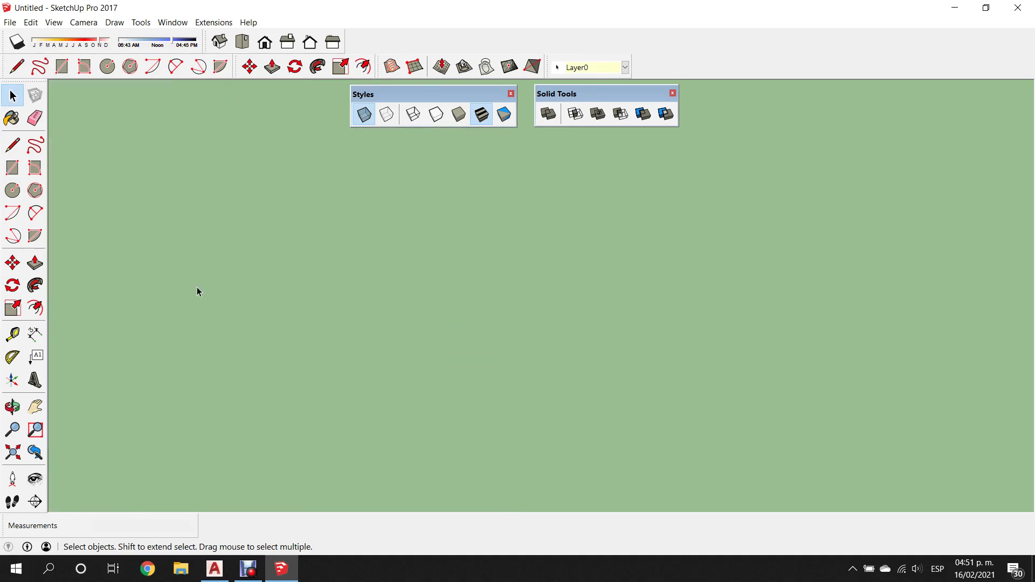
pyautogui.scroll(2, 197, 291)
pyautogui.scroll(1, 192, 280)
# Measure the square's right edge with the Tape Measure, confirming 100.00m
pyautogui.click(13, 334)
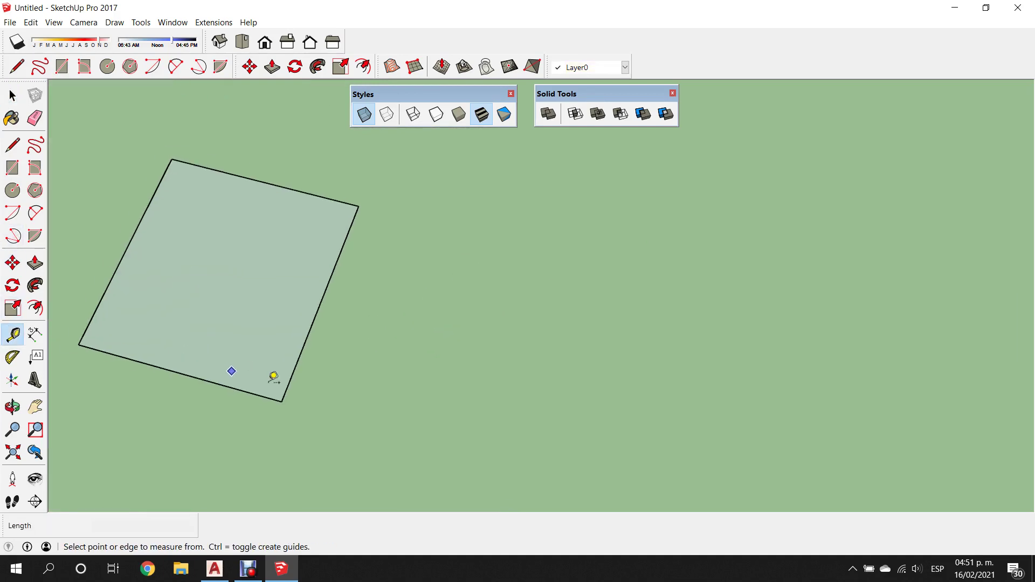
pyautogui.click(282, 400)
pyautogui.click(359, 204)
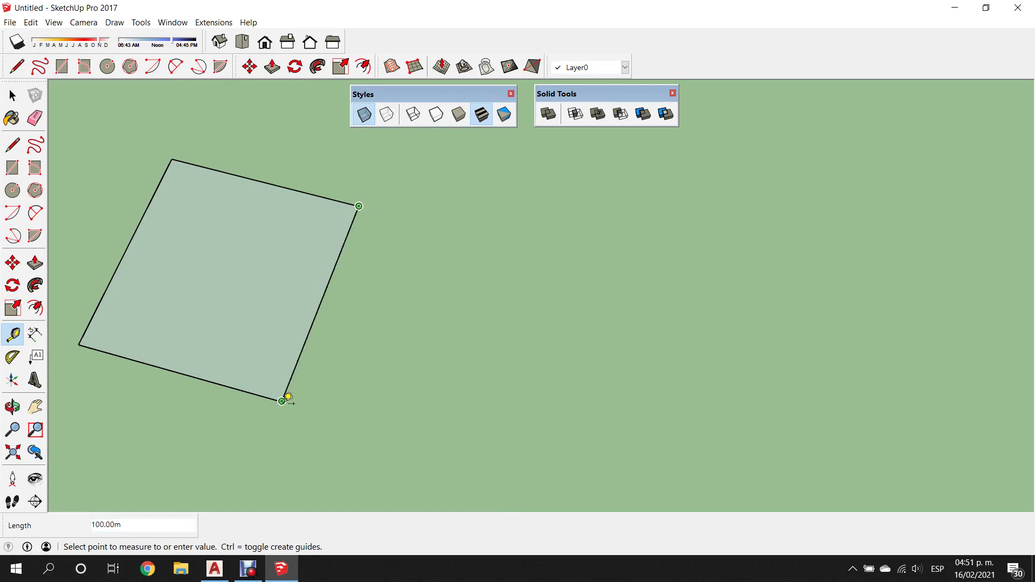
pyautogui.scroll(-5, 584, 272)
pyautogui.press('Escape')
pyautogui.scroll(8, 554, 334)
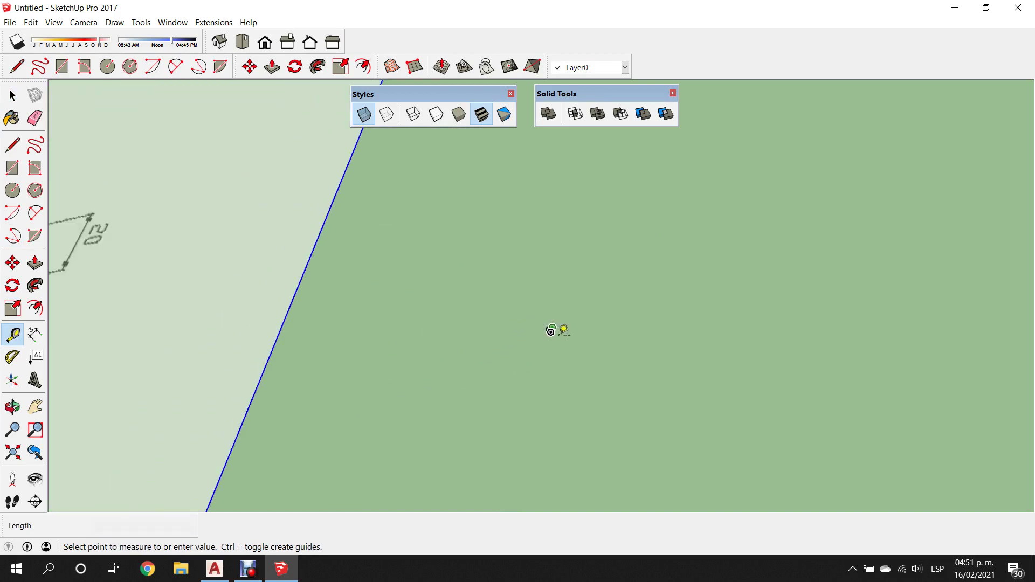
pyautogui.scroll(-3, 555, 335)
pyautogui.press('space')
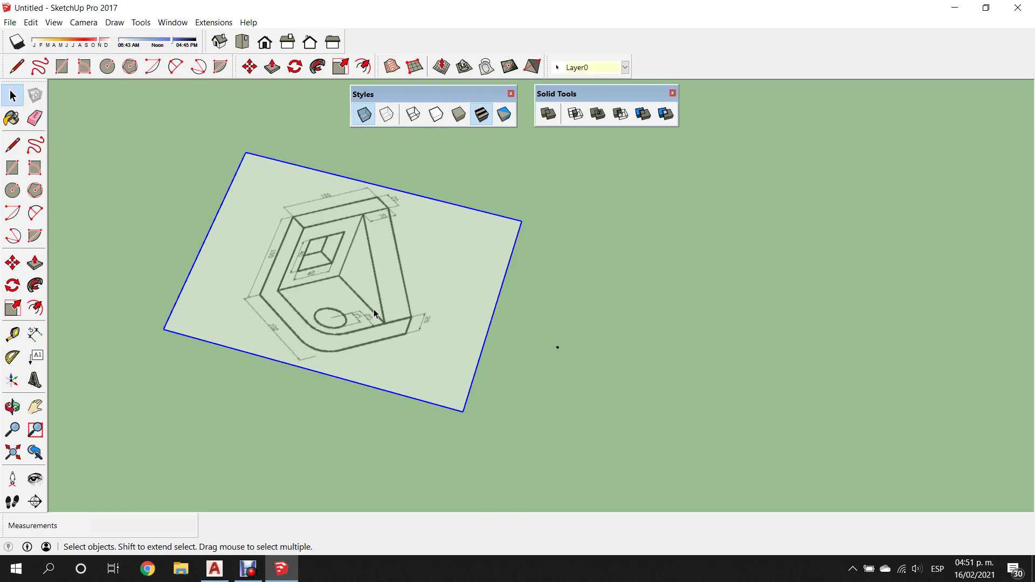
# Begin a move with nothing selected, then cancel it and return to selection
pyautogui.scroll(3, 557, 347)
pyautogui.scroll(-2, 659, 322)
pyautogui.scroll(2, 625, 361)
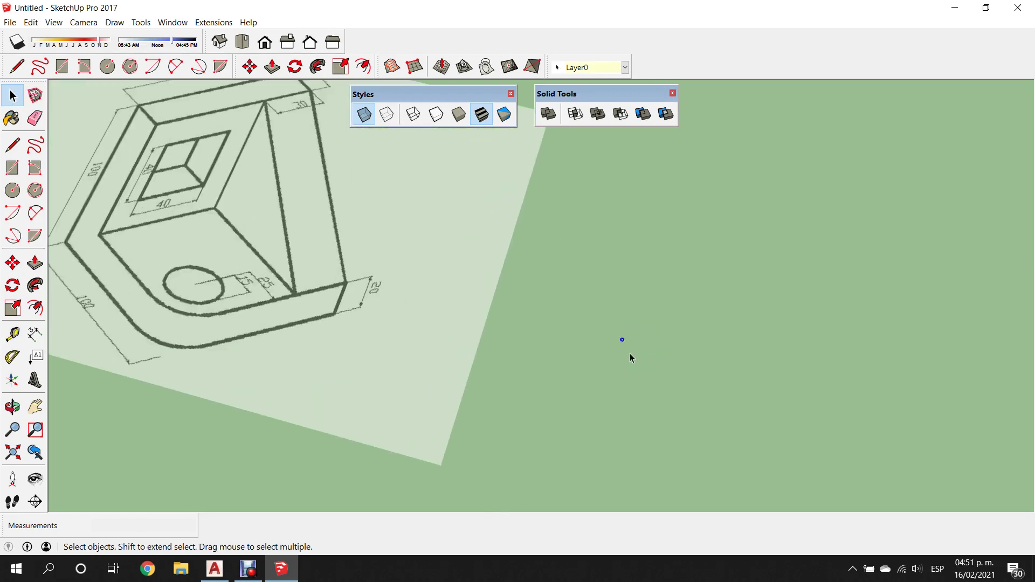
pyautogui.scroll(2, 626, 350)
pyautogui.scroll(2, 617, 340)
pyautogui.press('m')
pyautogui.click(617, 322)
pyautogui.scroll(-3, 707, 241)
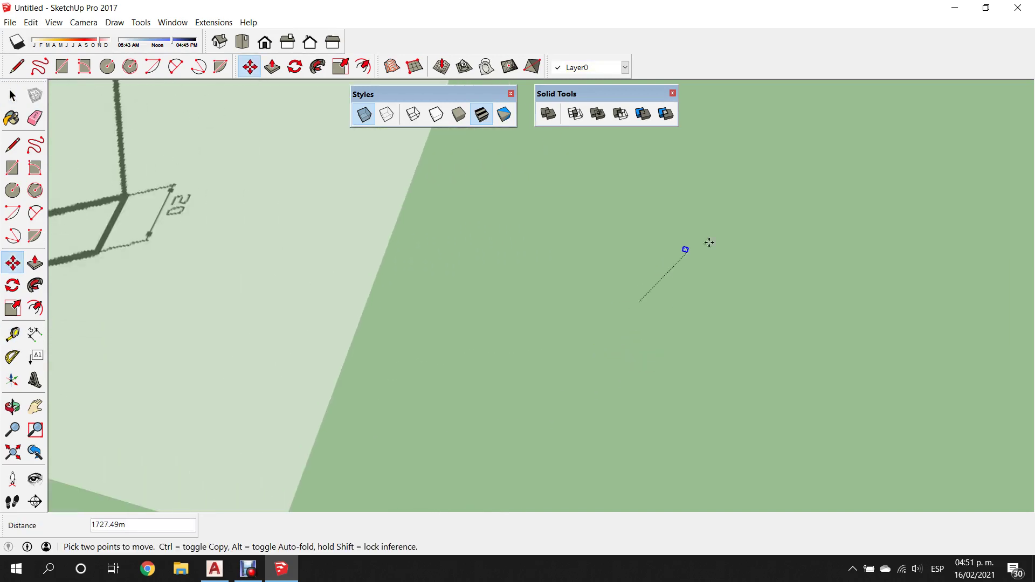
pyautogui.scroll(-3, 710, 238)
pyautogui.scroll(-2, 712, 232)
pyautogui.scroll(-2, 711, 232)
pyautogui.scroll(2, 232, 325)
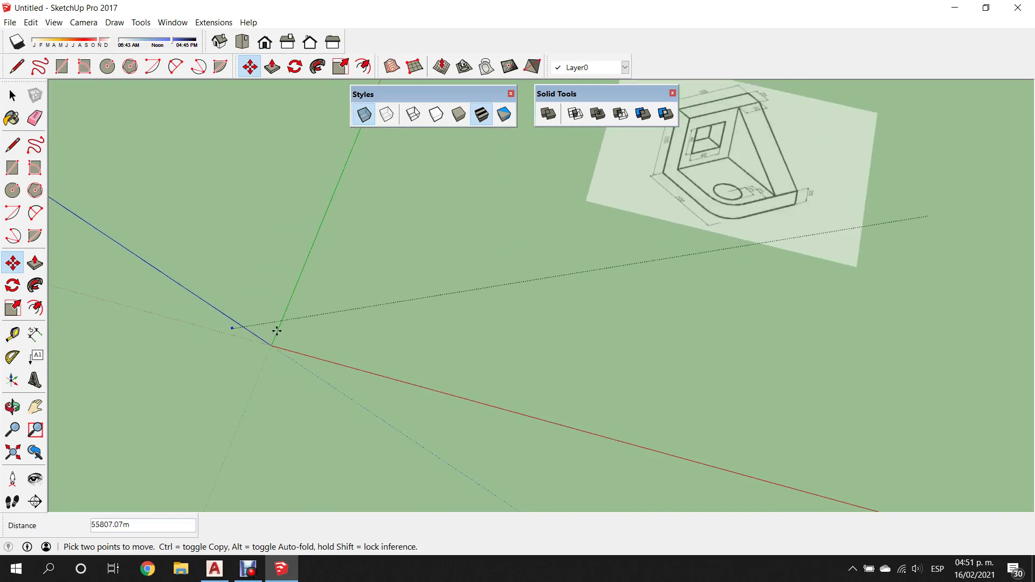
pyautogui.scroll(2, 283, 345)
pyautogui.scroll(1, 291, 348)
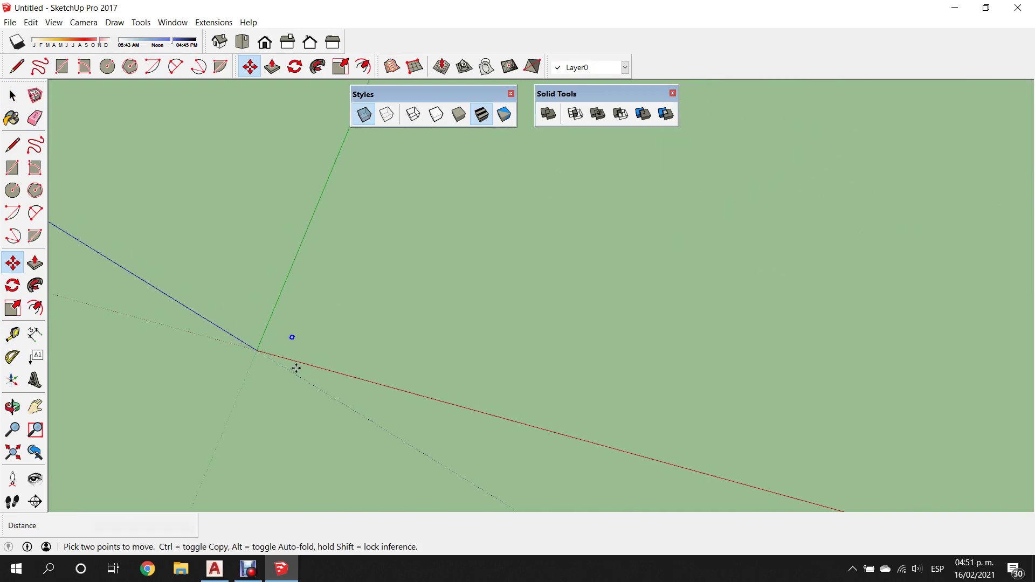
pyautogui.press('Escape')
pyautogui.press('space')
pyautogui.scroll(-2, 412, 401)
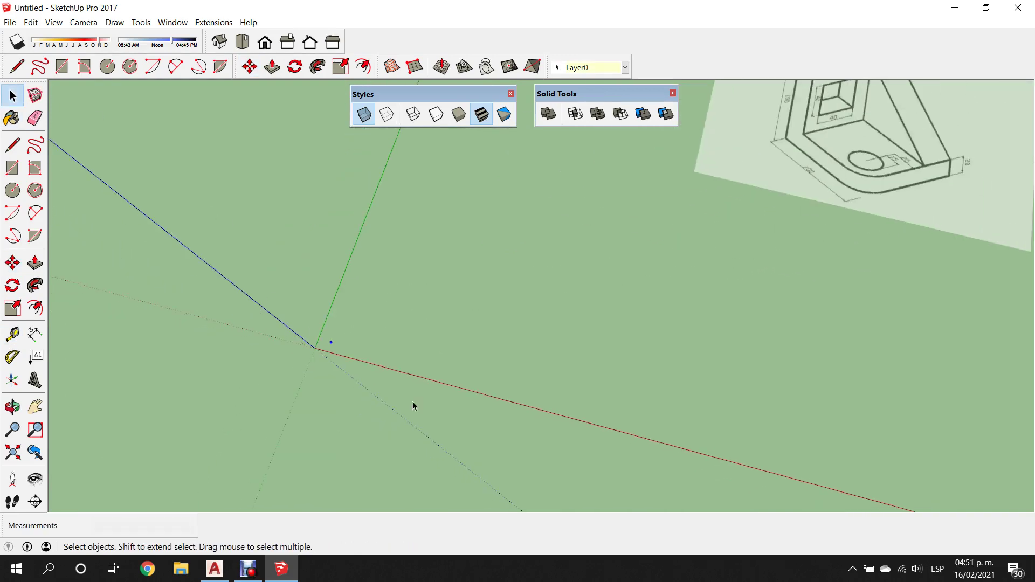
pyautogui.scroll(-2, 485, 377)
# Move the reference image so its lower-left corner sits beside the axis origin
pyautogui.click(627, 278)
pyautogui.scroll(1, 576, 285)
pyautogui.scroll(1, 577, 289)
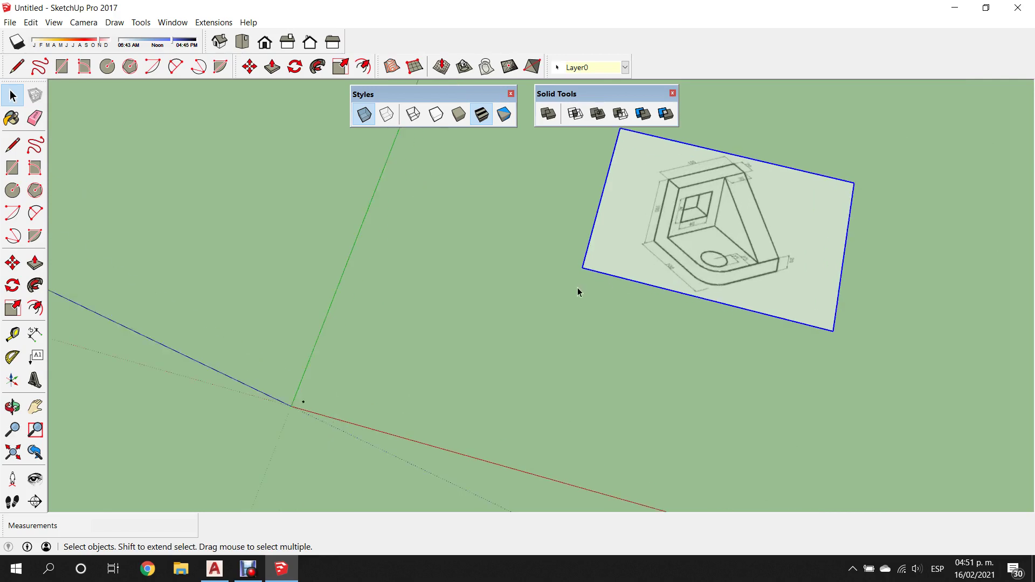
pyautogui.press('m')
pyautogui.click(578, 271)
pyautogui.scroll(2, 351, 393)
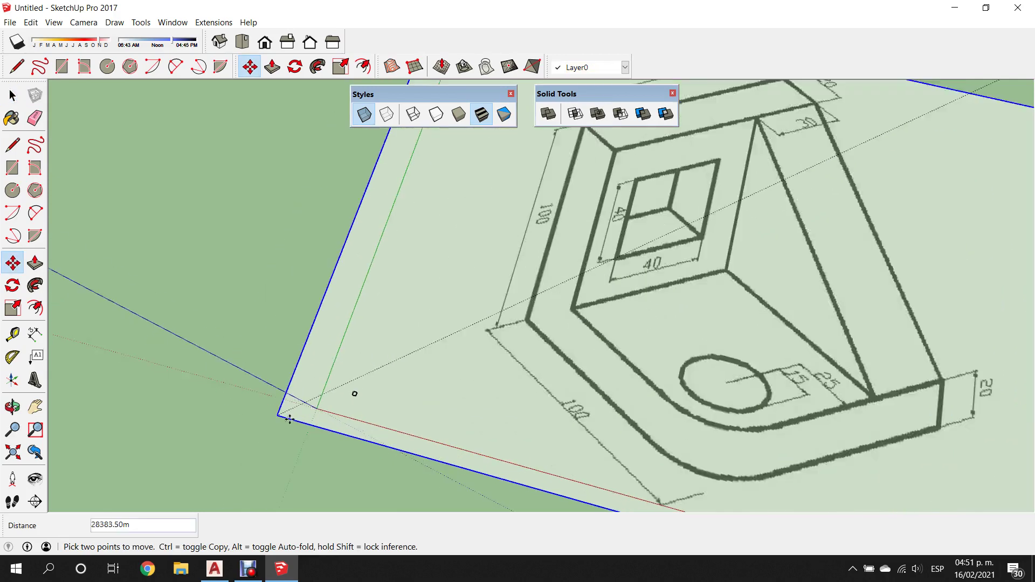
pyautogui.scroll(2, 378, 383)
pyautogui.scroll(1, 394, 384)
pyautogui.click(396, 383)
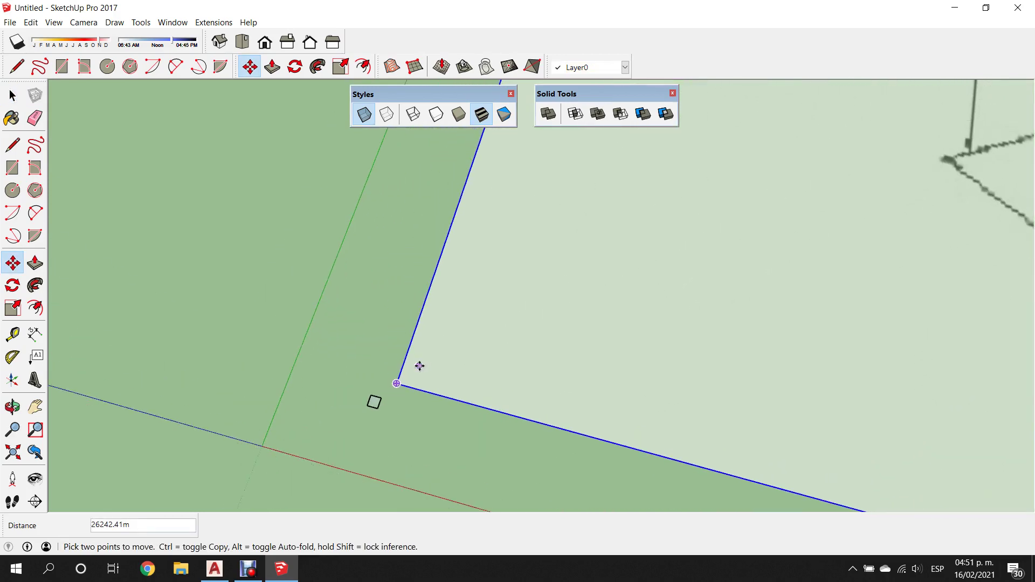
pyautogui.scroll(1, 361, 377)
pyautogui.scroll(2, 354, 373)
pyautogui.scroll(-2, 350, 371)
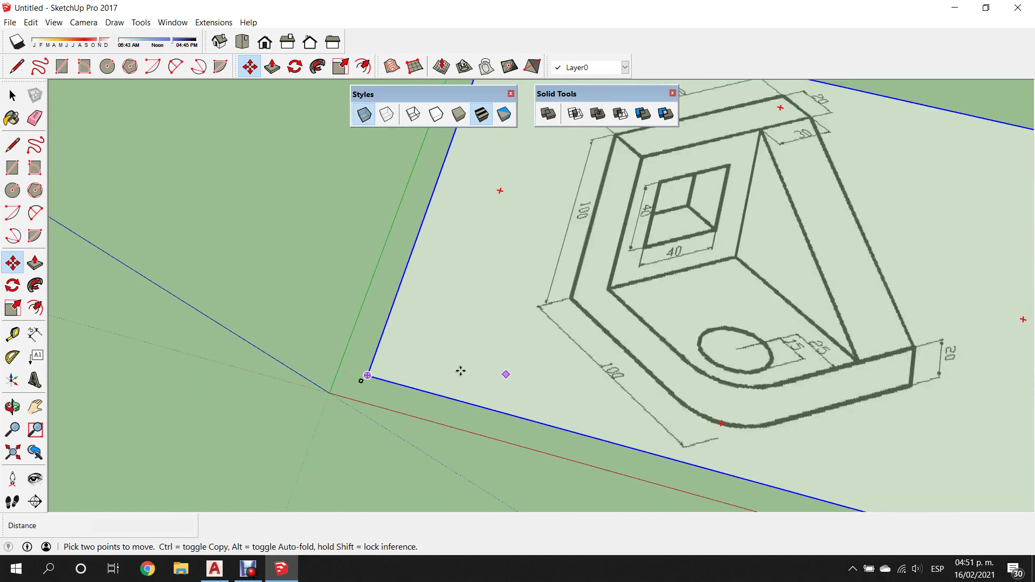
pyautogui.scroll(-1, 431, 364)
pyautogui.scroll(1, 399, 376)
pyautogui.scroll(2, 393, 383)
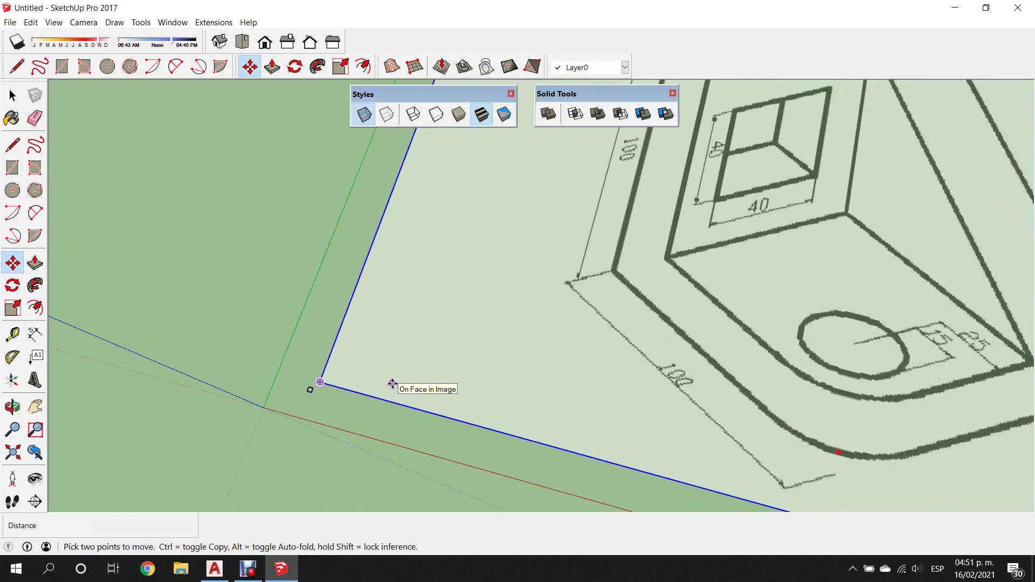
pyautogui.click(13, 307)
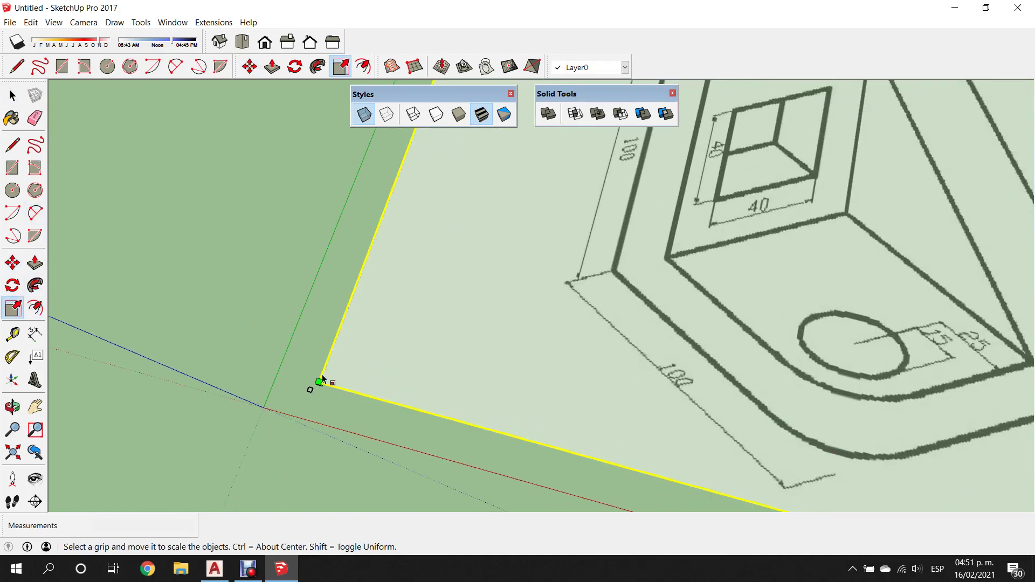
# Scale the reference image uniformly to 0.92, roughly matching the 100 m square
pyautogui.scroll(-1, 324, 380)
pyautogui.scroll(-2, 348, 399)
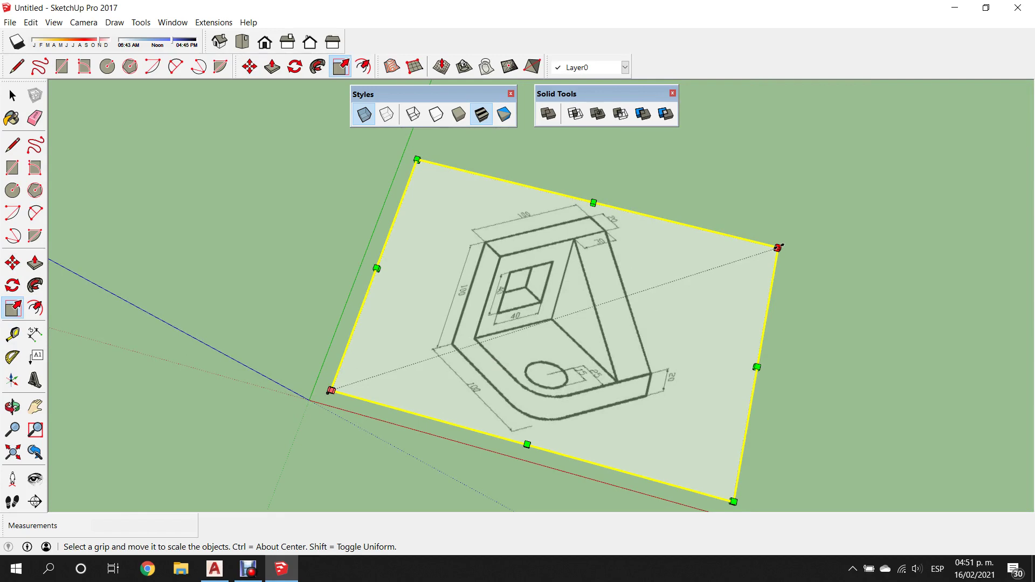
pyautogui.moveTo(778, 247)
pyautogui.mouseDown()
pyautogui.moveTo(416, 376)
pyautogui.moveTo(374, 382)
pyautogui.mouseUp()
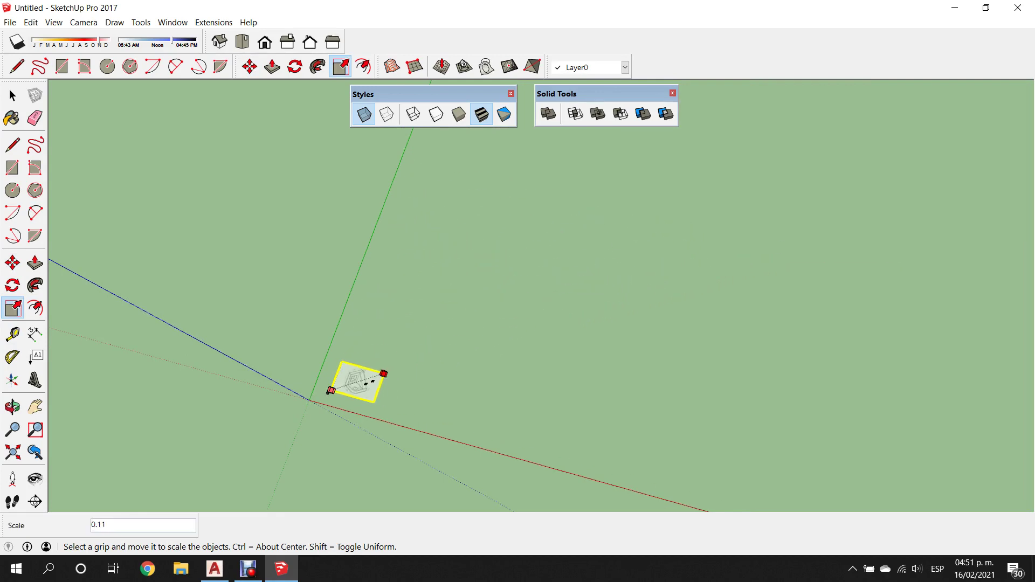
pyautogui.scroll(2, 333, 394)
pyautogui.scroll(2, 333, 394)
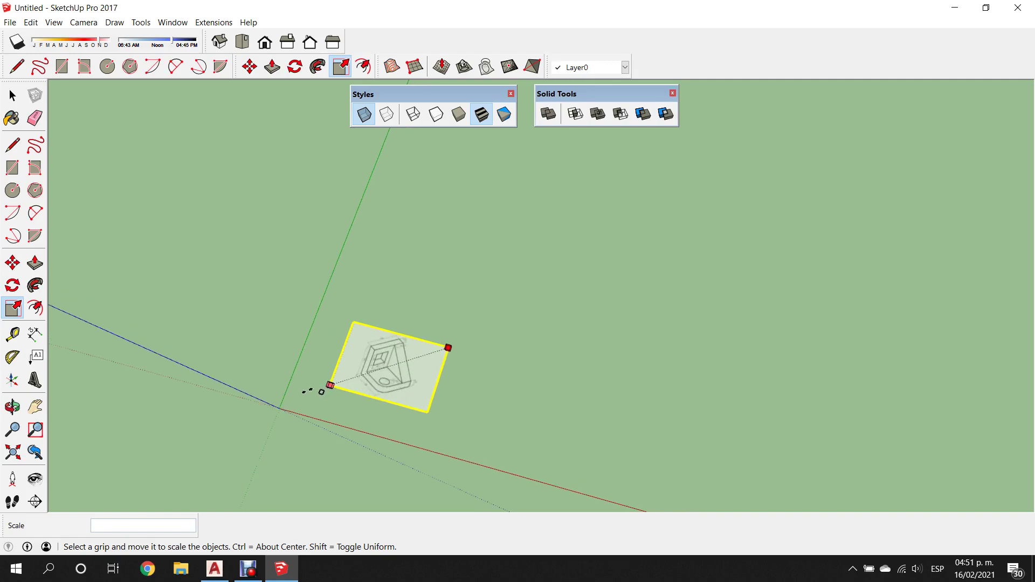
pyautogui.scroll(2, 335, 396)
pyautogui.scroll(2, 336, 398)
pyautogui.scroll(2, 333, 403)
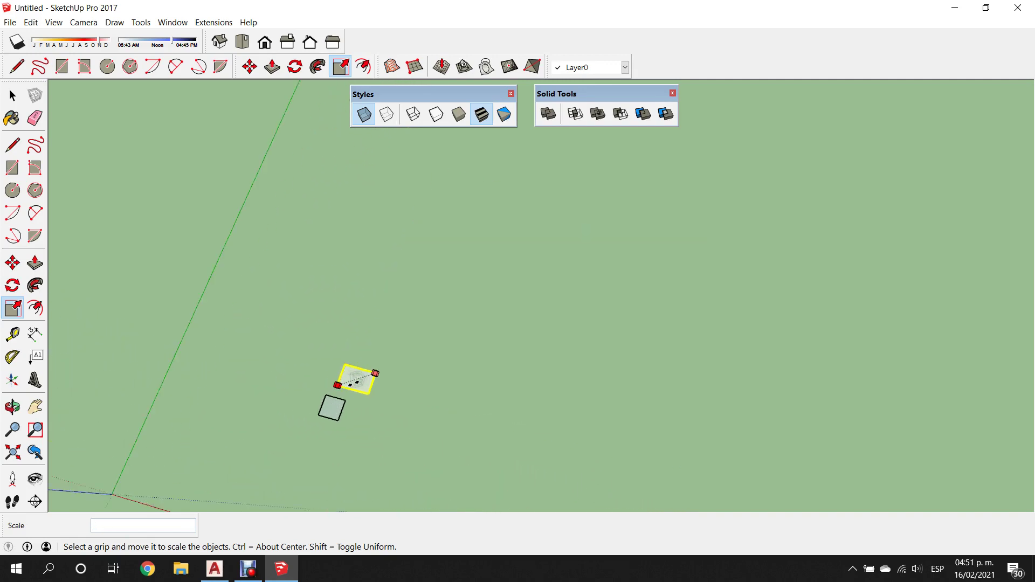
pyautogui.scroll(2, 421, 357)
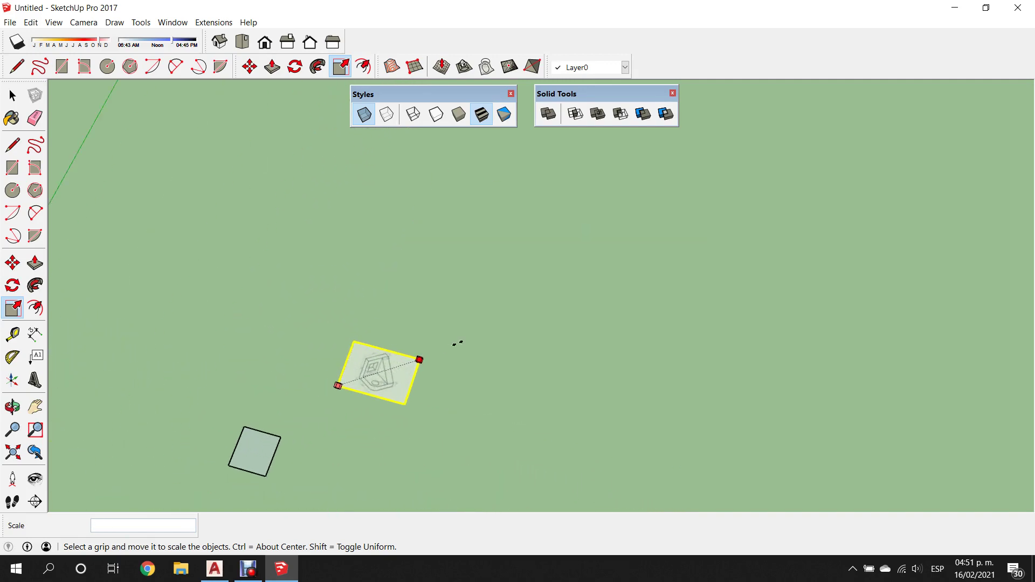
pyautogui.press('Escape')
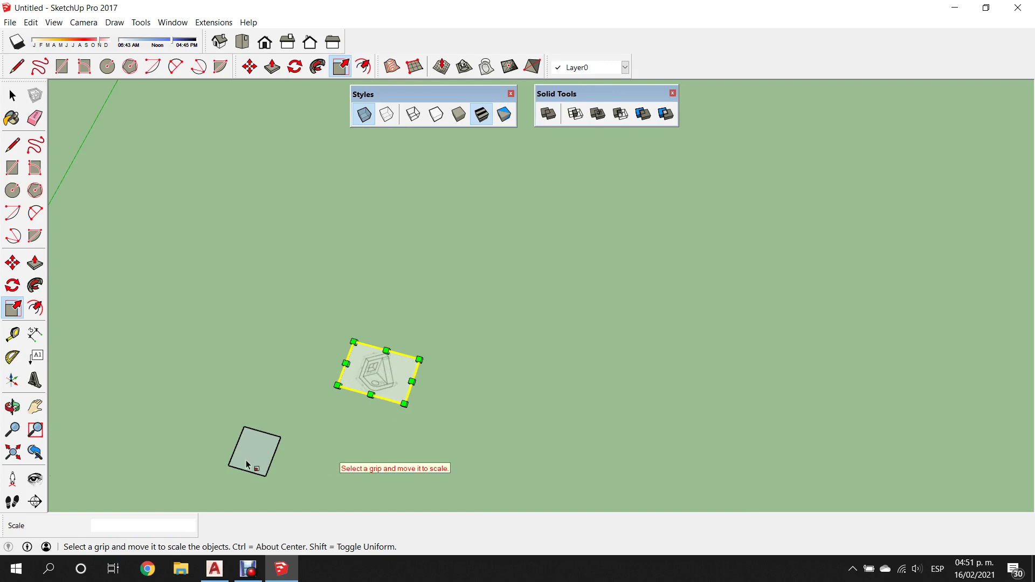
pyautogui.scroll(2, 270, 469)
pyautogui.scroll(-1, 574, 172)
pyautogui.scroll(2, 440, 323)
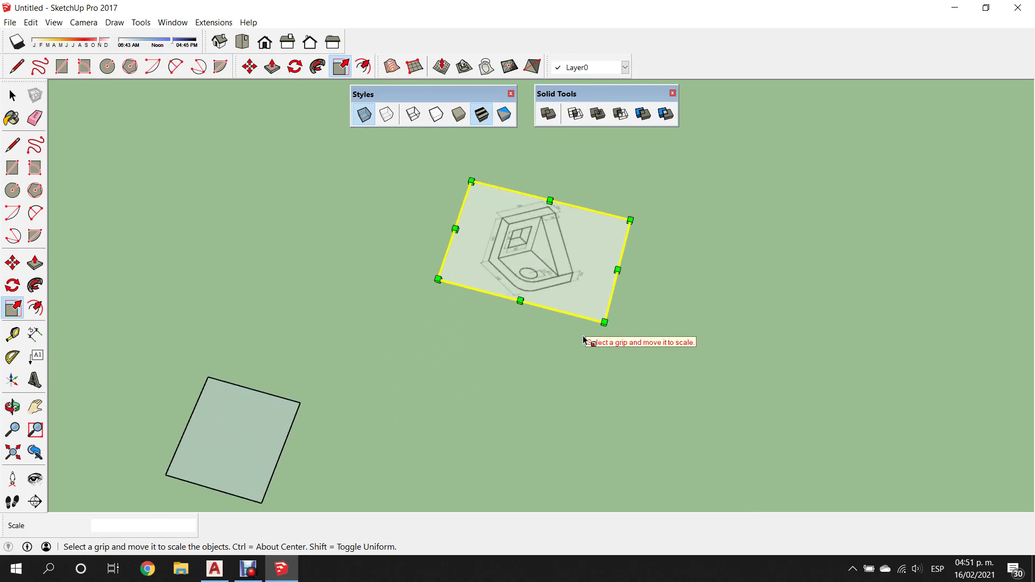
# Select the reference drawing image
pyautogui.click(13, 95)
pyautogui.click(259, 318)
pyautogui.click(557, 242)
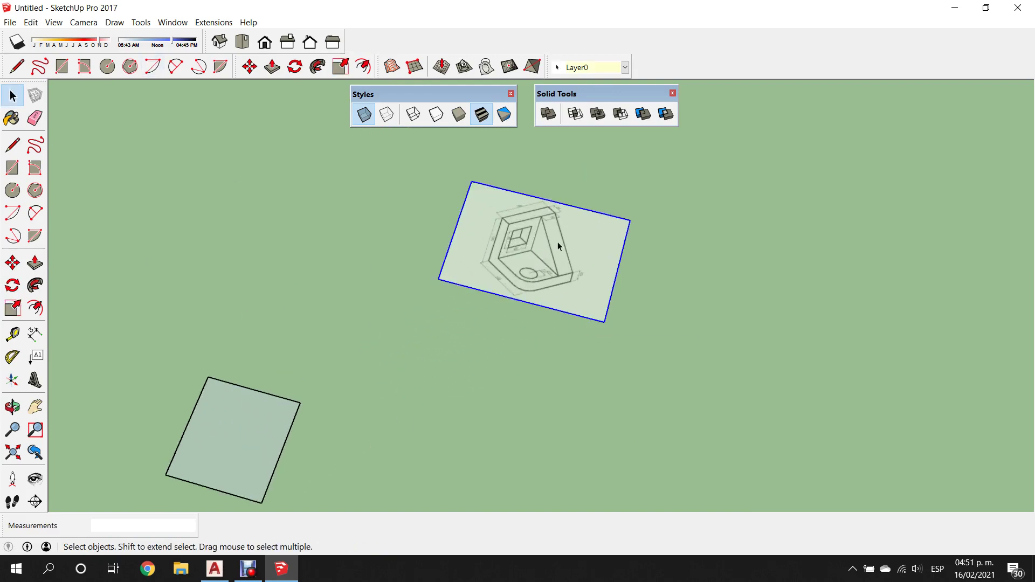
# Move the reference image up-right, clear of the square
pyautogui.press('m')
pyautogui.click(550, 286)
pyautogui.click(428, 330)
pyautogui.scroll(1, 429, 330)
pyautogui.scroll(1, 464, 296)
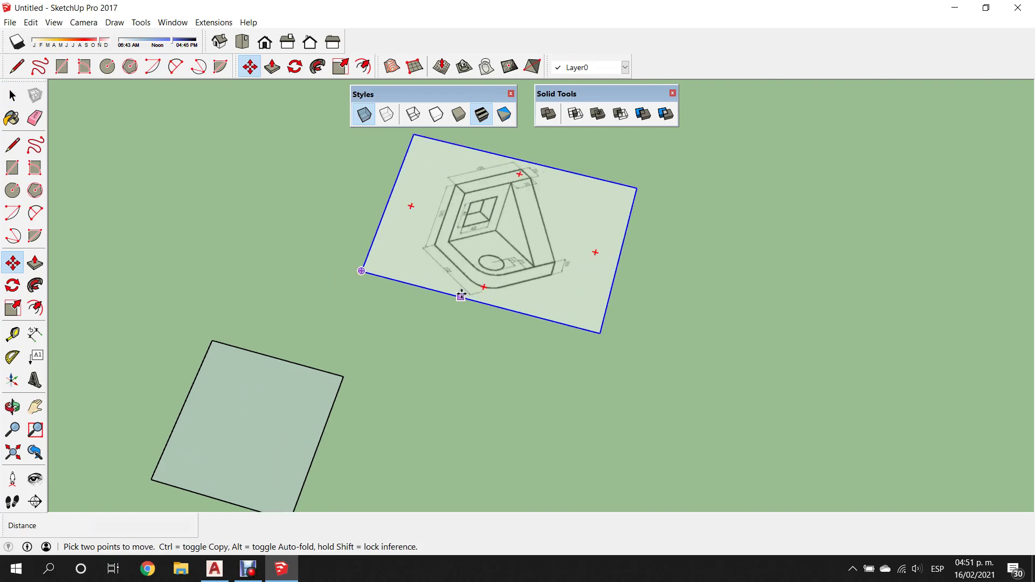
pyautogui.scroll(1, 463, 270)
pyautogui.scroll(2, 441, 209)
pyautogui.scroll(-2, 448, 264)
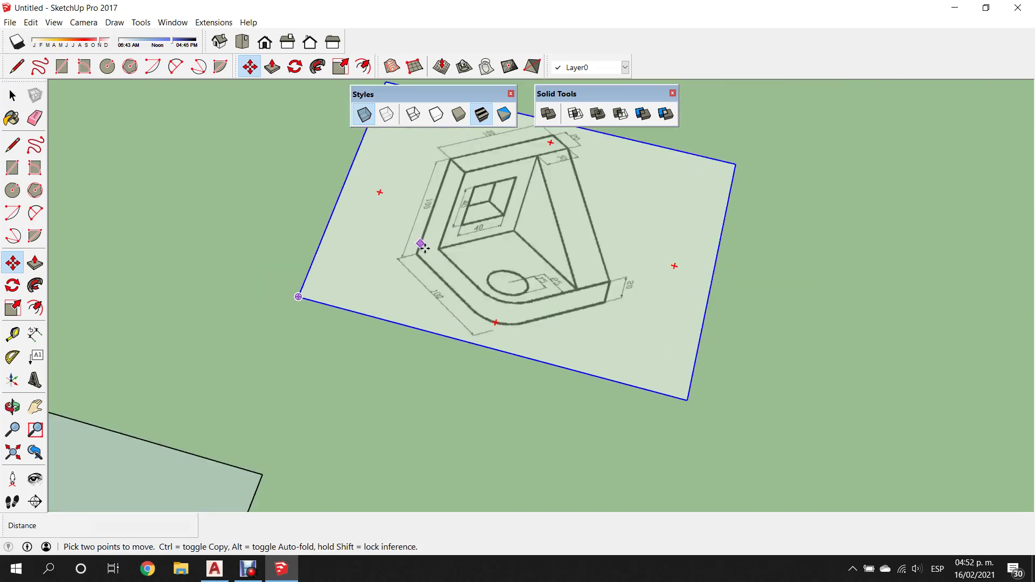
pyautogui.scroll(-1, 597, 293)
pyautogui.scroll(2, 618, 270)
pyautogui.scroll(-3, 622, 271)
pyautogui.scroll(-2, 640, 210)
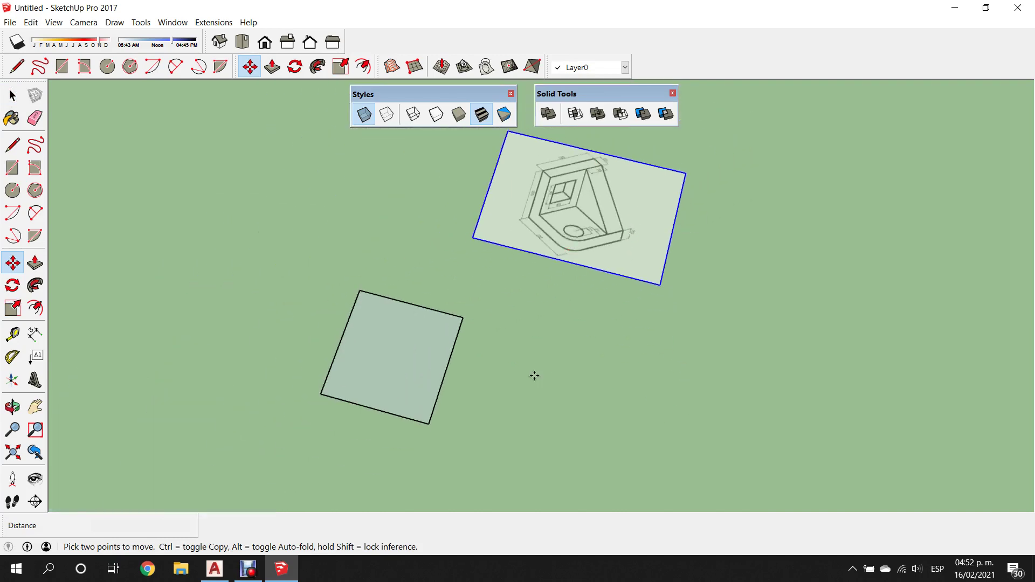
pyautogui.scroll(1, 534, 376)
pyautogui.click(20, 141)
# Push/Pull the square face upward into a block
pyautogui.click(13, 95)
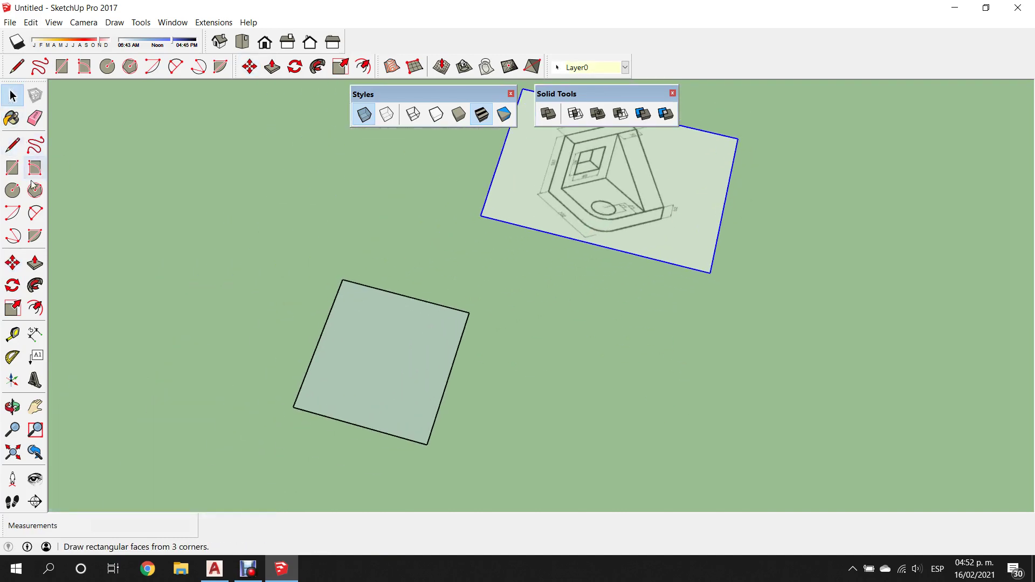
pyautogui.click(34, 263)
pyautogui.moveTo(416, 357); pyautogui.dragTo(418, 325)
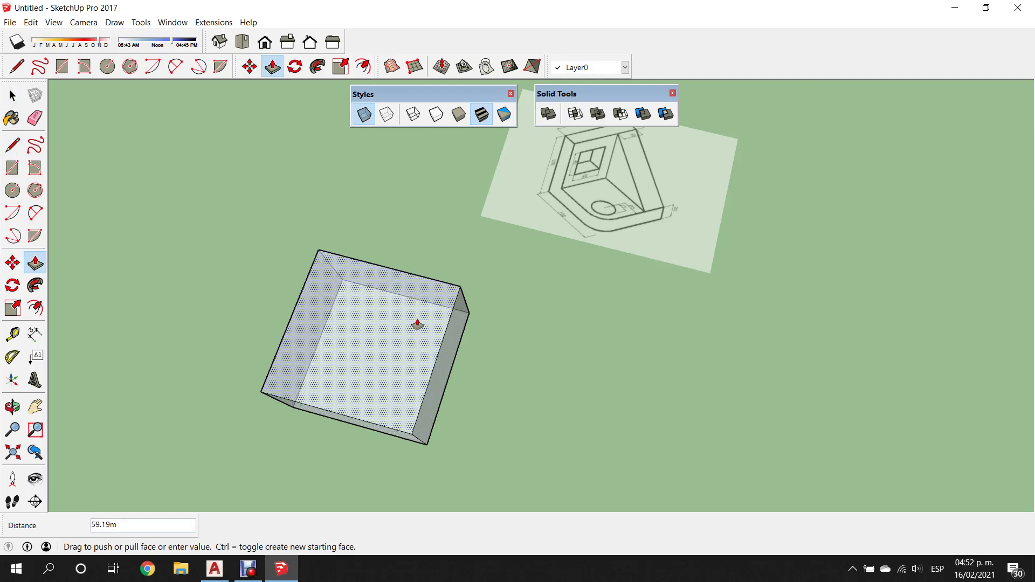
pyautogui.write('20.00m')
# Set the block height to 20 m and orbit to a perspective view of the slab
pyautogui.press('Return')
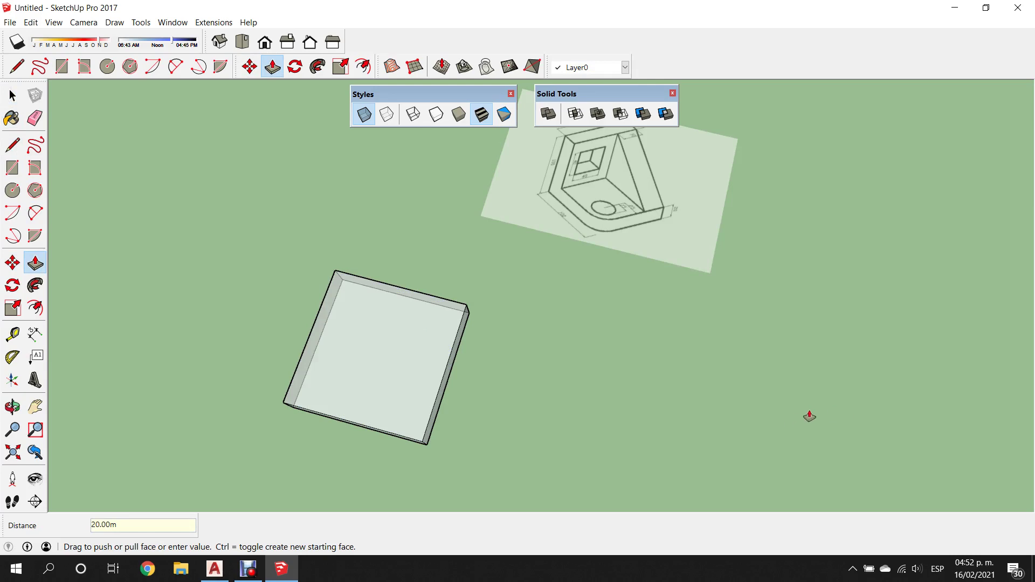
pyautogui.moveTo(833, 414); pyautogui.dragTo(554, 273, button='middle')
pyautogui.scroll(2, 555, 273)
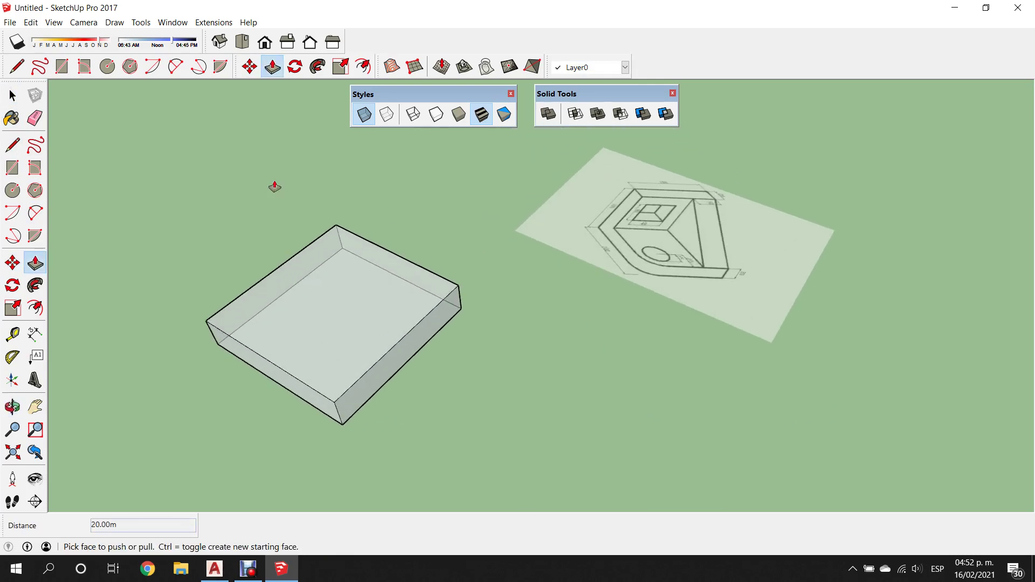
pyautogui.click(16, 334)
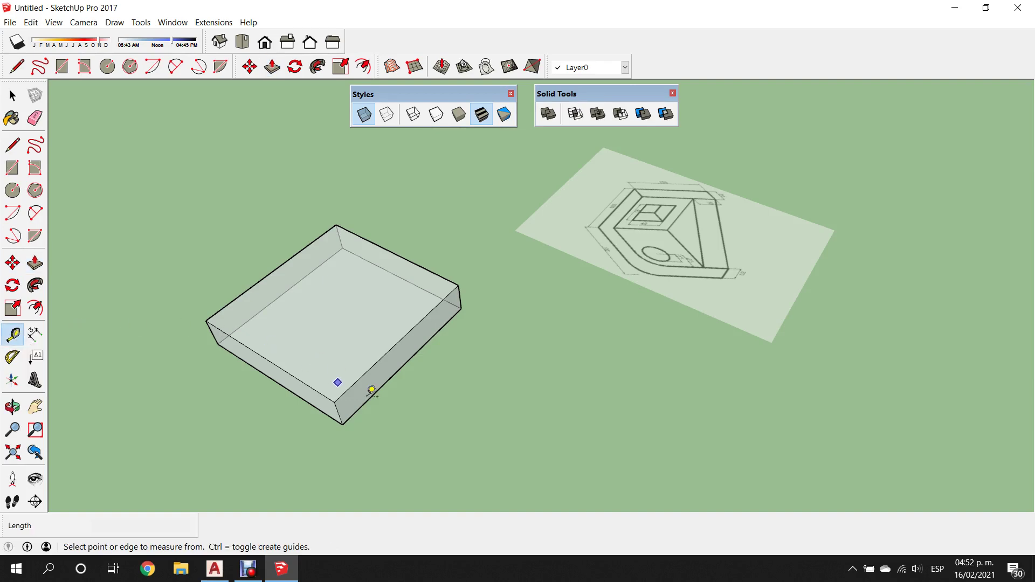
pyautogui.click(345, 423)
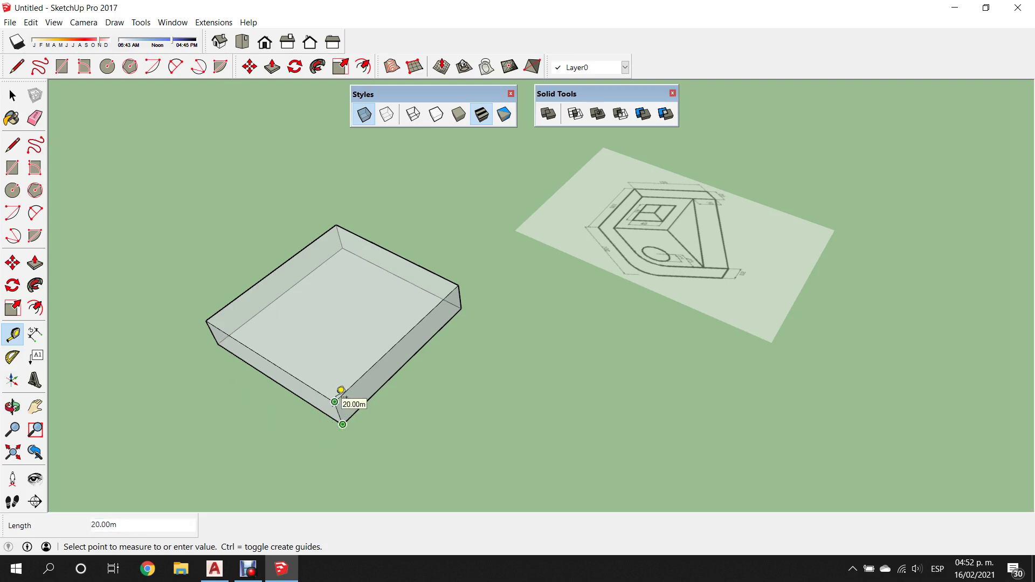
pyautogui.click(619, 211)
pyautogui.scroll(2, 543, 222)
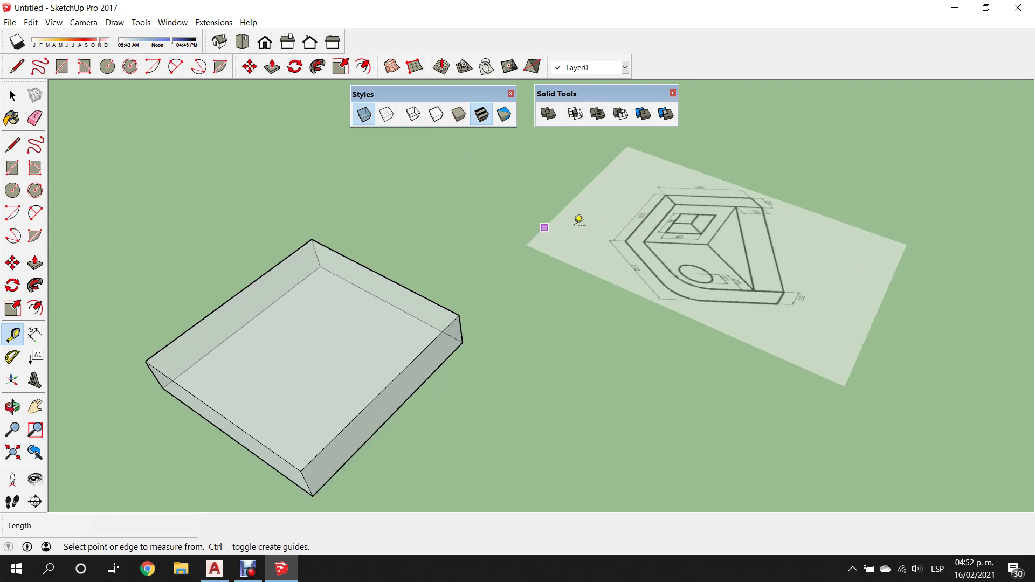
pyautogui.moveTo(542, 222); pyautogui.dragTo(639, 259, button='middle')
pyautogui.moveTo(739, 210); pyautogui.dragTo(714, 238, button='middle')
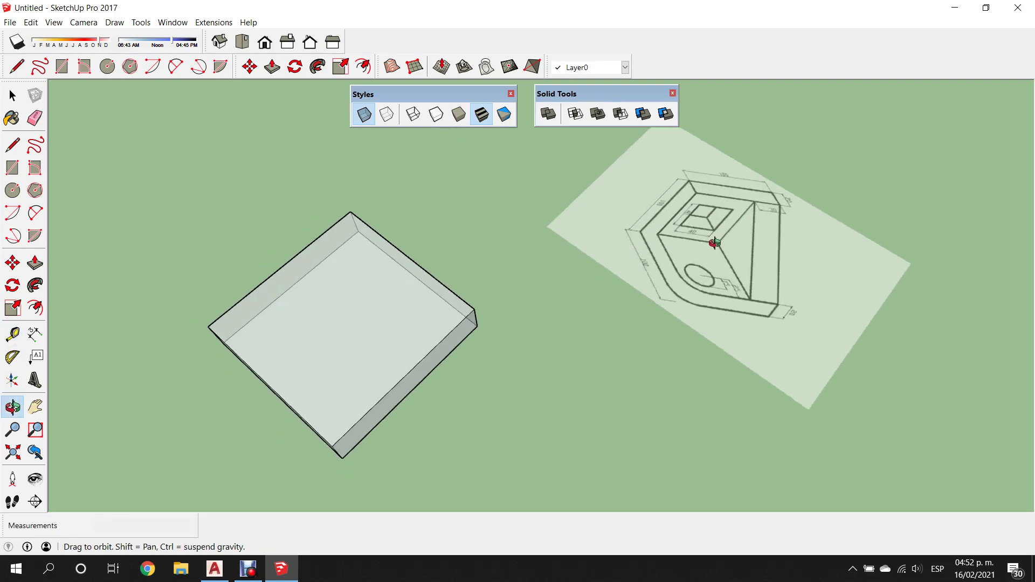
pyautogui.scroll(3, 766, 178)
pyautogui.scroll(3, 601, 183)
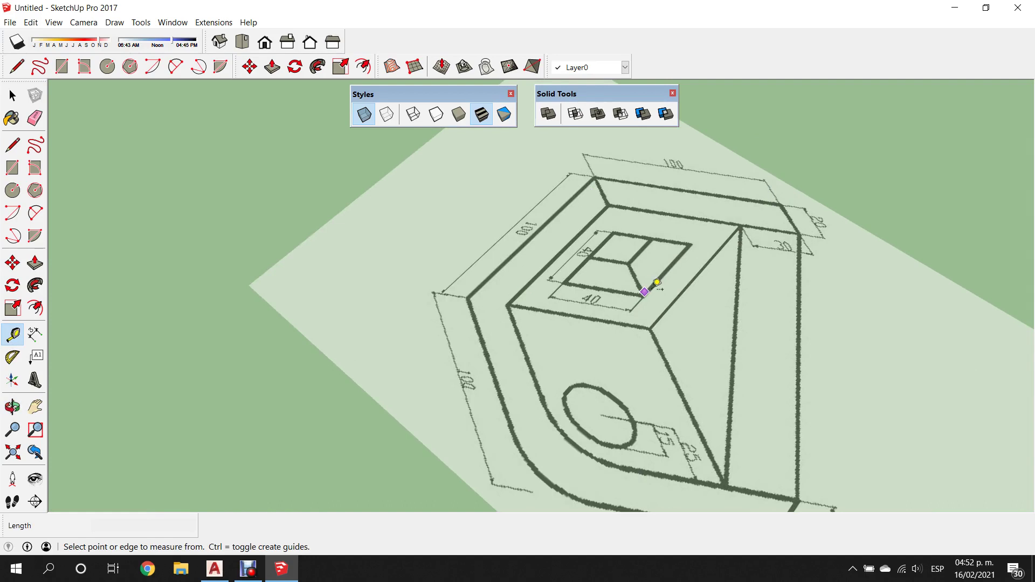
pyautogui.scroll(-4, 650, 285)
pyautogui.scroll(4, 529, 283)
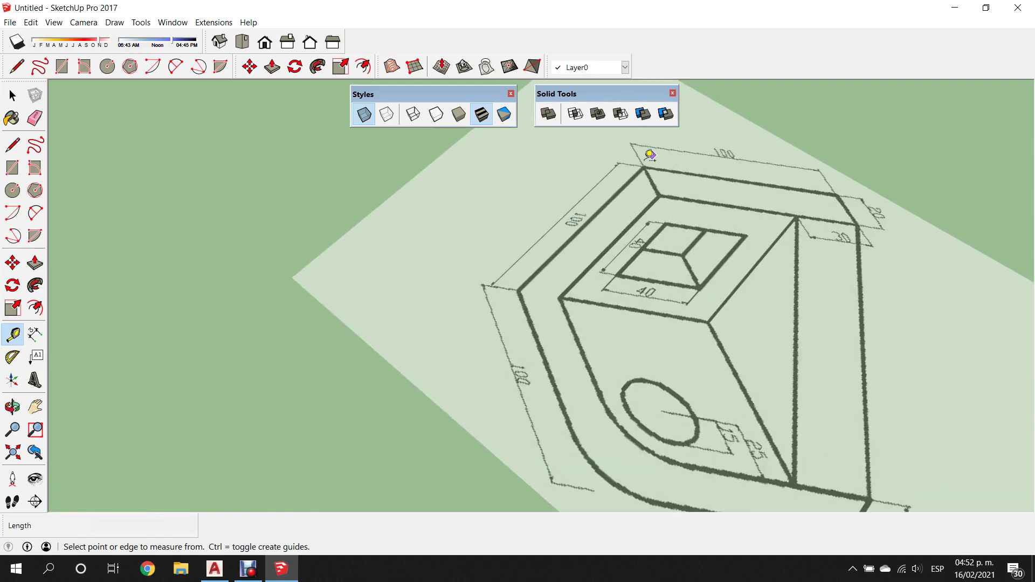
pyautogui.scroll(-3, 668, 175)
pyautogui.scroll(3, 758, 171)
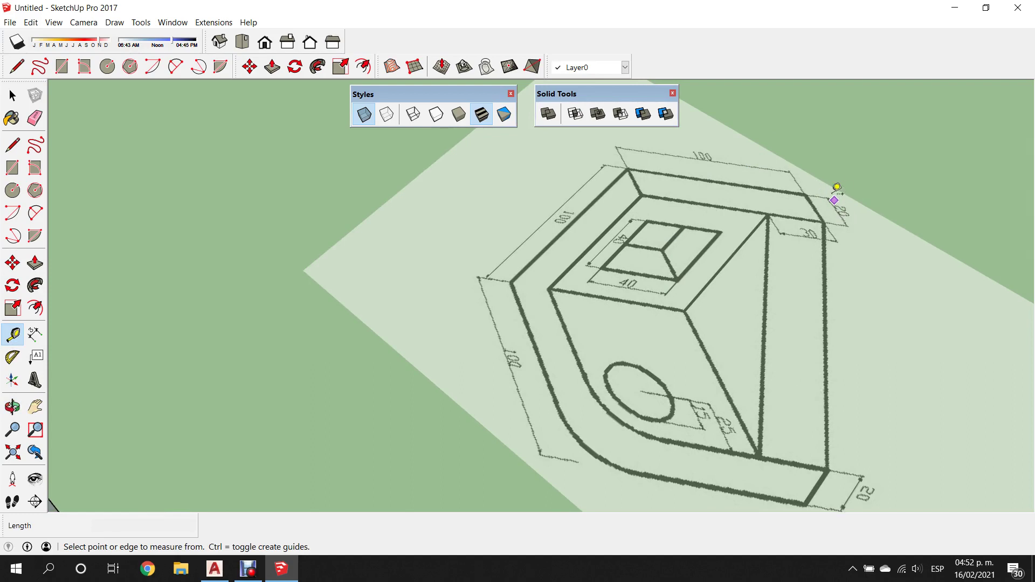
pyautogui.scroll(-3, 811, 186)
pyautogui.moveTo(316, 283); pyautogui.dragTo(418, 160, button='middle')
pyautogui.click(15, 141)
pyautogui.click(13, 95)
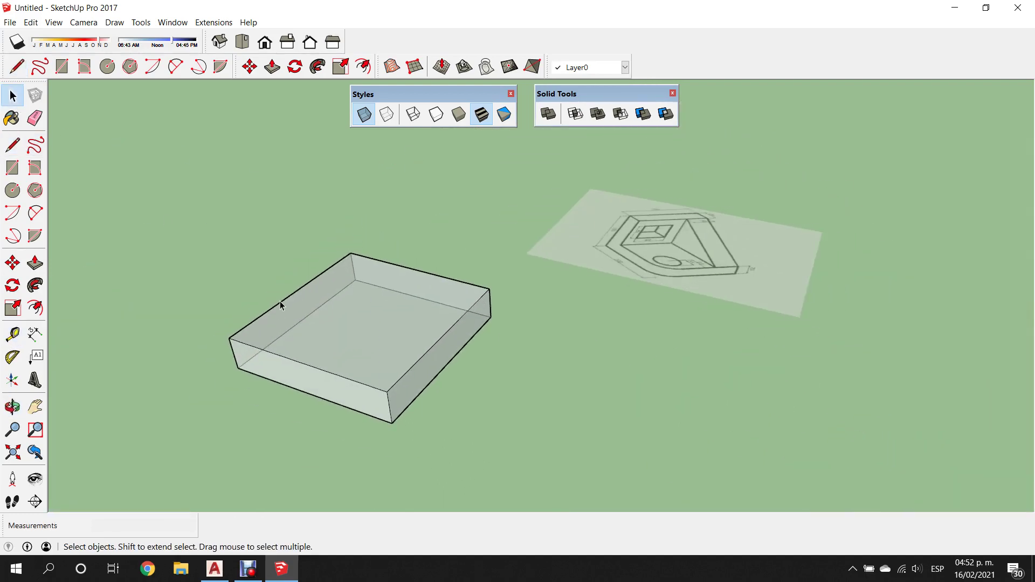
pyautogui.scroll(2, 229, 343)
pyautogui.scroll(2, 229, 343)
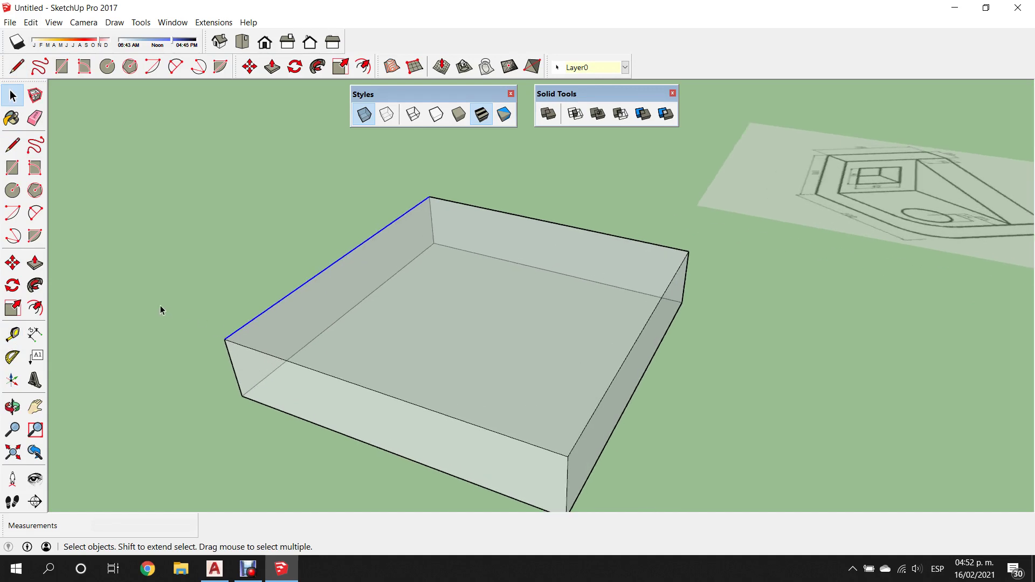
# Copy the slab's top-left edge 20 m inward, splitting the top face into a strip
pyautogui.click(12, 263)
pyautogui.click(225, 339)
pyautogui.press('ctrl')
pyautogui.write('20')
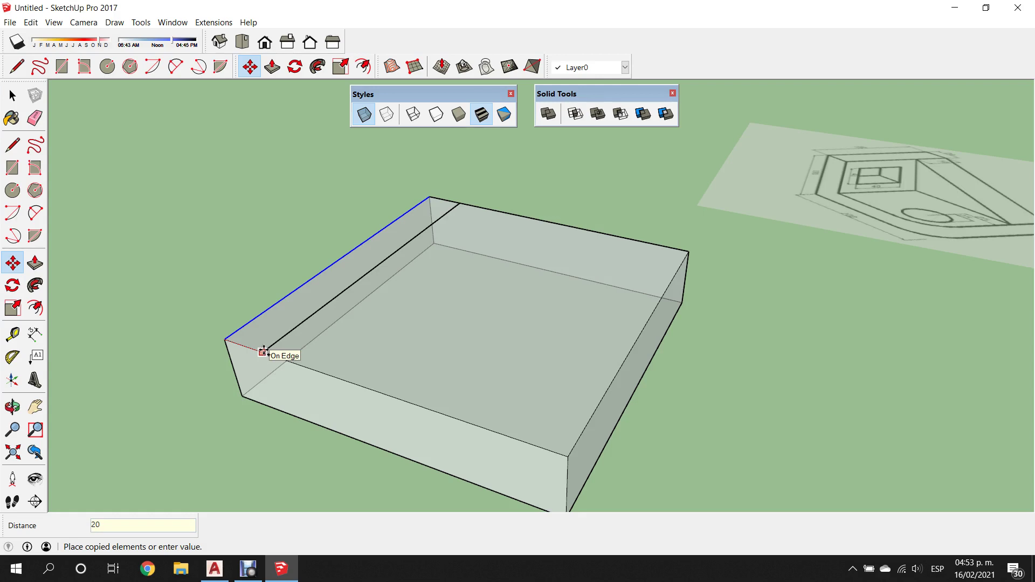
pyautogui.press('Return')
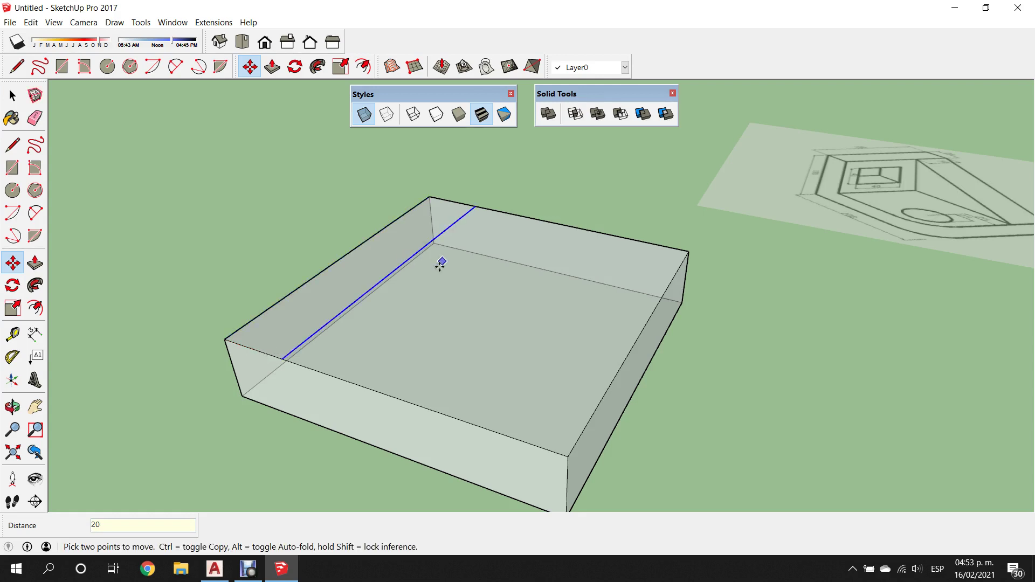
pyautogui.moveTo(439, 261); pyautogui.dragTo(487, 240, button='middle')
pyautogui.click(35, 263)
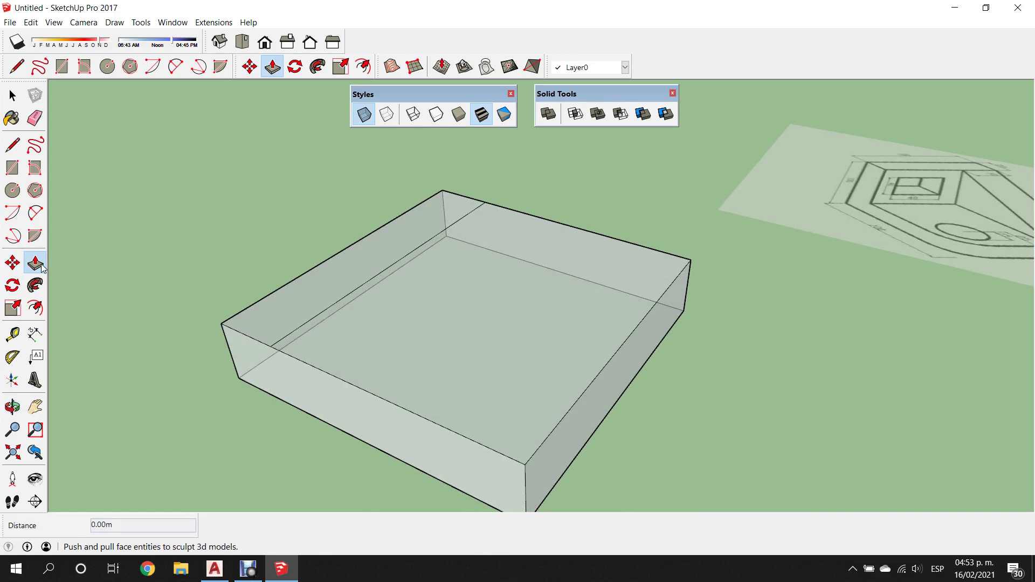
# Pull the 20 m strip up 80 m into the upright wall of the L
pyautogui.click(323, 293)
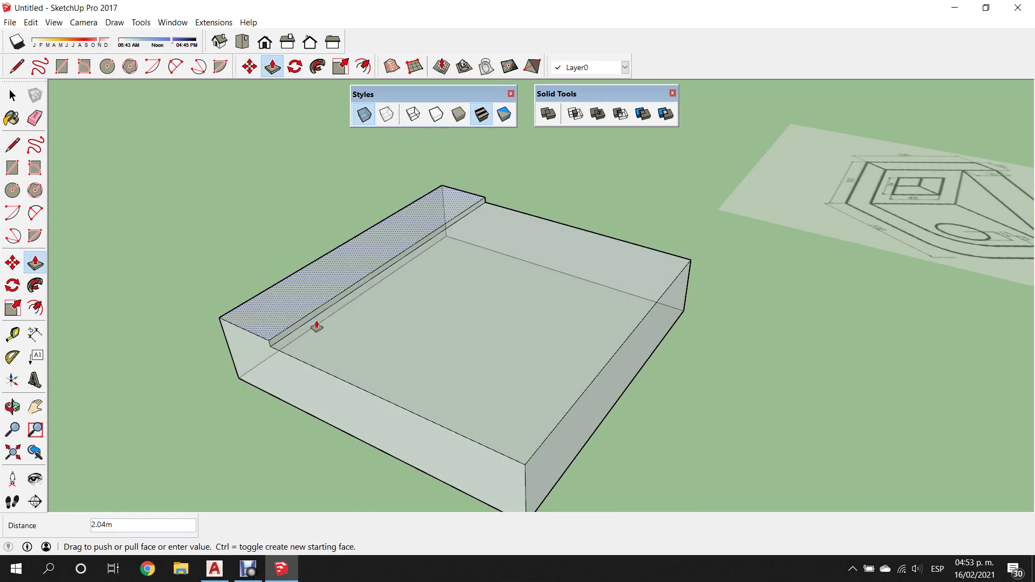
pyautogui.moveTo(316, 324); pyautogui.dragTo(284, 451, button='middle')
pyautogui.moveTo(349, 250); pyautogui.dragTo(735, 225, button='middle')
pyautogui.scroll(4, 665, 273)
pyautogui.scroll(-2, 619, 268)
pyautogui.scroll(2, 615, 241)
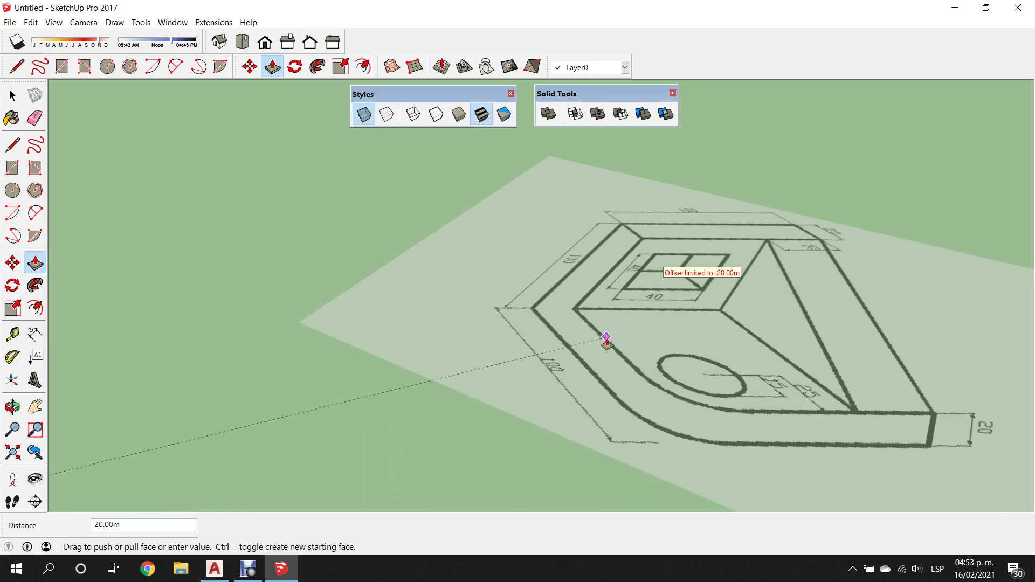
pyautogui.scroll(-1, 606, 340)
pyautogui.scroll(-1, 601, 347)
pyautogui.scroll(-1, 597, 318)
pyautogui.scroll(-1, 620, 289)
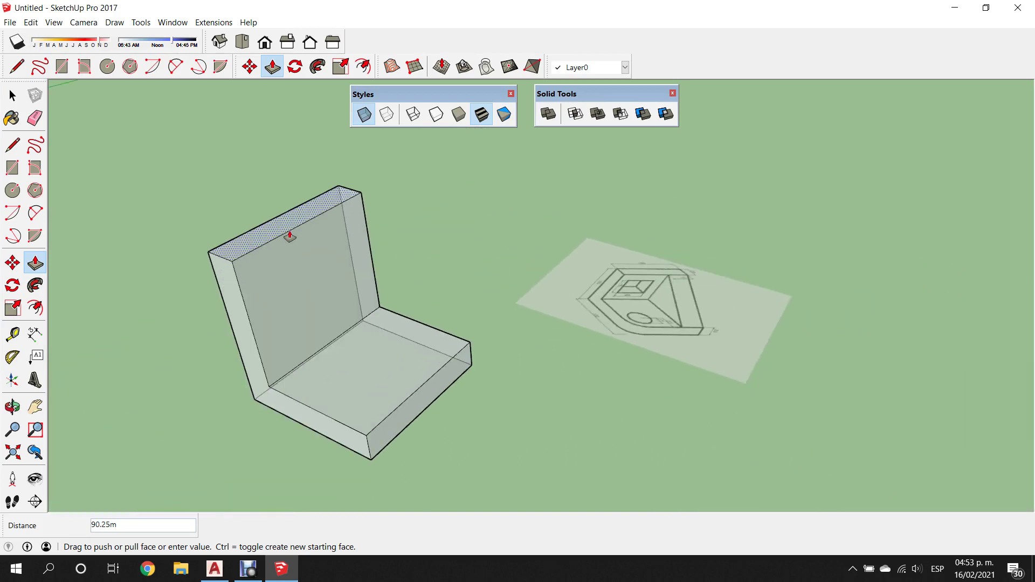
pyautogui.press('Return')
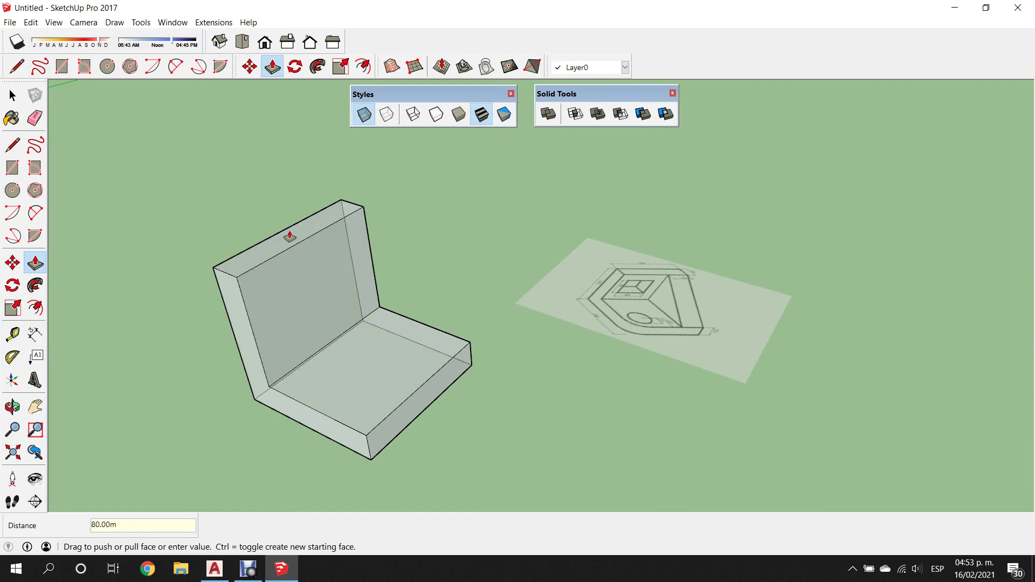
# Orbit and zoom to compare the L-shaped block with the reference drawing
pyautogui.scroll(1, 270, 341)
pyautogui.scroll(1, 284, 339)
pyautogui.moveTo(284, 340)
pyautogui.mouseDown(button='middle')
pyautogui.moveTo(183, 199)
pyautogui.moveTo(306, 369)
pyautogui.mouseUp(button='middle')
pyautogui.scroll(1, 306, 370)
pyautogui.scroll(-1, 790, 291)
pyautogui.scroll(1, 790, 291)
pyautogui.scroll(1, 755, 286)
pyautogui.scroll(-1, 736, 296)
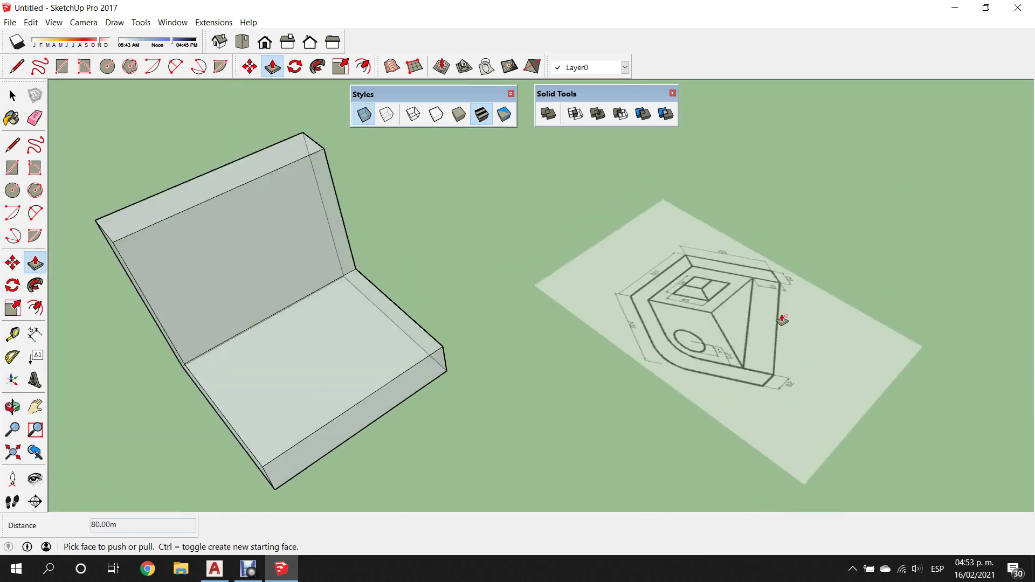
pyautogui.moveTo(782, 321); pyautogui.dragTo(740, 293, button='middle')
pyautogui.scroll(2, 863, 351)
pyautogui.scroll(2, 778, 361)
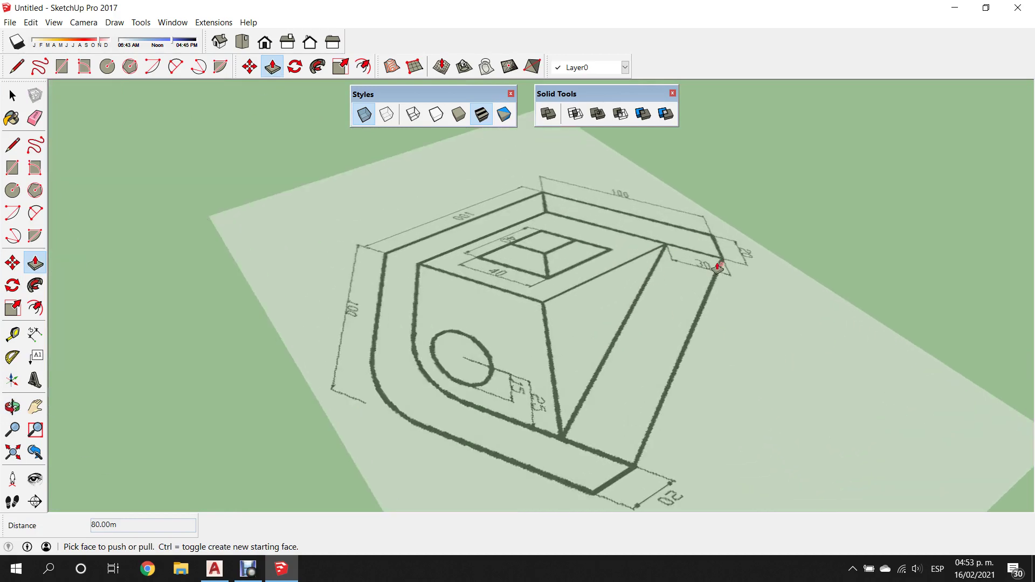
pyautogui.scroll(-1, 721, 263)
pyautogui.scroll(1, 695, 291)
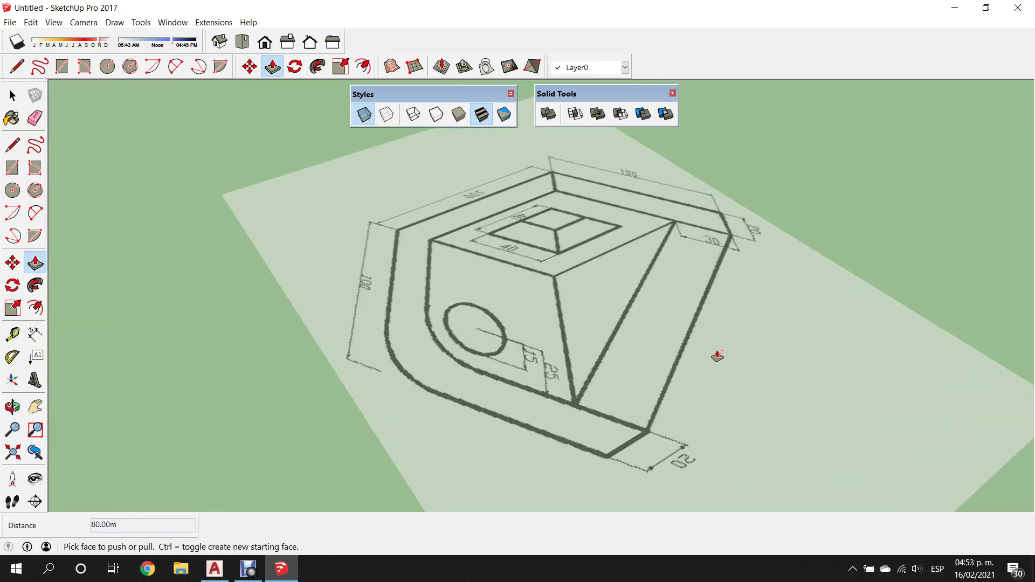
pyautogui.scroll(2, 720, 273)
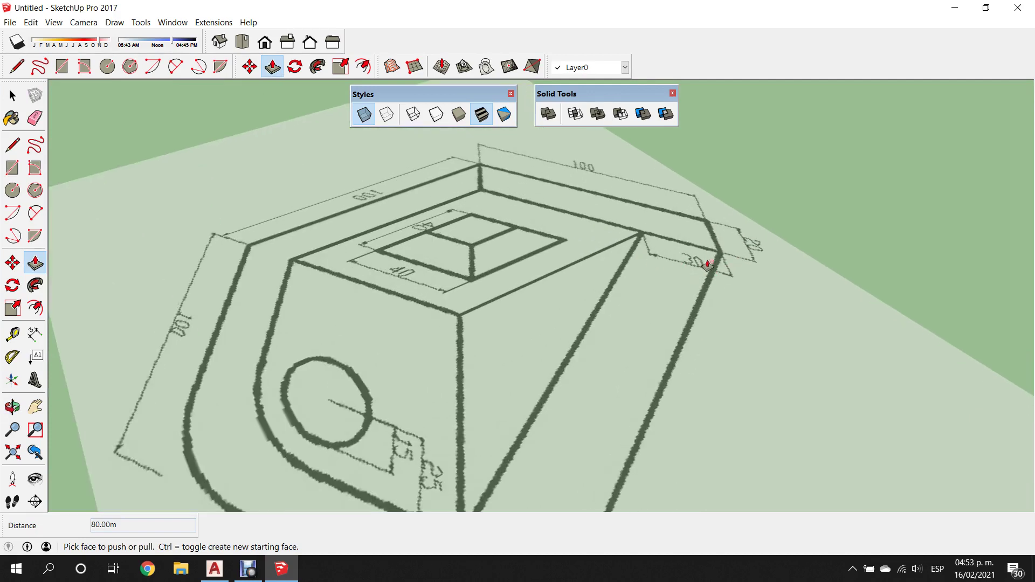
pyautogui.scroll(-3, 712, 262)
pyautogui.scroll(-2, 738, 253)
pyautogui.moveTo(414, 260)
pyautogui.mouseDown(button='middle')
pyautogui.moveTo(461, 216)
pyautogui.moveTo(483, 312)
pyautogui.moveTo(453, 347)
pyautogui.moveTo(453, 227)
pyautogui.mouseUp(button='middle')
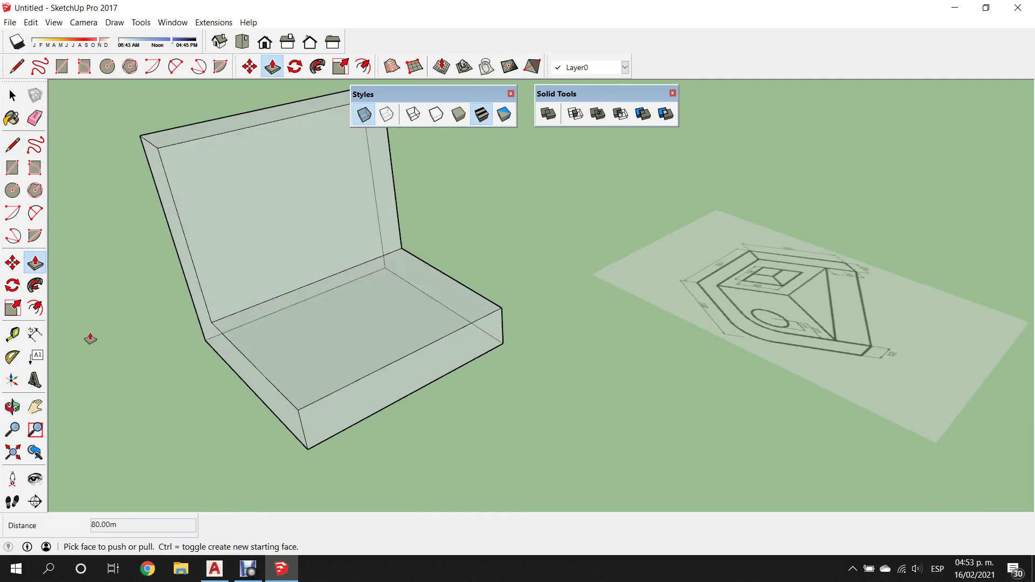
# Place a guide line 30 m in from the base's edge with the Tape Measure
pyautogui.click(12, 334)
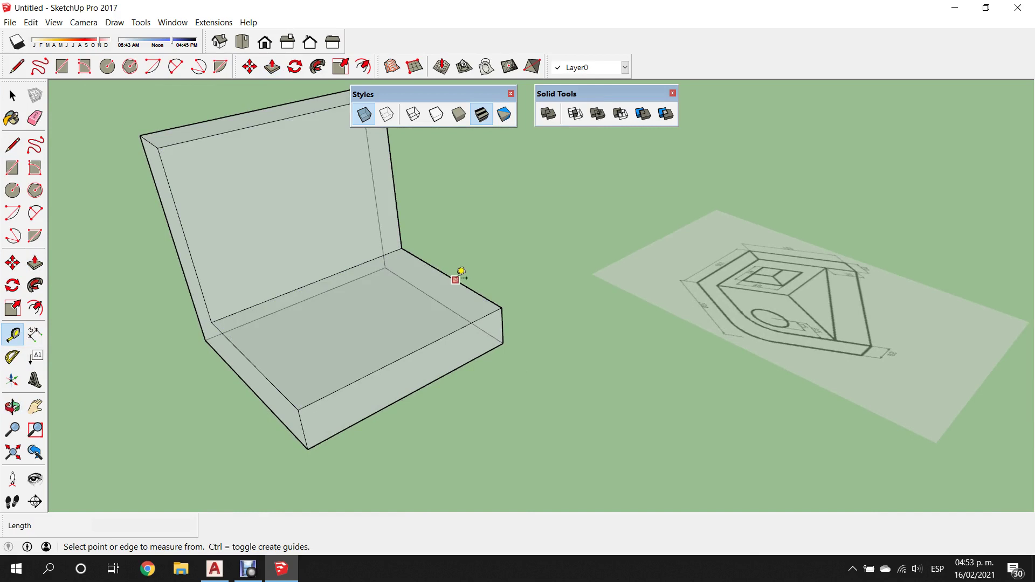
pyautogui.moveTo(463, 285)
pyautogui.mouseDown(button='middle')
pyautogui.moveTo(477, 354)
pyautogui.moveTo(462, 242)
pyautogui.moveTo(448, 339)
pyautogui.mouseUp(button='middle')
pyautogui.click(447, 339)
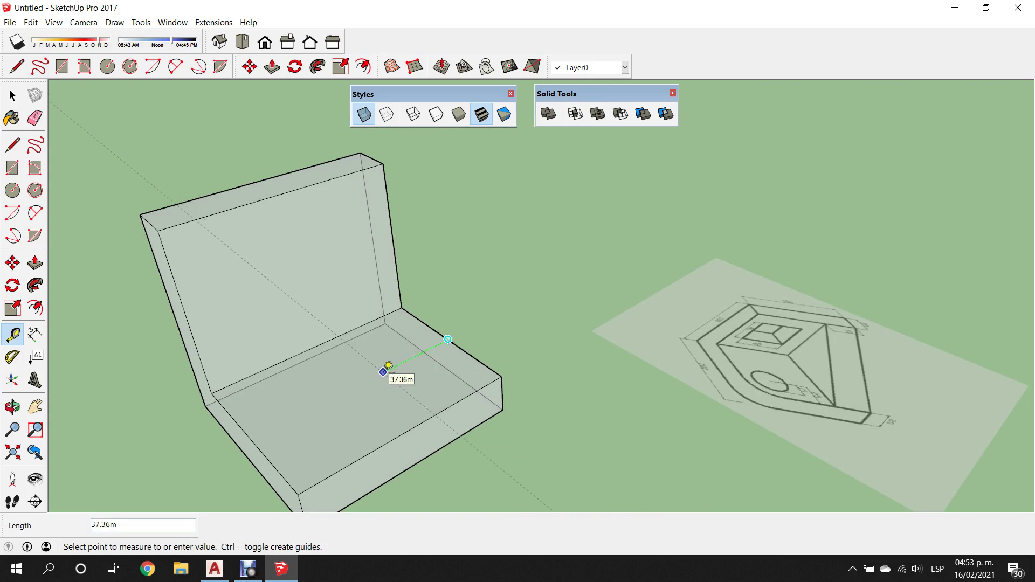
pyautogui.write('30')
pyautogui.press('Return')
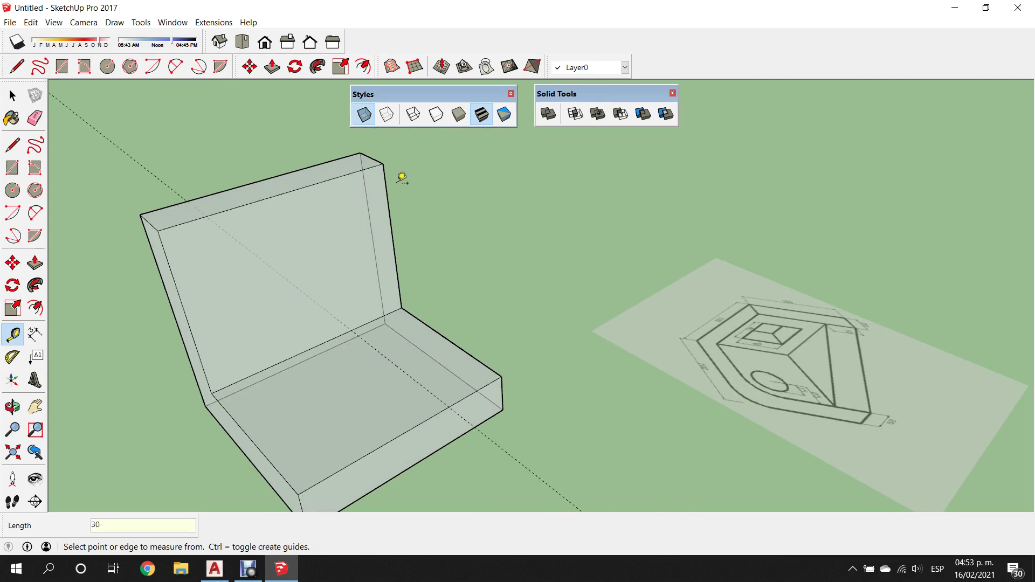
# Add a second guide line 30 m in from the upright wall's edge
pyautogui.click(385, 183)
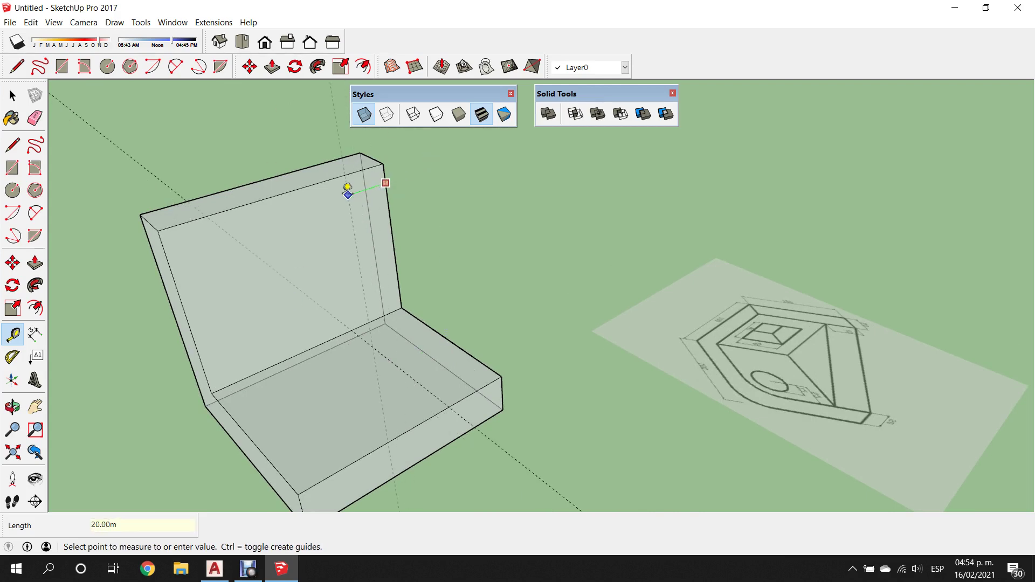
pyautogui.moveTo(335, 194)
pyautogui.mouseDown(button='middle')
pyautogui.moveTo(383, 185)
pyautogui.moveTo(405, 212)
pyautogui.mouseUp(button='middle')
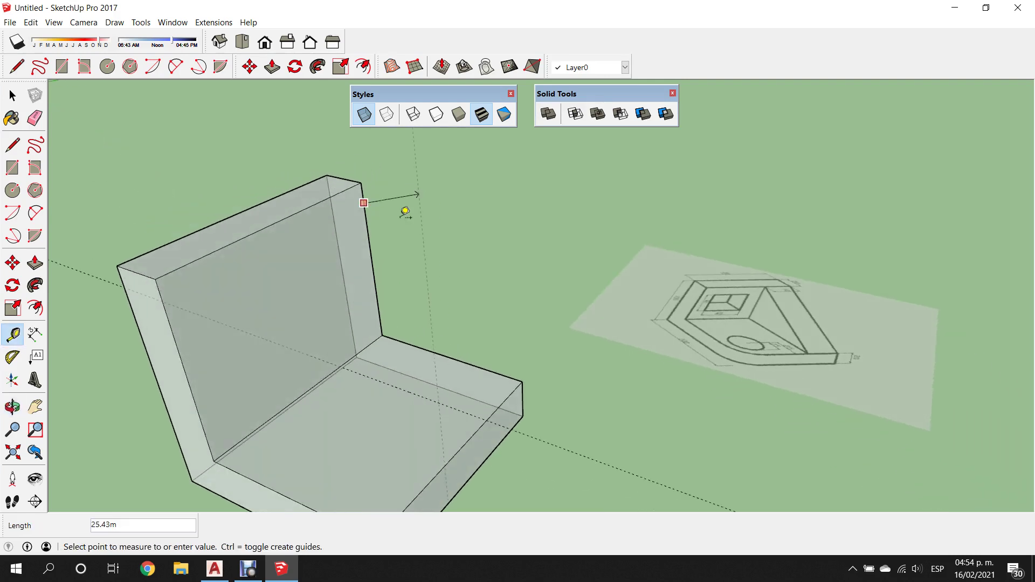
pyautogui.press('Return')
pyautogui.moveTo(355, 227)
pyautogui.mouseDown(button='middle')
pyautogui.moveTo(341, 279)
pyautogui.moveTo(339, 162)
pyautogui.moveTo(416, 169)
pyautogui.moveTo(466, 230)
pyautogui.moveTo(423, 372)
pyautogui.moveTo(381, 372)
pyautogui.moveTo(451, 343)
pyautogui.mouseUp(button='middle')
pyautogui.click(19, 145)
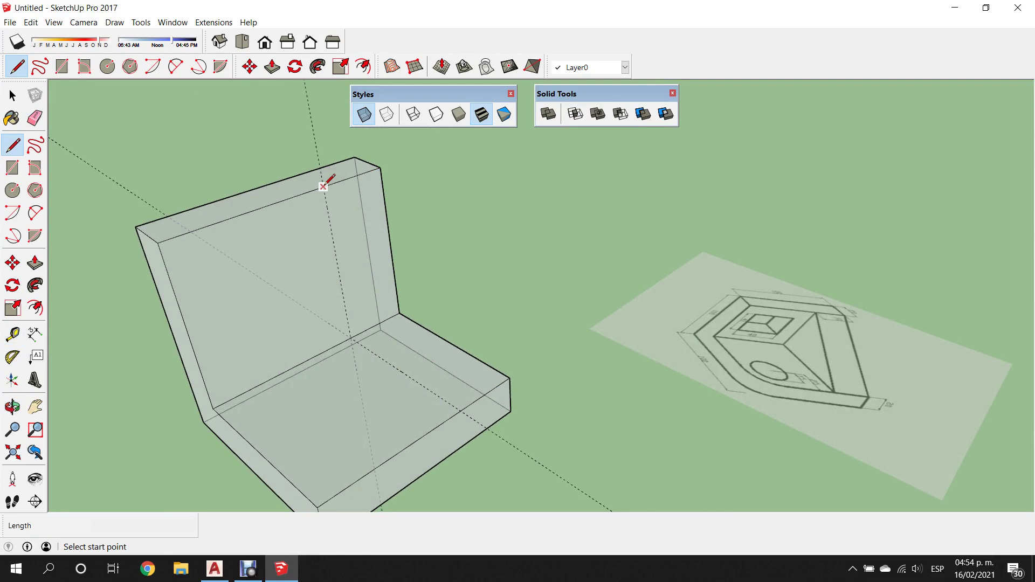
# Draw the diagonal edge from the wall-top guide intersection to the base guide intersection
pyautogui.click(323, 187)
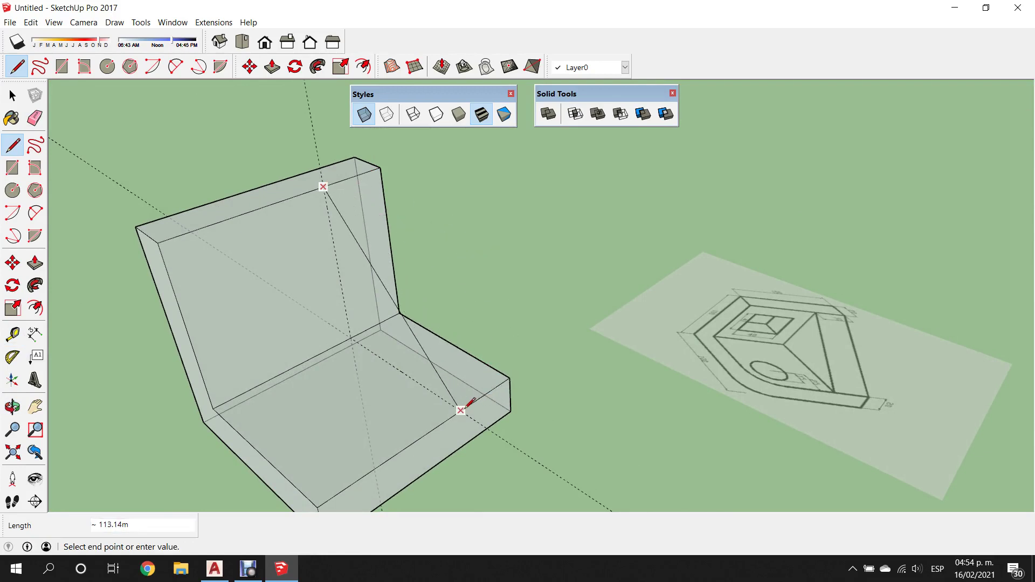
pyautogui.click(461, 411)
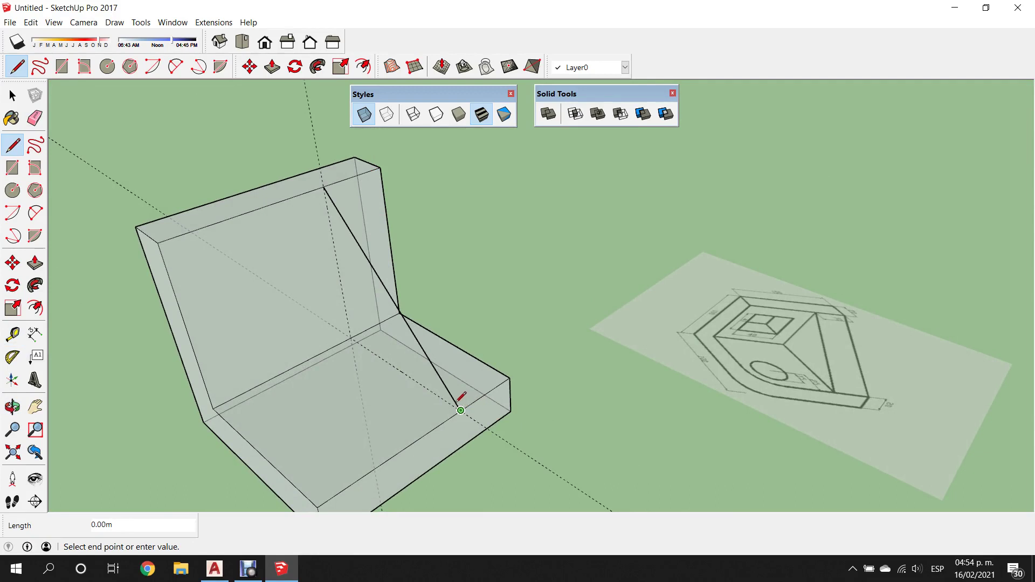
pyautogui.moveTo(370, 347)
pyautogui.mouseDown(button='middle')
pyautogui.moveTo(612, 242)
pyautogui.moveTo(469, 318)
pyautogui.mouseUp(button='middle')
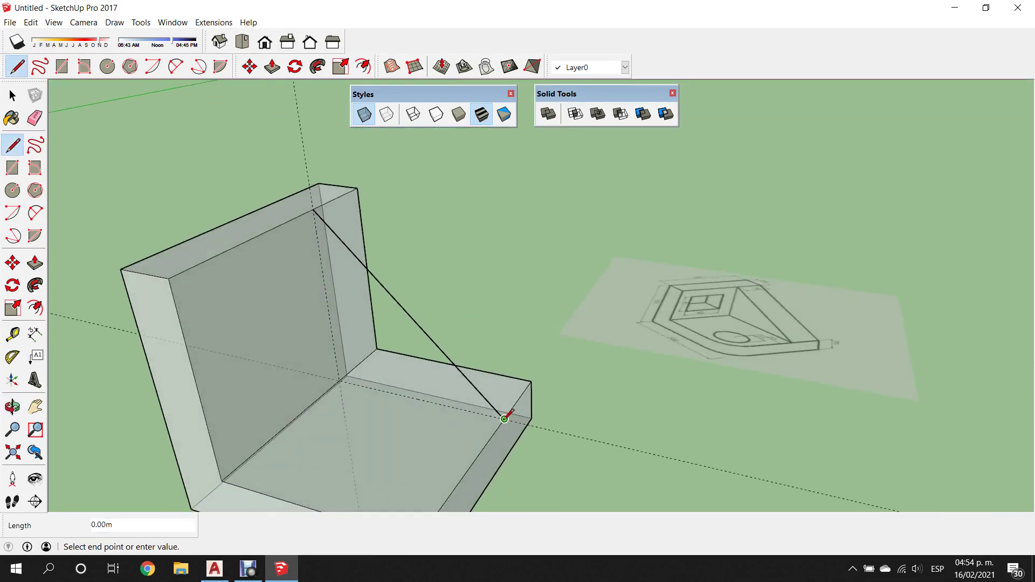
pyautogui.moveTo(346, 348); pyautogui.dragTo(252, 441, button='middle')
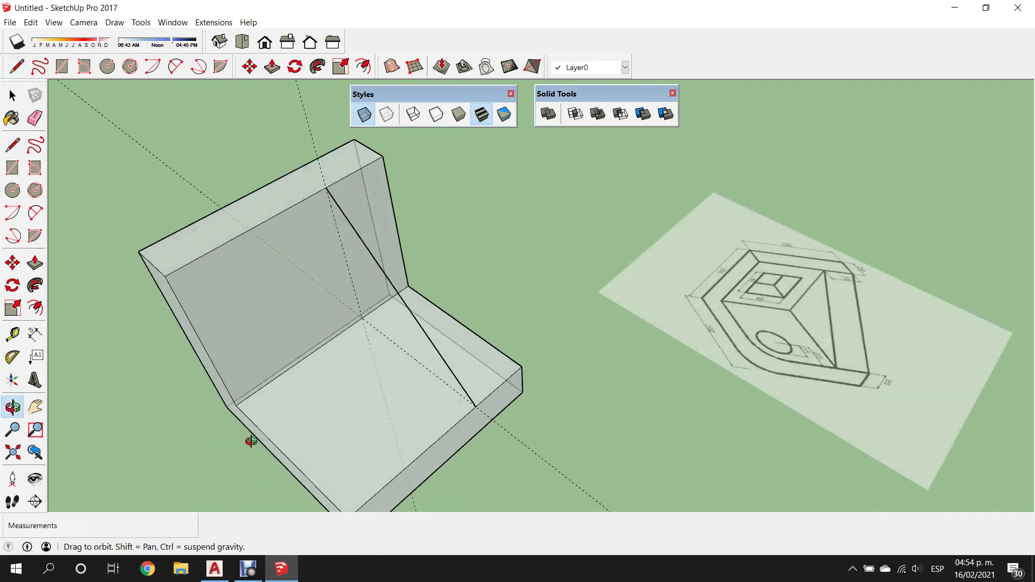
pyautogui.scroll(3, 363, 311)
pyautogui.moveTo(363, 312)
pyautogui.mouseDown(button='middle')
pyautogui.moveTo(250, 307)
pyautogui.moveTo(415, 291)
pyautogui.moveTo(422, 321)
pyautogui.mouseUp(button='middle')
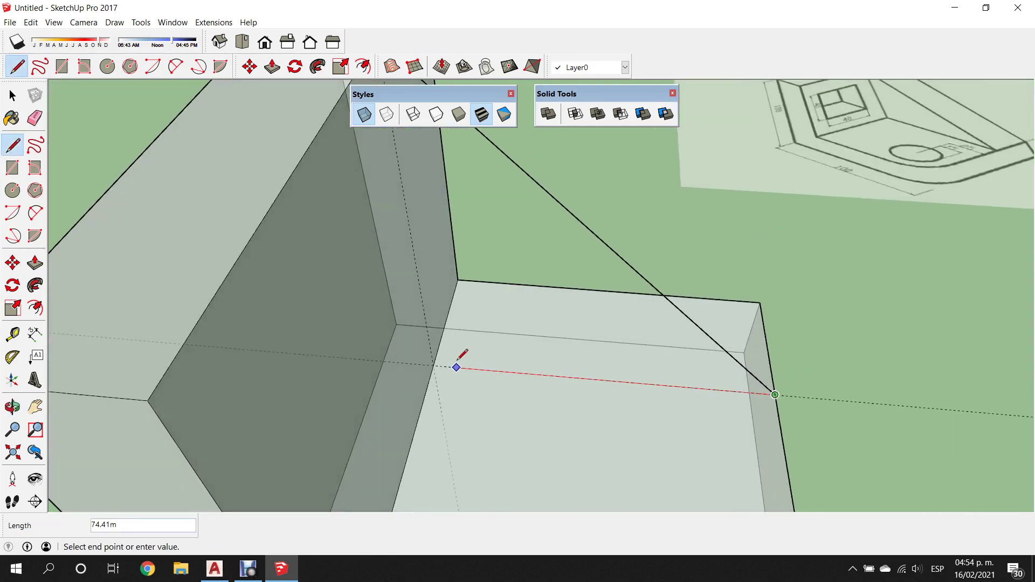
# Draw the base edge that closes the triangular rib face
pyautogui.click(434, 365)
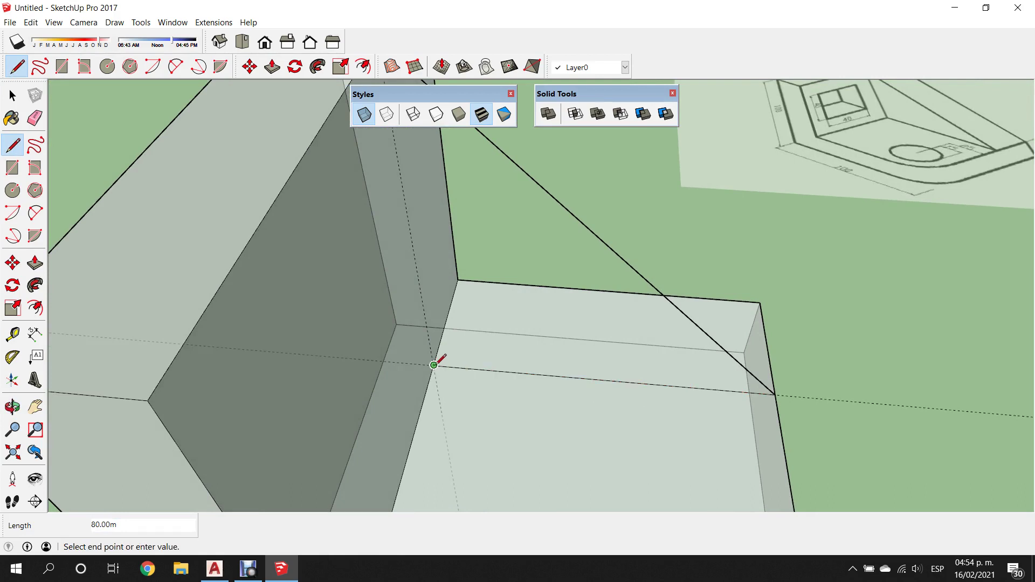
pyautogui.scroll(-2, 436, 363)
pyautogui.click(397, 185)
pyautogui.moveTo(443, 214)
pyautogui.mouseDown(button='middle')
pyautogui.moveTo(381, 279)
pyautogui.moveTo(106, 261)
pyautogui.moveTo(565, 278)
pyautogui.mouseUp(button='middle')
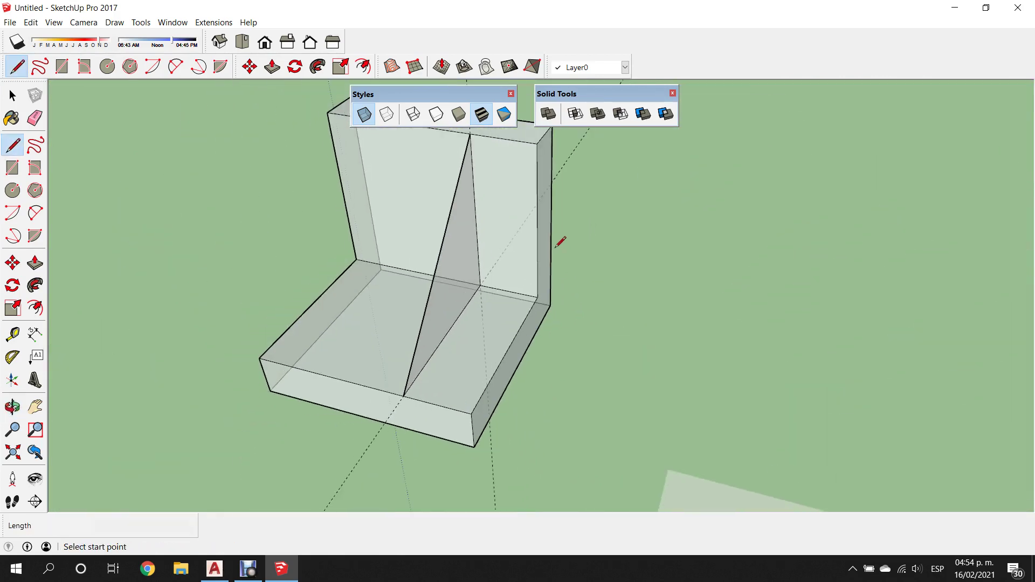
# Push/Pull the triangular face out 30 m into a solid rib
pyautogui.press('p')
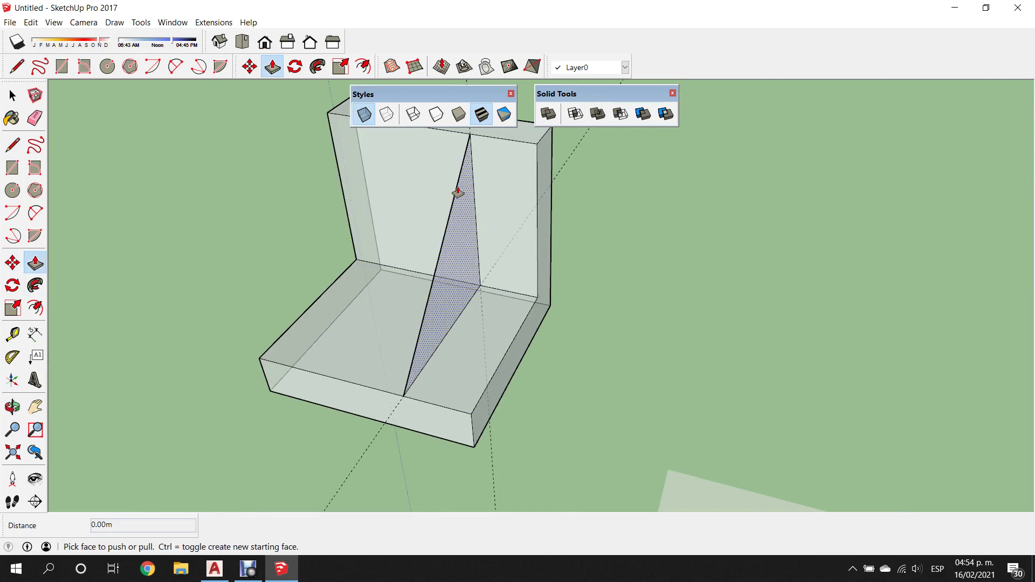
pyautogui.moveTo(467, 210); pyautogui.dragTo(517, 189)
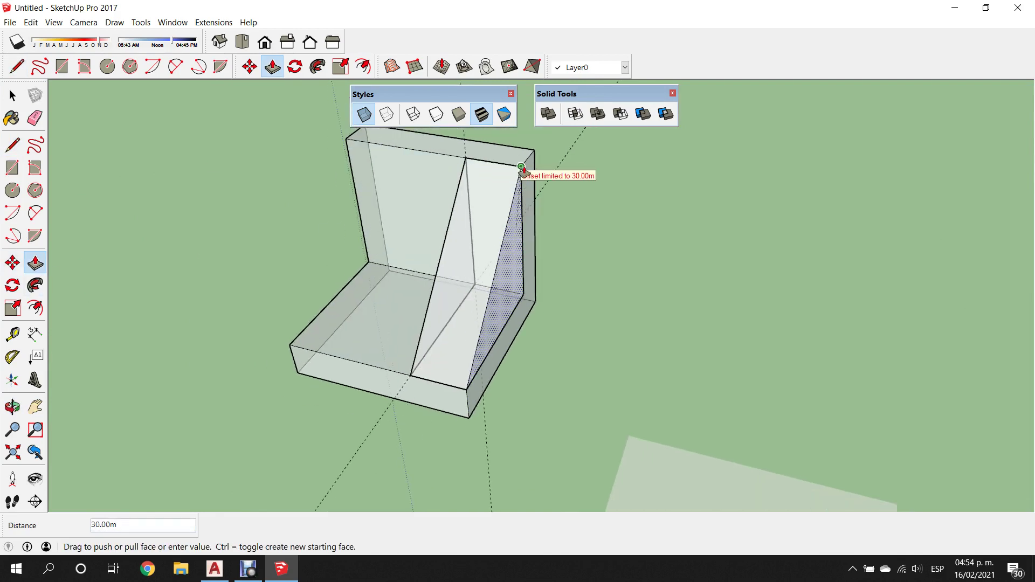
pyautogui.moveTo(674, 339); pyautogui.dragTo(462, 224, button='middle')
pyautogui.press('space')
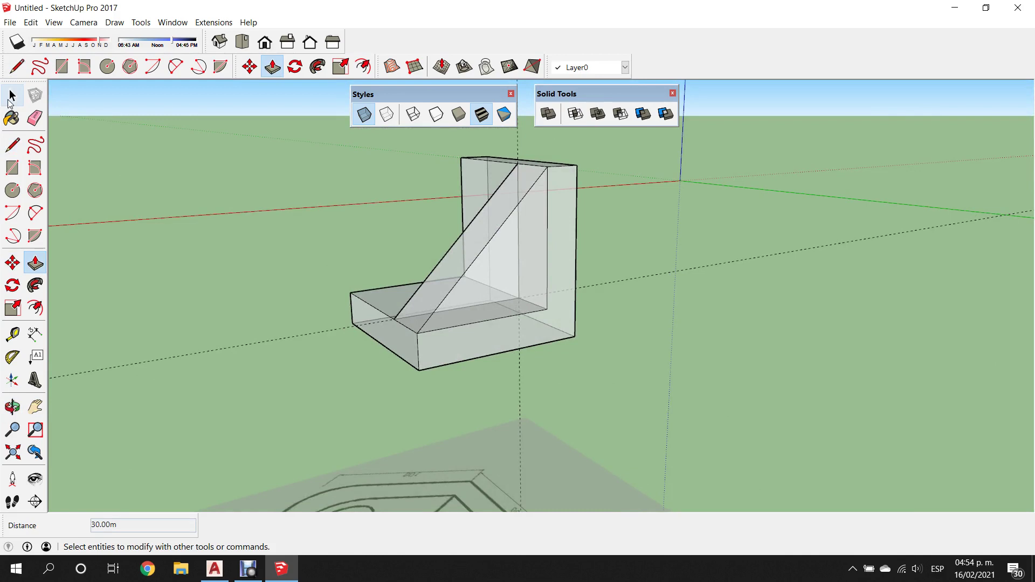
pyautogui.moveTo(364, 251)
pyautogui.mouseDown(button='middle')
pyautogui.moveTo(606, 277)
pyautogui.moveTo(679, 356)
pyautogui.moveTo(374, 394)
pyautogui.moveTo(427, 409)
pyautogui.mouseUp(button='middle')
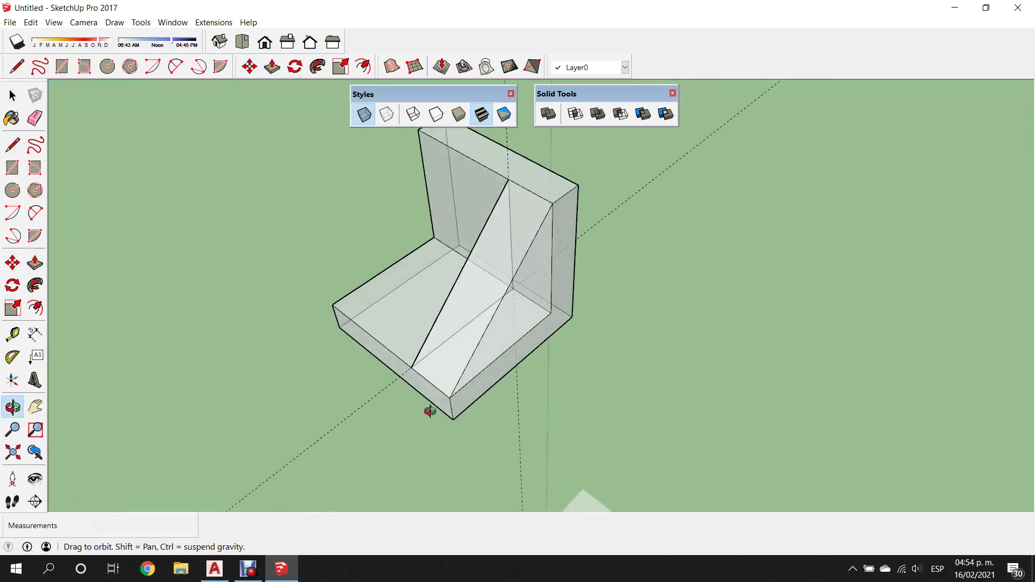
# Toggle X-ray and delete the vertical edge beside the triangular rib
pyautogui.click(369, 116)
pyautogui.moveTo(617, 358)
pyautogui.mouseDown(button='middle')
pyautogui.moveTo(619, 257)
pyautogui.moveTo(680, 249)
pyautogui.moveTo(596, 258)
pyautogui.moveTo(388, 238)
pyautogui.moveTo(555, 203)
pyautogui.moveTo(596, 234)
pyautogui.moveTo(434, 296)
pyautogui.moveTo(224, 277)
pyautogui.moveTo(597, 306)
pyautogui.moveTo(307, 319)
pyautogui.moveTo(562, 199)
pyautogui.moveTo(499, 282)
pyautogui.moveTo(602, 255)
pyautogui.mouseUp(button='middle')
pyautogui.click(588, 242)
pyautogui.click(587, 326)
pyautogui.click(573, 375)
pyautogui.moveTo(571, 374)
pyautogui.mouseDown(button='middle')
pyautogui.moveTo(744, 231)
pyautogui.moveTo(765, 261)
pyautogui.moveTo(698, 258)
pyautogui.moveTo(597, 221)
pyautogui.mouseUp(button='middle')
pyautogui.click(596, 222)
pyautogui.press('Delete')
pyautogui.press('Delete')
pyautogui.moveTo(329, 328)
pyautogui.mouseDown(button='middle')
pyautogui.moveTo(848, 330)
pyautogui.moveTo(903, 314)
pyautogui.moveTo(624, 323)
pyautogui.moveTo(429, 353)
pyautogui.mouseUp(button='middle')
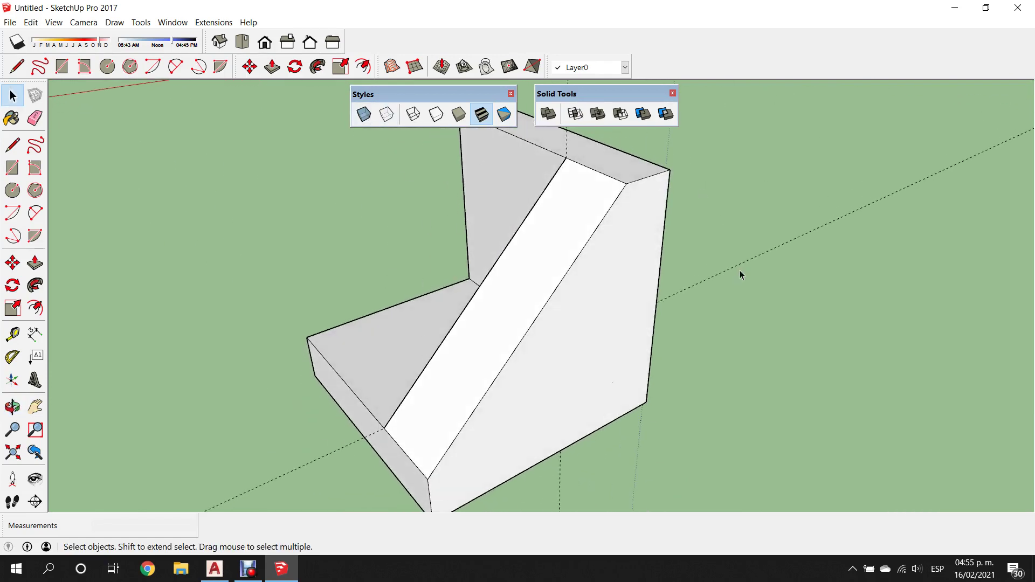
# Inspect the see-through model from several angles
pyautogui.click(363, 115)
pyautogui.moveTo(678, 325)
pyautogui.mouseDown(button='middle')
pyautogui.moveTo(645, 353)
pyautogui.moveTo(560, 318)
pyautogui.moveTo(446, 322)
pyautogui.moveTo(389, 349)
pyautogui.mouseUp(button='middle')
pyautogui.scroll(2, 545, 383)
pyautogui.scroll(2, 524, 370)
pyautogui.moveTo(525, 370)
pyautogui.mouseDown(button='middle')
pyautogui.moveTo(374, 371)
pyautogui.moveTo(469, 316)
pyautogui.moveTo(637, 322)
pyautogui.moveTo(777, 370)
pyautogui.mouseUp(button='middle')
pyautogui.scroll(-3, 509, 411)
pyautogui.moveTo(374, 381); pyautogui.dragTo(655, 410, button='middle')
pyautogui.moveTo(531, 339)
pyautogui.mouseDown(button='middle')
pyautogui.moveTo(605, 333)
pyautogui.moveTo(736, 346)
pyautogui.moveTo(347, 266)
pyautogui.moveTo(501, 358)
pyautogui.moveTo(700, 268)
pyautogui.mouseUp(button='middle')
pyautogui.scroll(3, 689, 258)
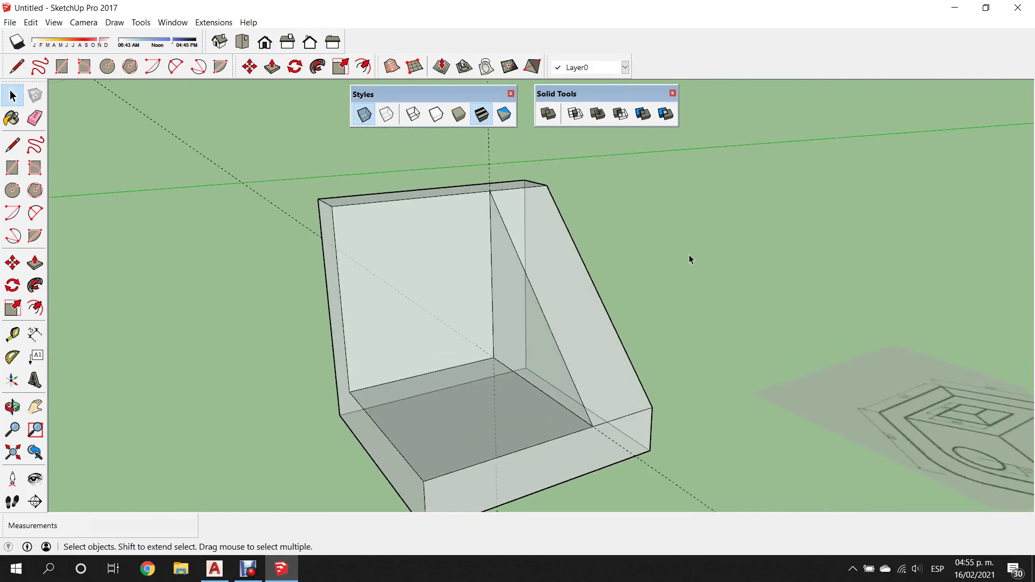
# Turn X-ray off and undo the rib edits to restore the plain L-block
pyautogui.click(359, 117)
pyautogui.moveTo(598, 222)
pyautogui.mouseDown(button='middle')
pyautogui.moveTo(624, 234)
pyautogui.moveTo(532, 224)
pyautogui.moveTo(556, 233)
pyautogui.mouseUp(button='middle')
pyautogui.moveTo(705, 298); pyautogui.dragTo(744, 308, button='middle')
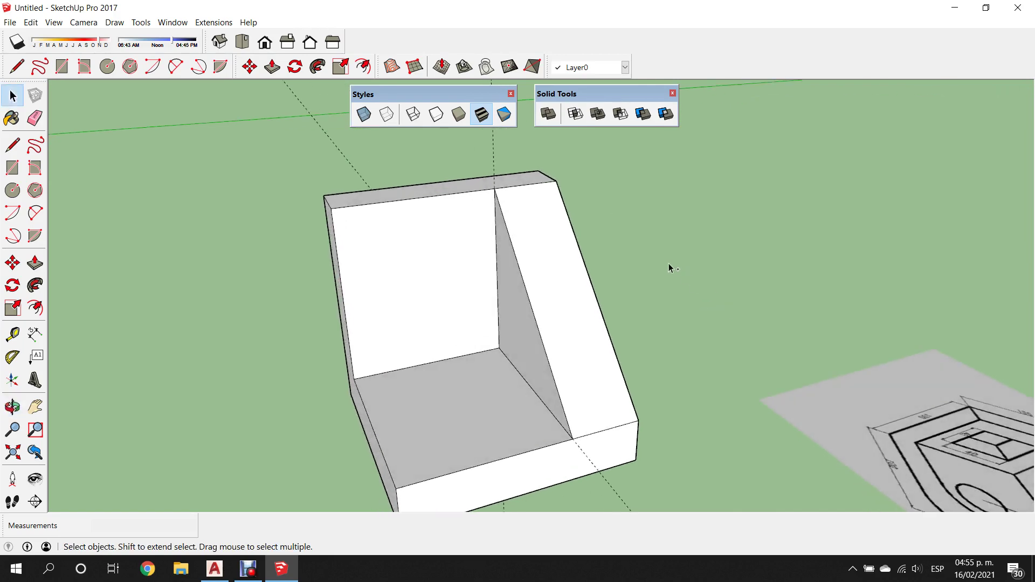
pyautogui.hotkey('ctrl', 'z')
pyautogui.hotkey('ctrl', 'z')
pyautogui.hotkey('ctrl', 'z')
pyautogui.moveTo(645, 250)
pyautogui.mouseDown(button='middle')
pyautogui.moveTo(555, 232)
pyautogui.moveTo(610, 277)
pyautogui.moveTo(457, 243)
pyautogui.moveTo(535, 287)
pyautogui.moveTo(631, 221)
pyautogui.moveTo(454, 281)
pyautogui.mouseUp(button='middle')
# Select the whole L-shaped bracket and make it a group
pyautogui.tripleClick(455, 281)
pyautogui.scroll(1, 561, 259)
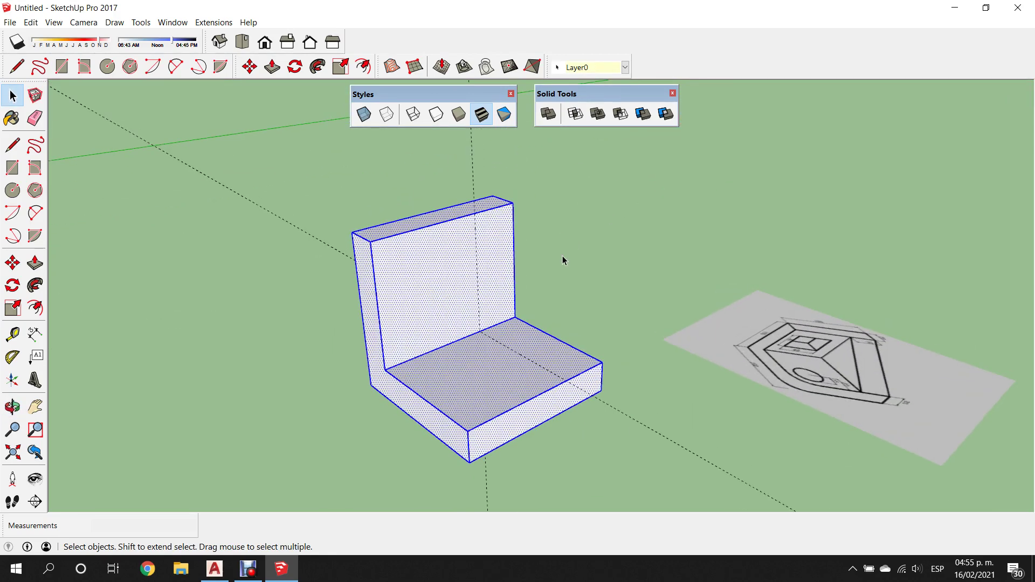
pyautogui.scroll(1, 562, 258)
pyautogui.rightClick(434, 263)
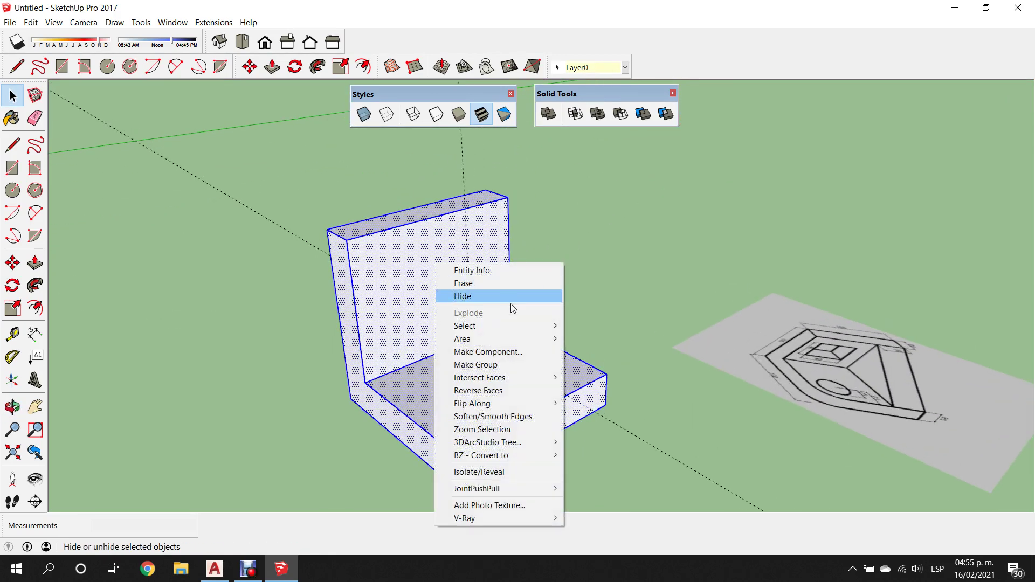
pyautogui.click(495, 366)
pyautogui.click(569, 254)
pyautogui.moveTo(568, 255); pyautogui.dragTo(555, 249, button='middle')
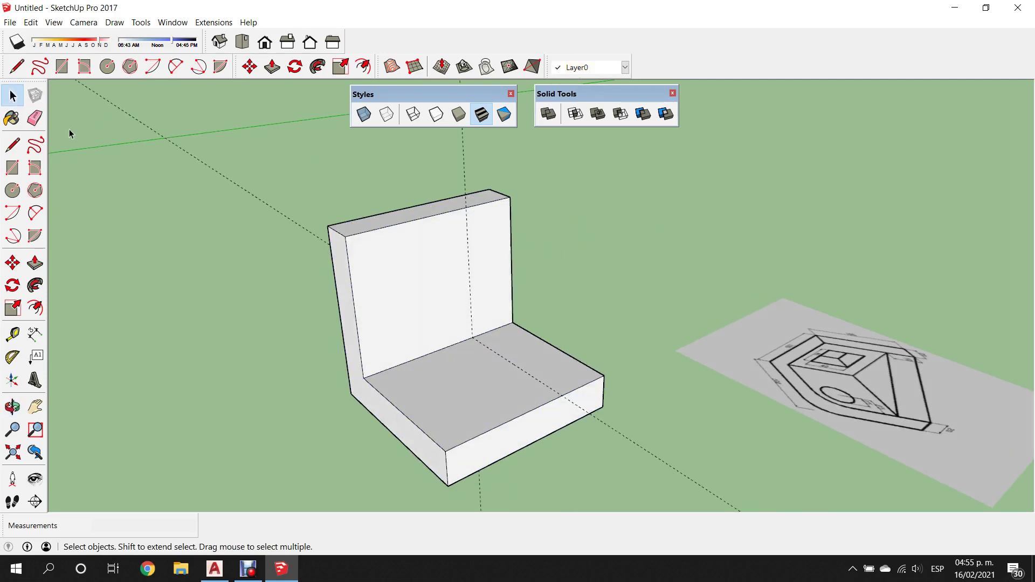
# Redraw the triangular rib face from wall top to base end and pull it 30 m
pyautogui.click(13, 144)
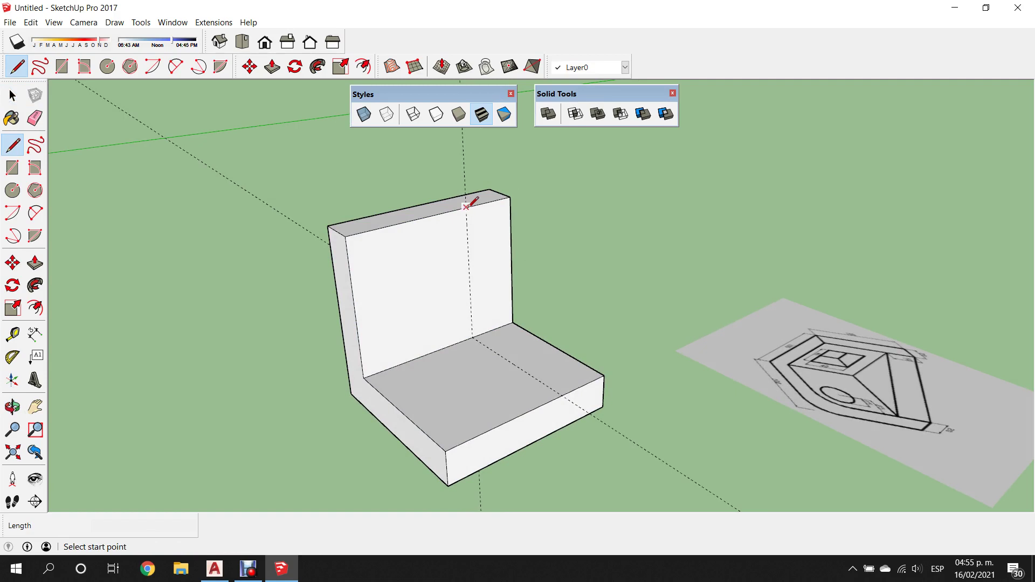
pyautogui.click(561, 395)
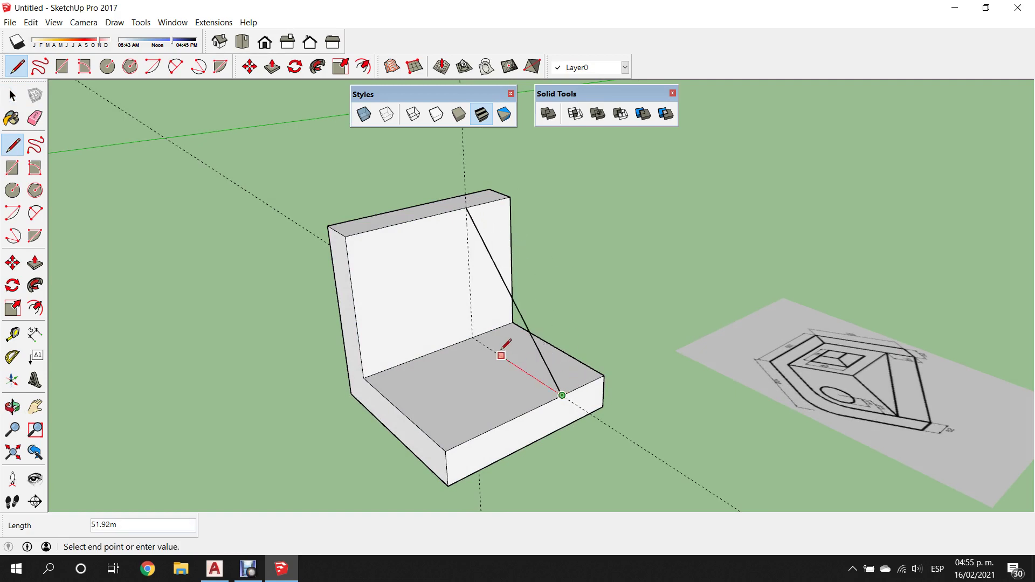
pyautogui.click(466, 207)
pyautogui.press('p')
pyautogui.moveTo(491, 303); pyautogui.dragTo(511, 204)
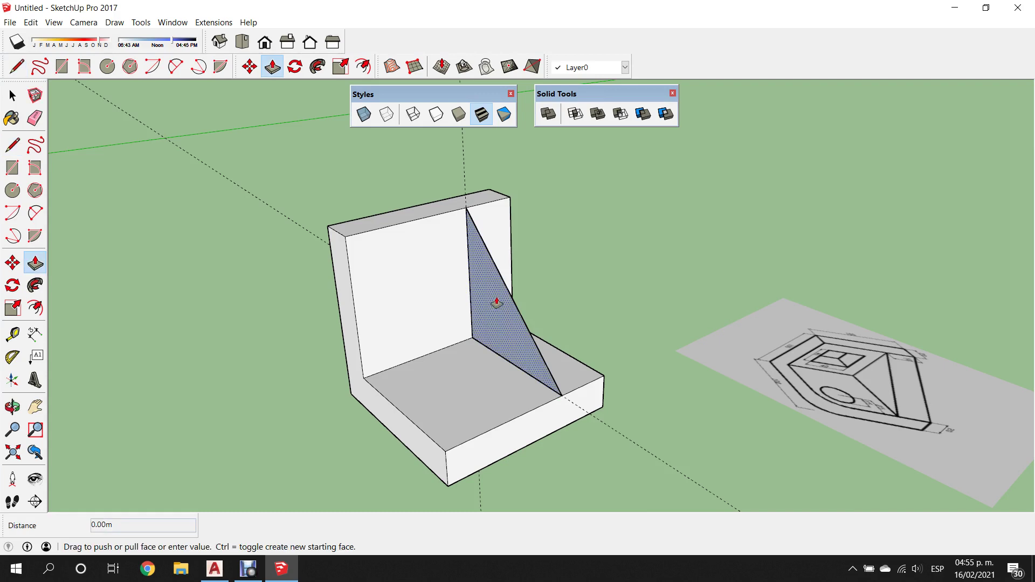
pyautogui.click(511, 204)
pyautogui.press('space')
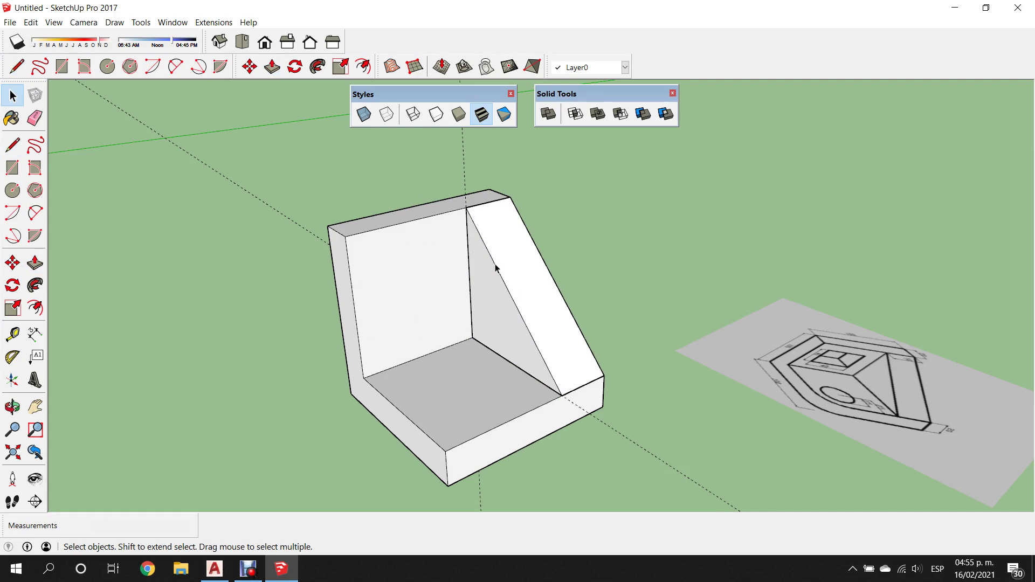
pyautogui.click(511, 256)
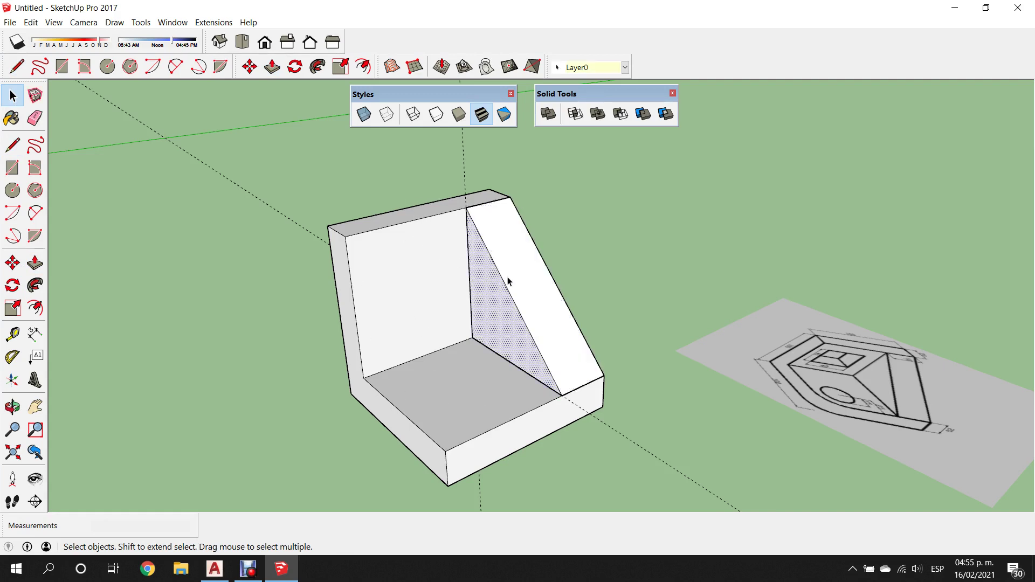
# Select all the rib's faces and make them a group
pyautogui.click(491, 302)
pyautogui.moveTo(428, 254); pyautogui.dragTo(433, 190, button='middle')
pyautogui.moveTo(537, 341); pyautogui.dragTo(652, 454)
pyautogui.moveTo(651, 454)
pyautogui.mouseDown(button='middle')
pyautogui.moveTo(464, 273)
pyautogui.moveTo(400, 280)
pyautogui.moveTo(99, 247)
pyautogui.moveTo(608, 238)
pyautogui.moveTo(568, 340)
pyautogui.moveTo(523, 296)
pyautogui.mouseUp(button='middle')
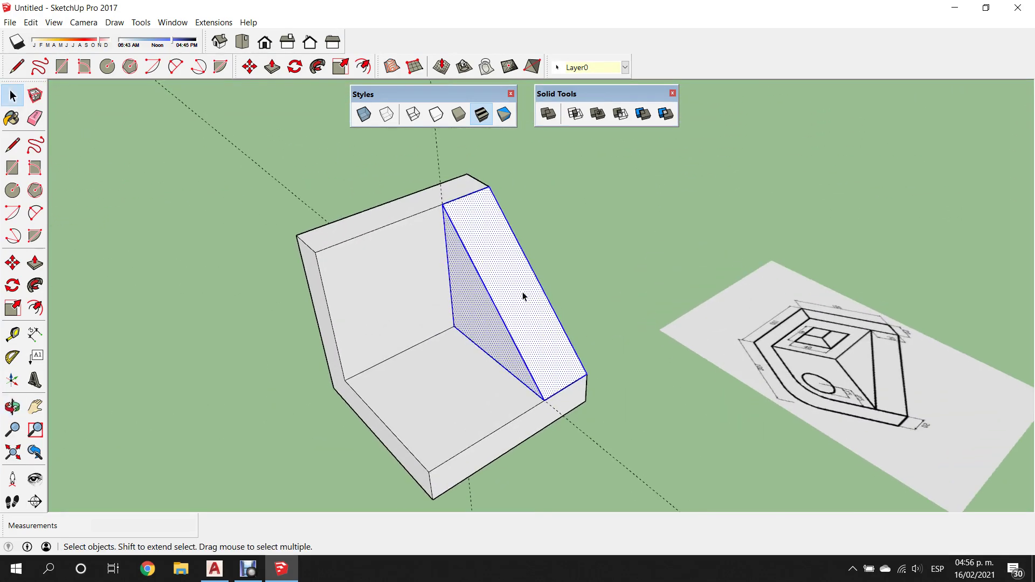
pyautogui.rightClick(491, 267)
pyautogui.click(555, 366)
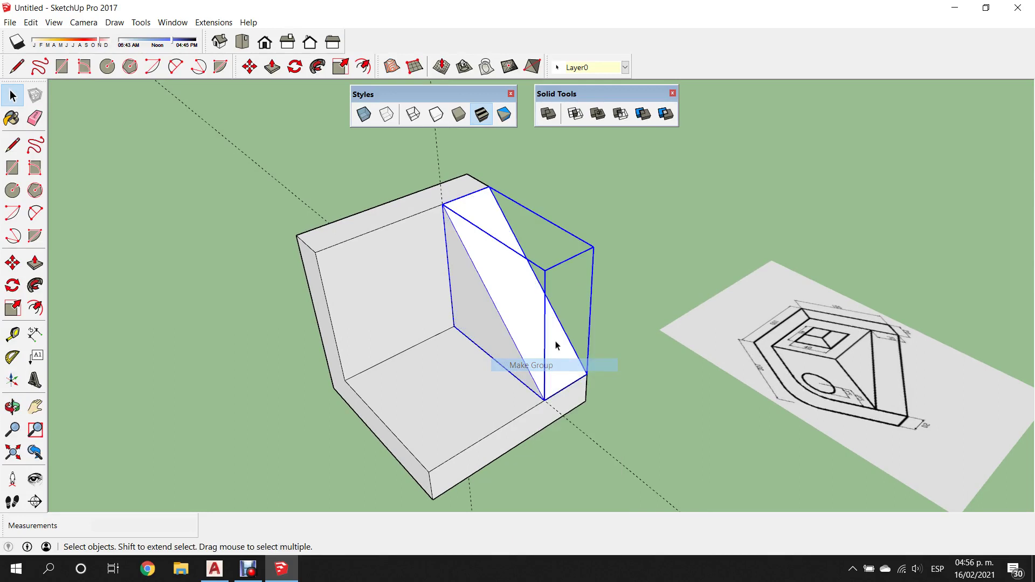
pyautogui.click(587, 240)
pyautogui.moveTo(587, 240)
pyautogui.mouseDown(button='middle')
pyautogui.moveTo(548, 237)
pyautogui.moveTo(540, 226)
pyautogui.mouseUp(button='middle')
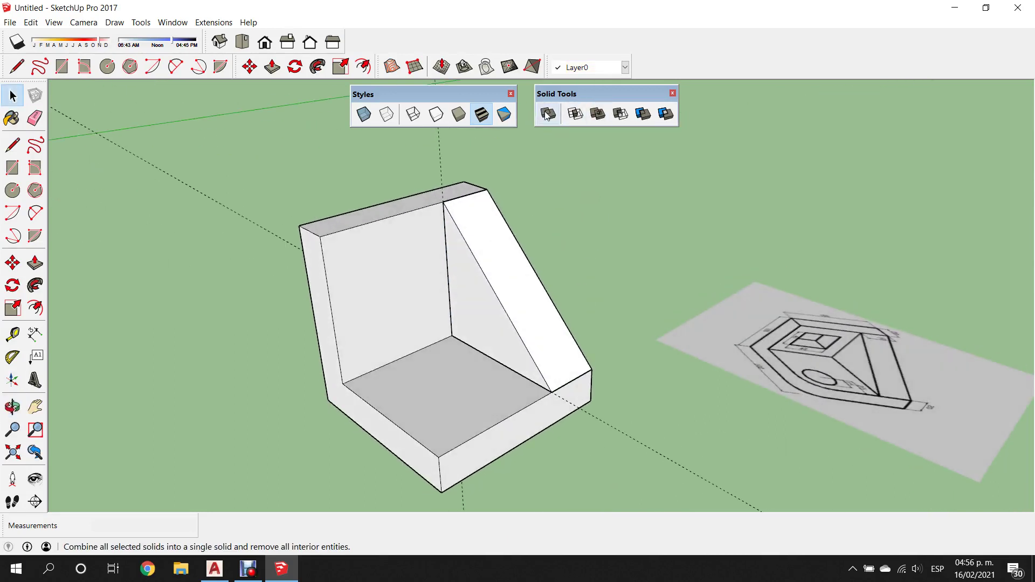
# Combine the bracket and rib into one solid with Outer Shell
pyautogui.click(548, 115)
pyautogui.click(403, 240)
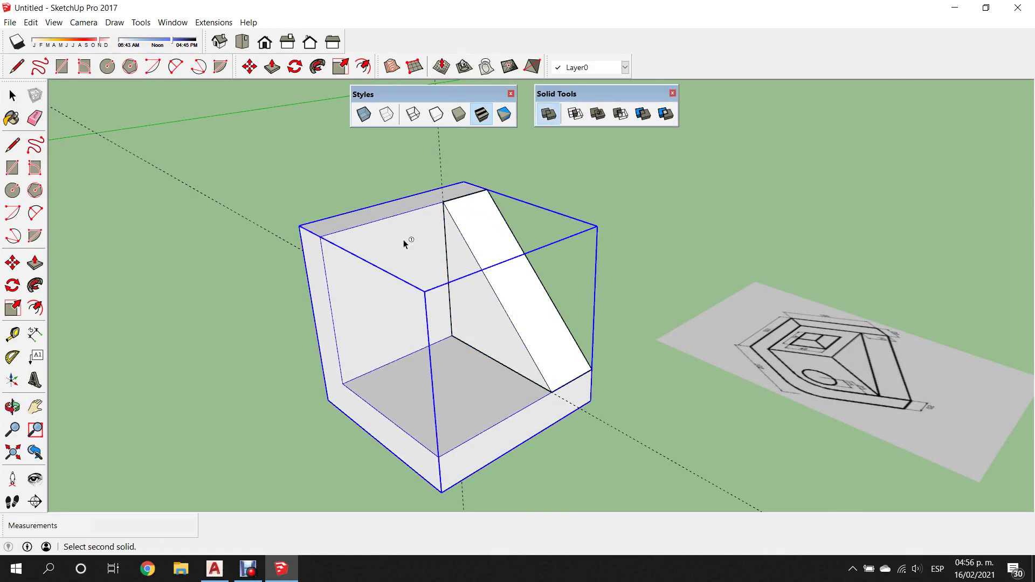
pyautogui.click(12, 96)
pyautogui.click(604, 259)
pyautogui.moveTo(604, 259)
pyautogui.mouseDown(button='middle')
pyautogui.moveTo(721, 294)
pyautogui.moveTo(211, 274)
pyautogui.moveTo(552, 165)
pyautogui.moveTo(610, 296)
pyautogui.moveTo(492, 311)
pyautogui.moveTo(670, 351)
pyautogui.moveTo(453, 228)
pyautogui.moveTo(370, 282)
pyautogui.moveTo(409, 388)
pyautogui.moveTo(864, 455)
pyautogui.moveTo(561, 283)
pyautogui.moveTo(548, 339)
pyautogui.mouseUp(button='middle')
# Toggle X-ray on and off to check the merged solid's interior edges
pyautogui.click(364, 114)
pyautogui.click(364, 114)
pyautogui.moveTo(364, 115)
pyautogui.mouseDown(button='middle')
pyautogui.moveTo(652, 197)
pyautogui.moveTo(606, 147)
pyautogui.mouseUp(button='middle')
pyautogui.moveTo(527, 160)
pyautogui.mouseDown(button='middle')
pyautogui.moveTo(523, 254)
pyautogui.moveTo(567, 277)
pyautogui.mouseUp(button='middle')
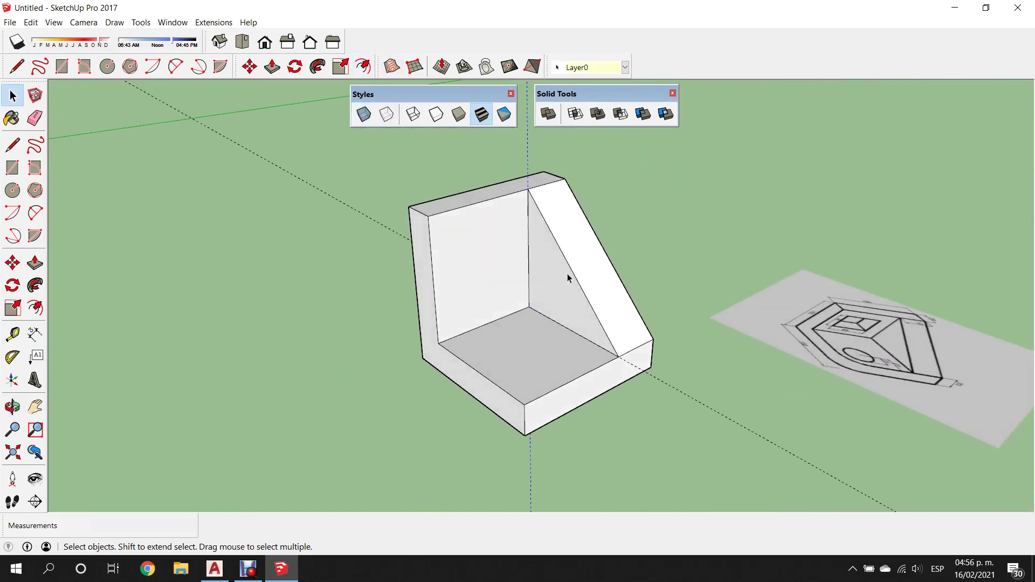
pyautogui.moveTo(434, 240)
pyautogui.mouseDown(button='middle')
pyautogui.moveTo(953, 309)
pyautogui.moveTo(620, 295)
pyautogui.moveTo(941, 447)
pyautogui.mouseUp(button='middle')
pyautogui.scroll(3, 807, 347)
pyautogui.scroll(3, 810, 360)
pyautogui.scroll(-2, 810, 360)
pyautogui.moveTo(629, 310)
pyautogui.mouseDown(button='middle')
pyautogui.moveTo(696, 305)
pyautogui.moveTo(908, 400)
pyautogui.mouseUp(button='middle')
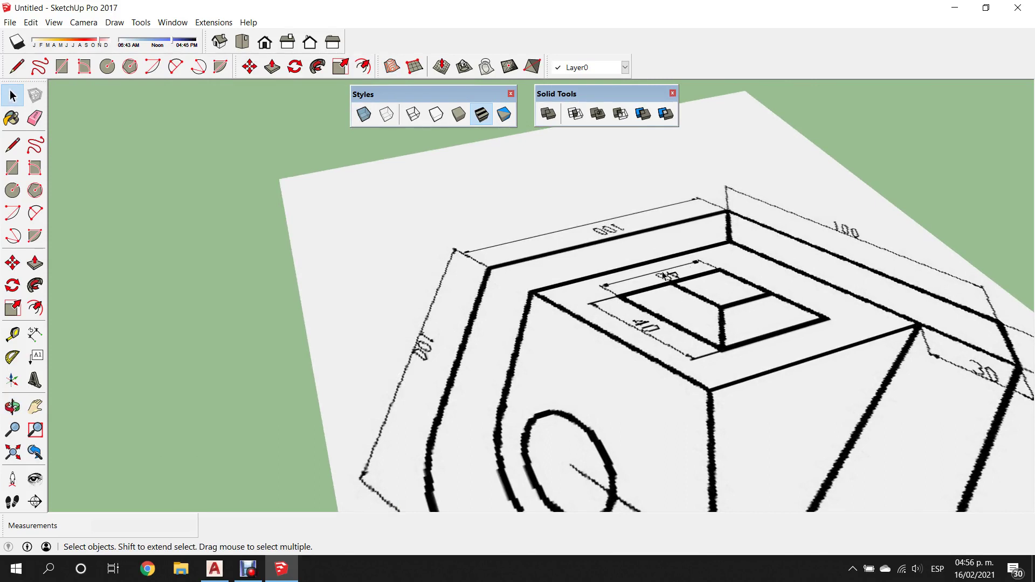
pyautogui.scroll(-3, 833, 323)
pyautogui.scroll(-2, 837, 322)
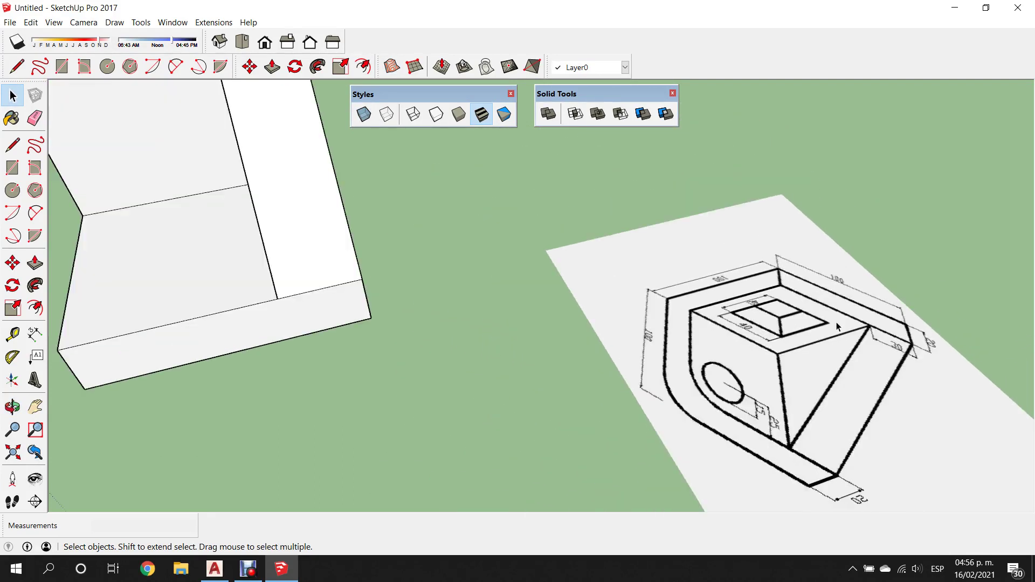
pyautogui.scroll(-1, 604, 249)
pyautogui.scroll(2, 342, 180)
pyautogui.scroll(1, 342, 180)
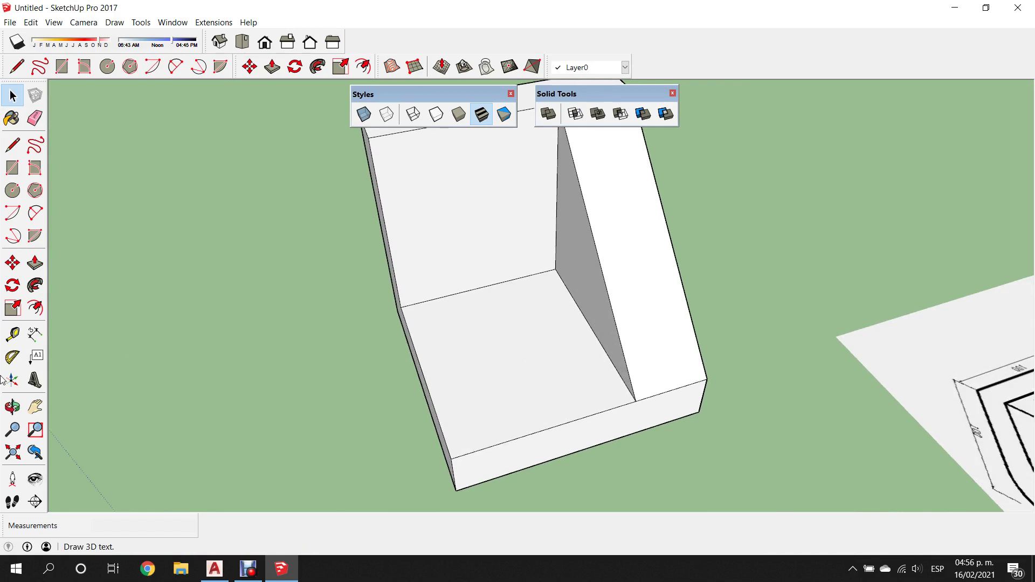
pyautogui.click(12, 335)
pyautogui.moveTo(335, 307); pyautogui.dragTo(499, 280, button='middle')
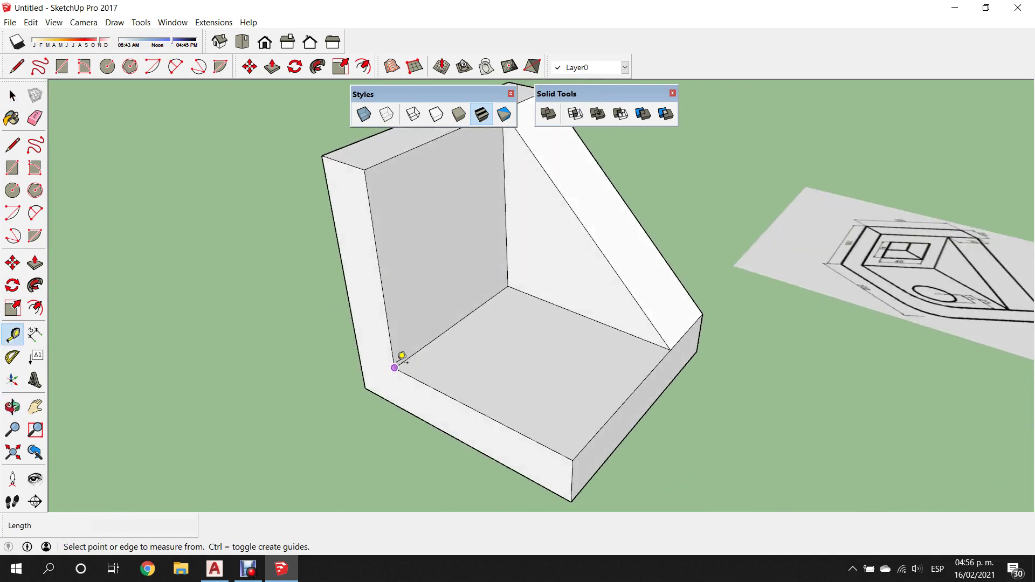
pyautogui.click(394, 368)
pyautogui.click(507, 287)
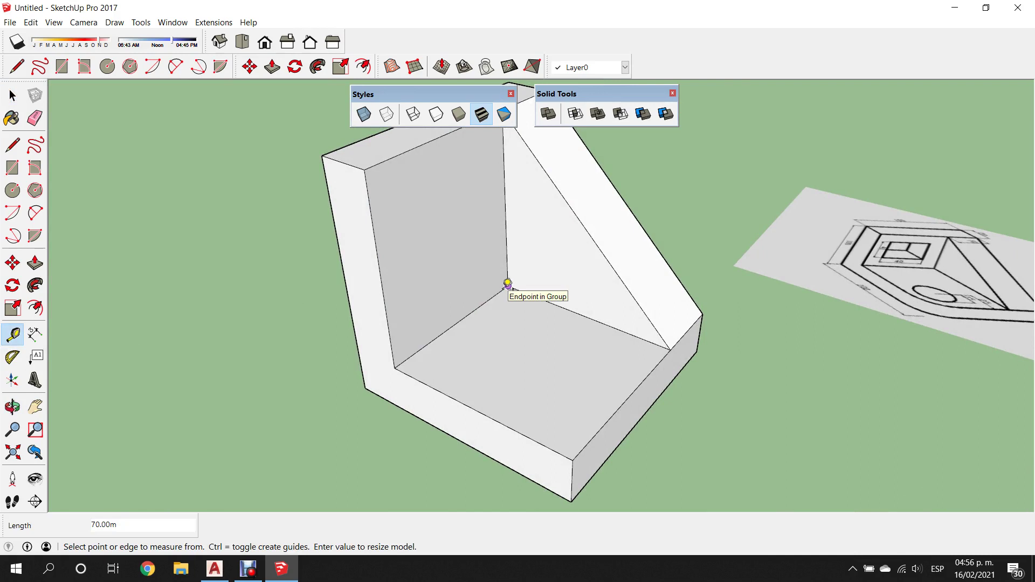
pyautogui.scroll(-1, 456, 345)
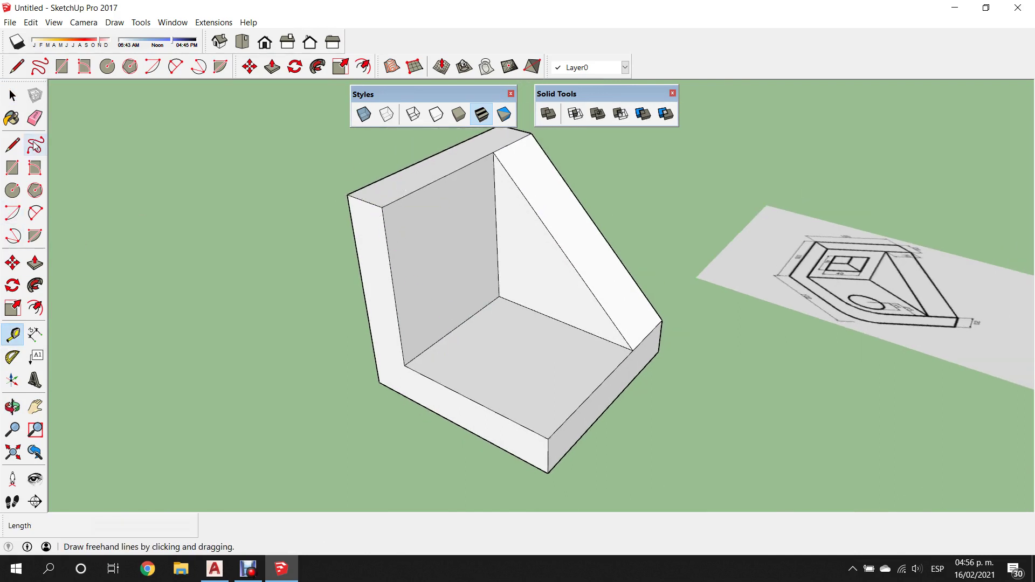
pyautogui.click(394, 291)
# Add guides 40 m from the wall's side edge and below its top edge
pyautogui.click(469, 316)
pyautogui.click(458, 170)
pyautogui.click(462, 249)
pyautogui.moveTo(502, 185)
pyautogui.mouseDown(button='middle')
pyautogui.moveTo(485, 199)
pyautogui.moveTo(280, 235)
pyautogui.mouseUp(button='middle')
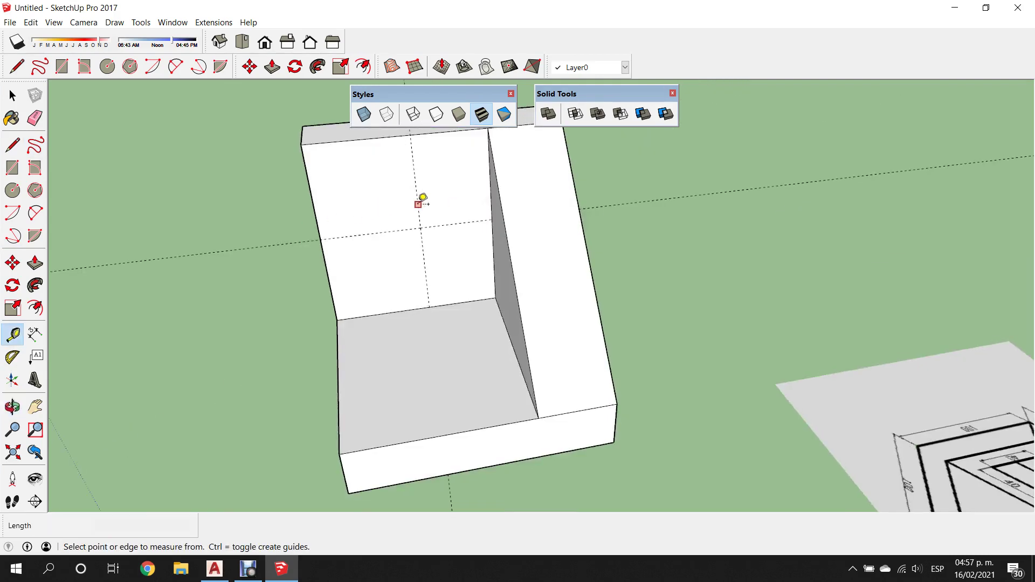
# Add two more vertical guides, each 20 m further along
pyautogui.click(418, 204)
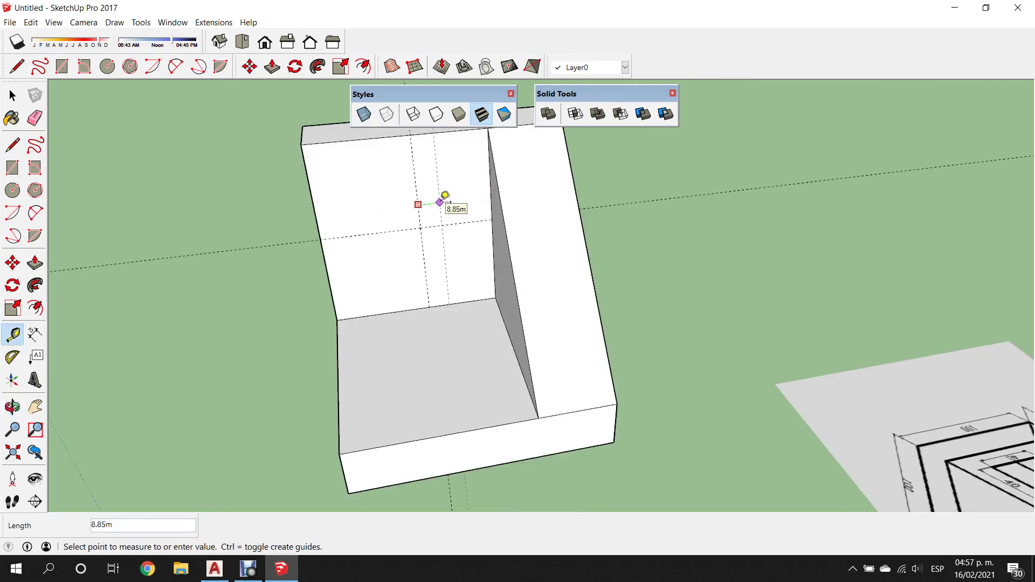
pyautogui.press('Return')
pyautogui.click(420, 189)
pyautogui.write('20')
pyautogui.press('Return')
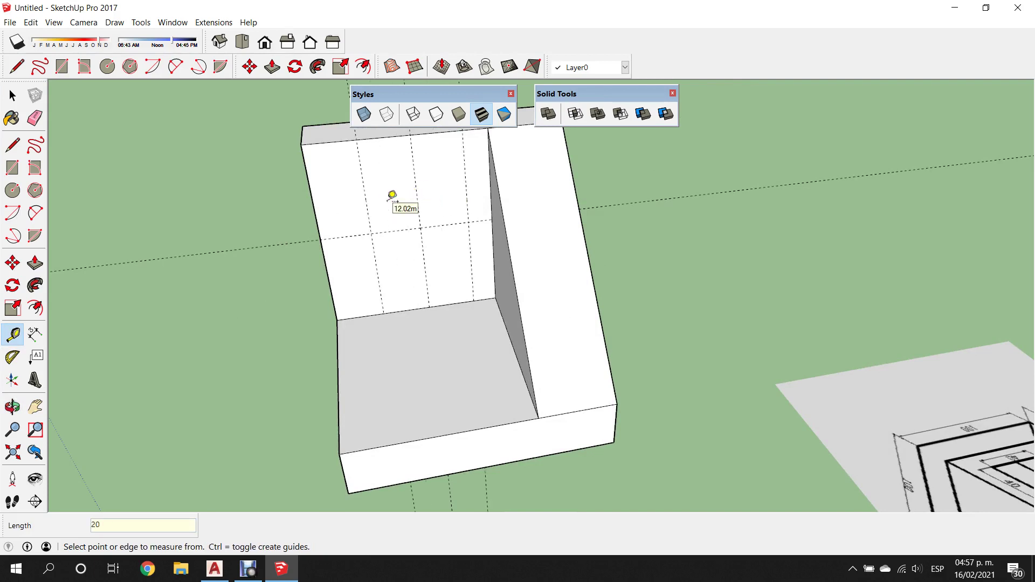
# Add horizontal guides at 20 m offsets to complete the square grid
pyautogui.click(443, 223)
pyautogui.write('20')
pyautogui.press('Return')
pyautogui.click(456, 223)
pyautogui.click(461, 250)
pyautogui.moveTo(463, 218)
pyautogui.mouseDown(button='middle')
pyautogui.moveTo(555, 211)
pyautogui.moveTo(625, 271)
pyautogui.mouseUp(button='middle')
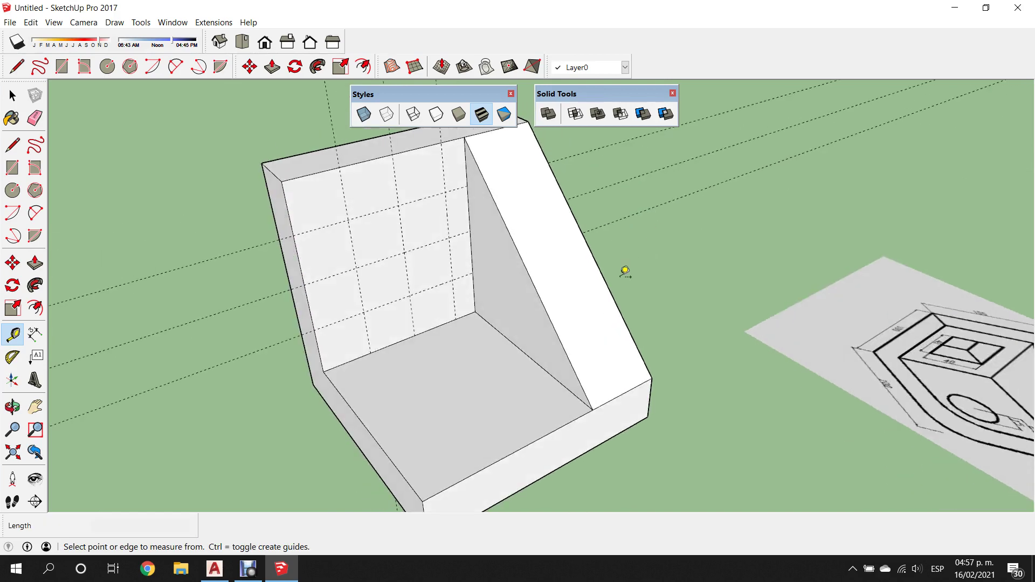
pyautogui.scroll(-1, 625, 271)
pyautogui.scroll(-1, 492, 224)
pyautogui.click(12, 96)
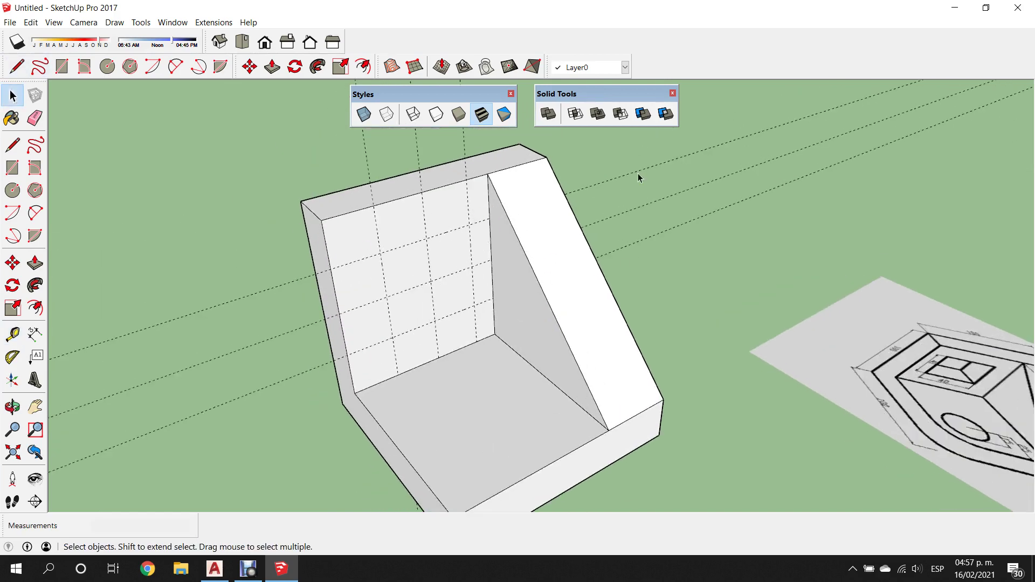
# Draw a square between the window guides on the upright wall and extrude it through the wall
pyautogui.moveTo(595, 190)
pyautogui.mouseDown(button='middle')
pyautogui.moveTo(407, 326)
pyautogui.moveTo(483, 247)
pyautogui.moveTo(421, 316)
pyautogui.moveTo(850, 354)
pyautogui.mouseUp(button='middle')
pyautogui.moveTo(542, 260)
pyautogui.mouseDown(button='middle')
pyautogui.moveTo(486, 305)
pyautogui.moveTo(270, 259)
pyautogui.mouseUp(button='middle')
pyautogui.click(12, 167)
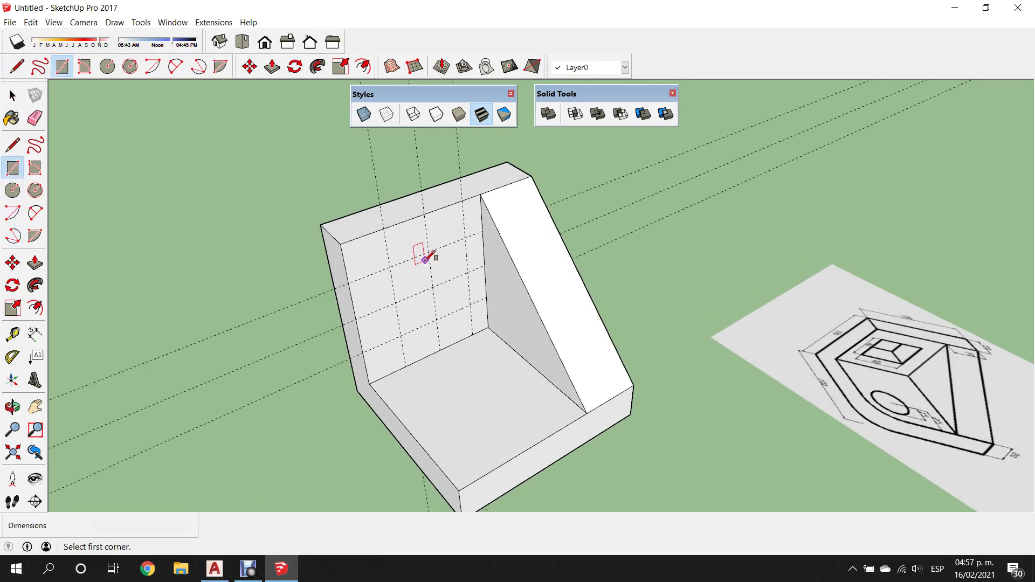
pyautogui.click(390, 267)
pyautogui.click(474, 302)
pyautogui.moveTo(317, 263)
pyautogui.mouseDown(button='middle')
pyautogui.moveTo(386, 236)
pyautogui.moveTo(423, 248)
pyautogui.mouseUp(button='middle')
pyautogui.press('p')
pyautogui.click(452, 262)
pyautogui.click(339, 187)
# Select the whole square box and make it a group
pyautogui.moveTo(323, 182); pyautogui.dragTo(377, 219, button='middle')
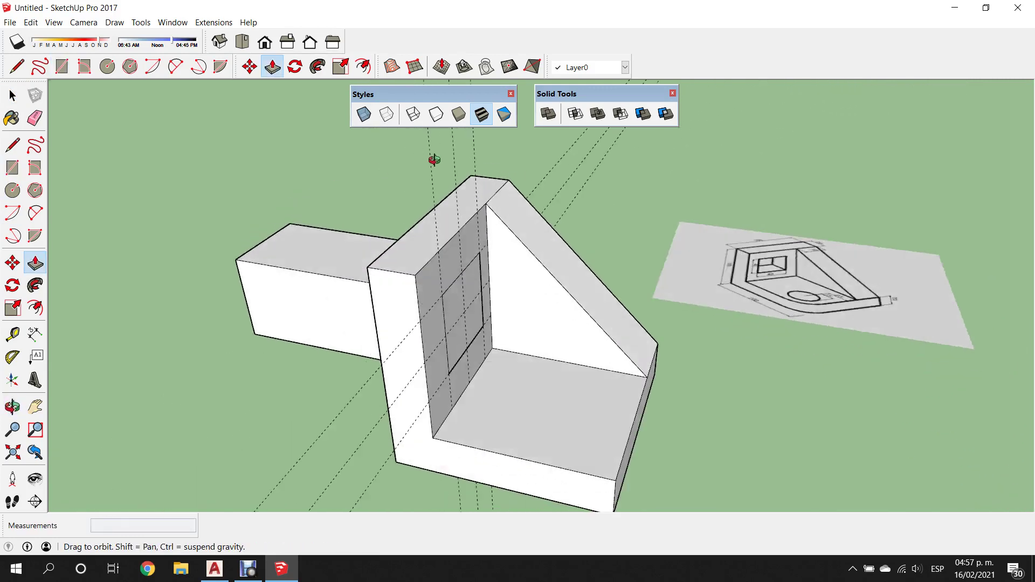
pyautogui.press('space')
pyautogui.tripleClick(316, 247)
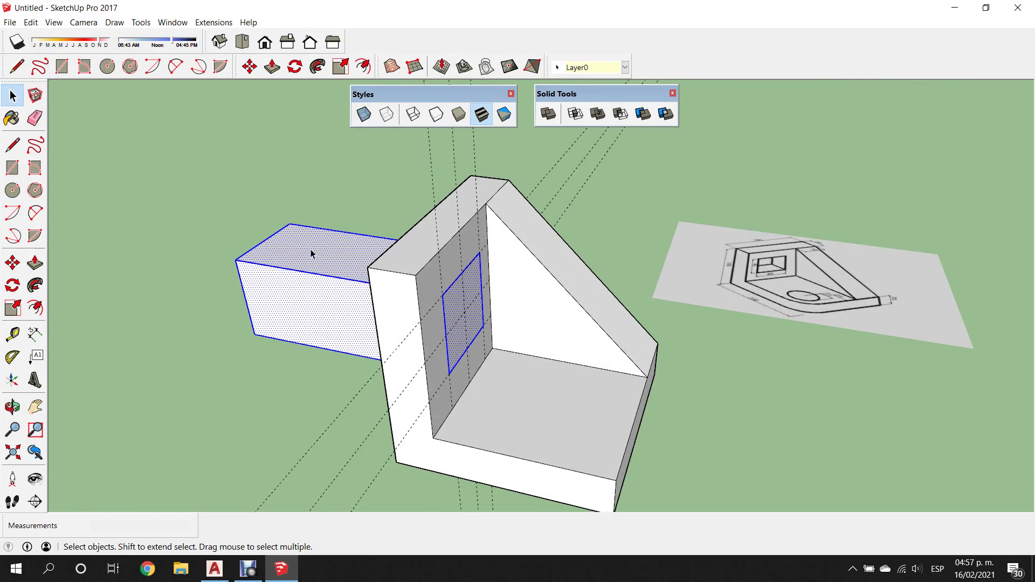
pyautogui.rightClick(311, 251)
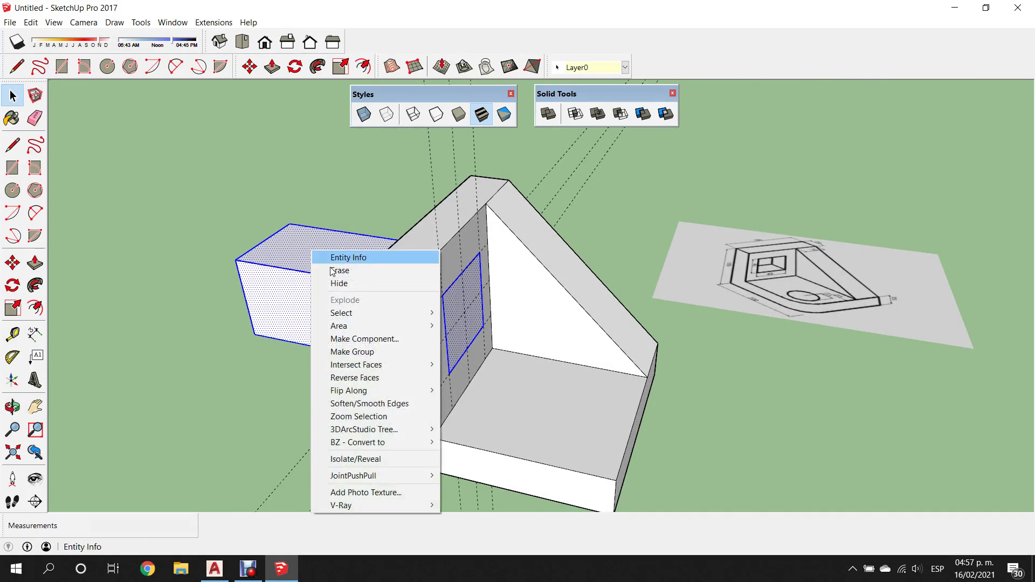
pyautogui.click(351, 352)
pyautogui.click(601, 199)
pyautogui.moveTo(681, 172)
pyautogui.mouseDown(button='middle')
pyautogui.moveTo(566, 177)
pyautogui.moveTo(536, 243)
pyautogui.moveTo(546, 305)
pyautogui.mouseUp(button='middle')
pyautogui.press('space')
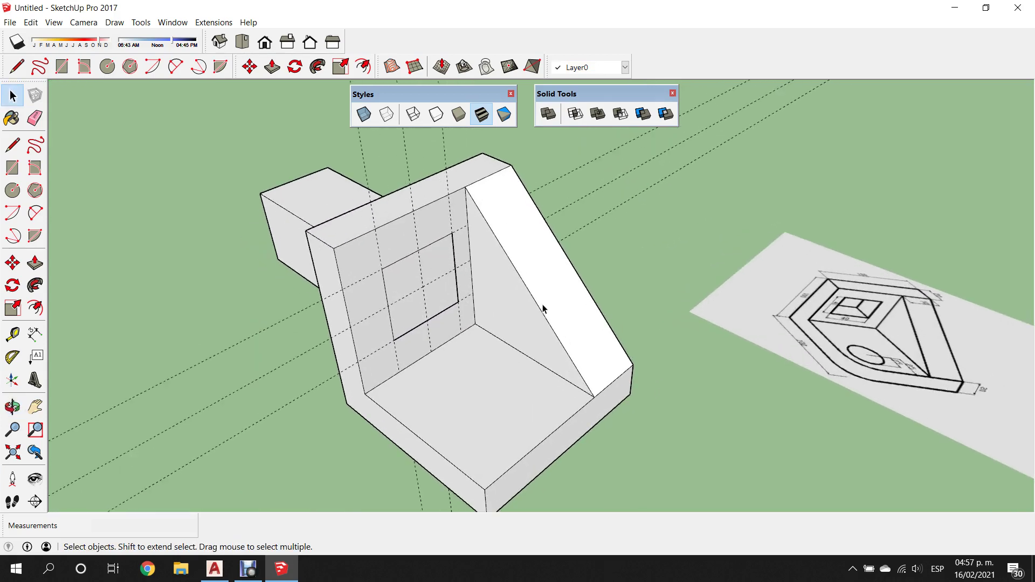
pyautogui.press('o')
pyautogui.moveTo(643, 203)
pyautogui.mouseDown()
pyautogui.moveTo(591, 188)
pyautogui.moveTo(609, 172)
pyautogui.mouseUp()
pyautogui.press('space')
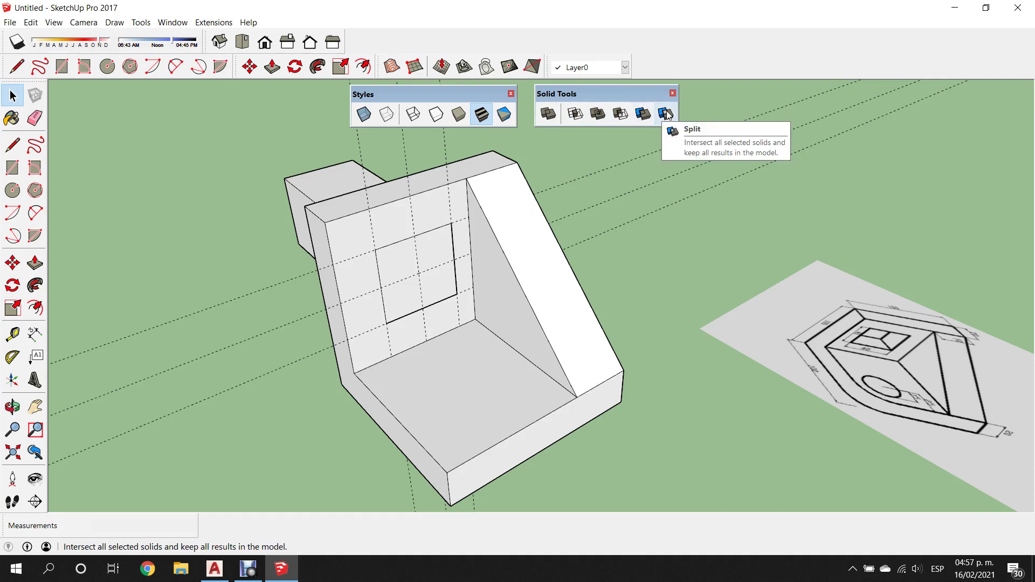
# Try Solid Tools Split on the box and wall, delete the leftovers, then undo
pyautogui.click(666, 114)
pyautogui.click(421, 212)
pyautogui.click(354, 199)
pyautogui.click(12, 96)
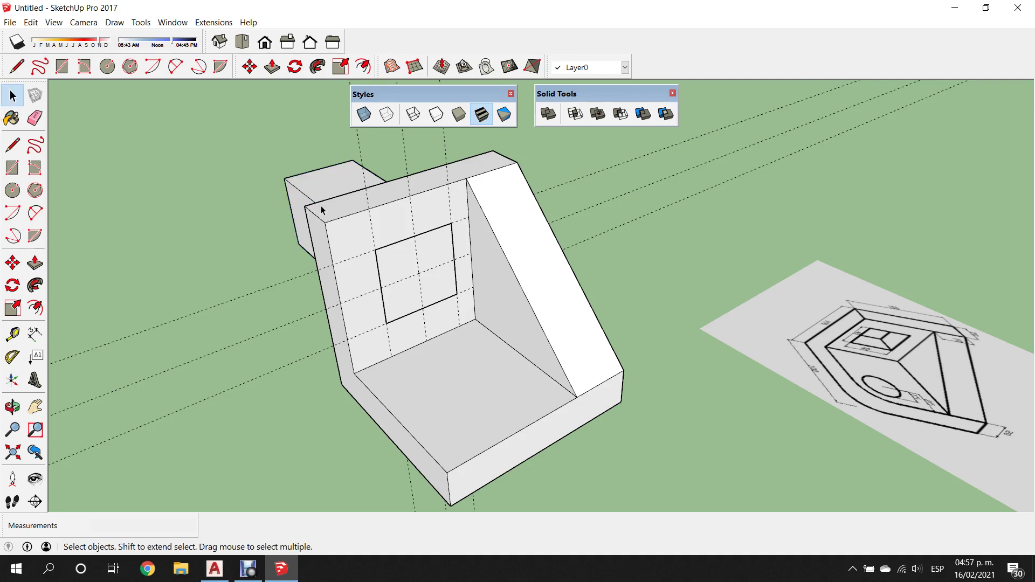
pyautogui.press('Delete')
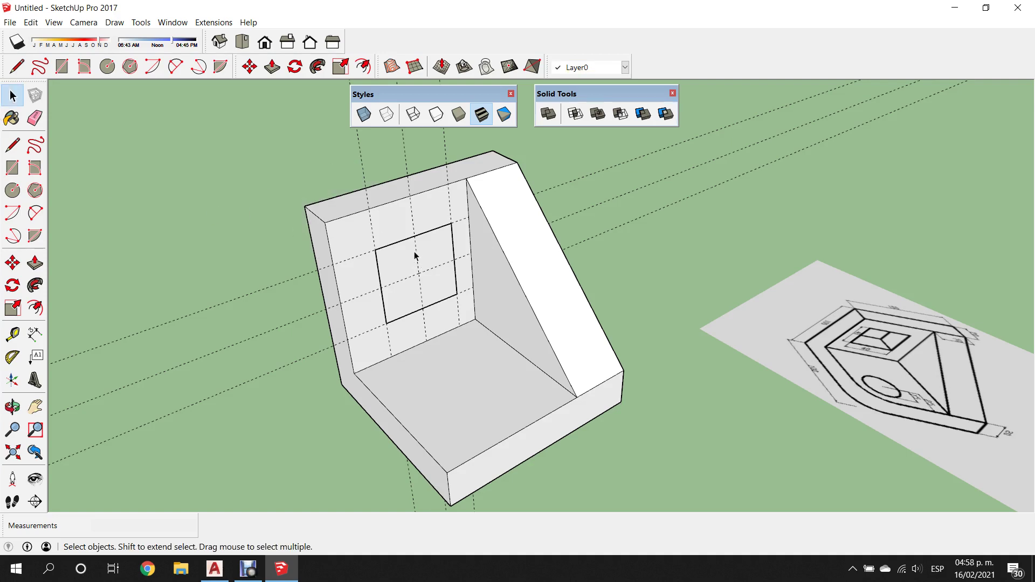
pyautogui.press('Delete')
pyautogui.moveTo(403, 252)
pyautogui.mouseDown(button='middle')
pyautogui.moveTo(377, 277)
pyautogui.moveTo(434, 204)
pyautogui.moveTo(484, 191)
pyautogui.moveTo(746, 194)
pyautogui.moveTo(448, 287)
pyautogui.mouseUp(button='middle')
pyautogui.press('z')
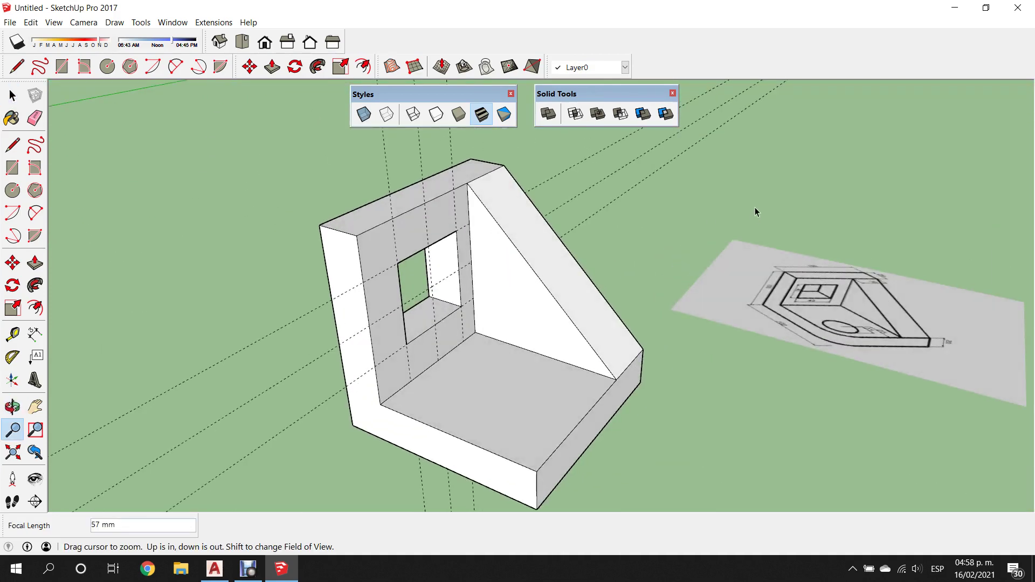
pyautogui.hotkey('ctrl', 'z')
pyautogui.hotkey('ctrl', 'z')
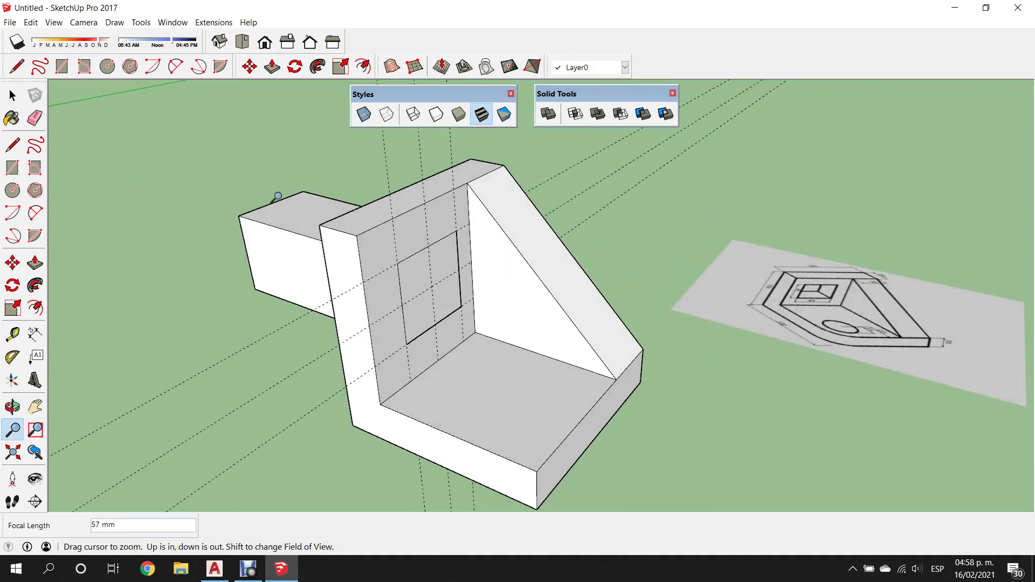
pyautogui.click(12, 96)
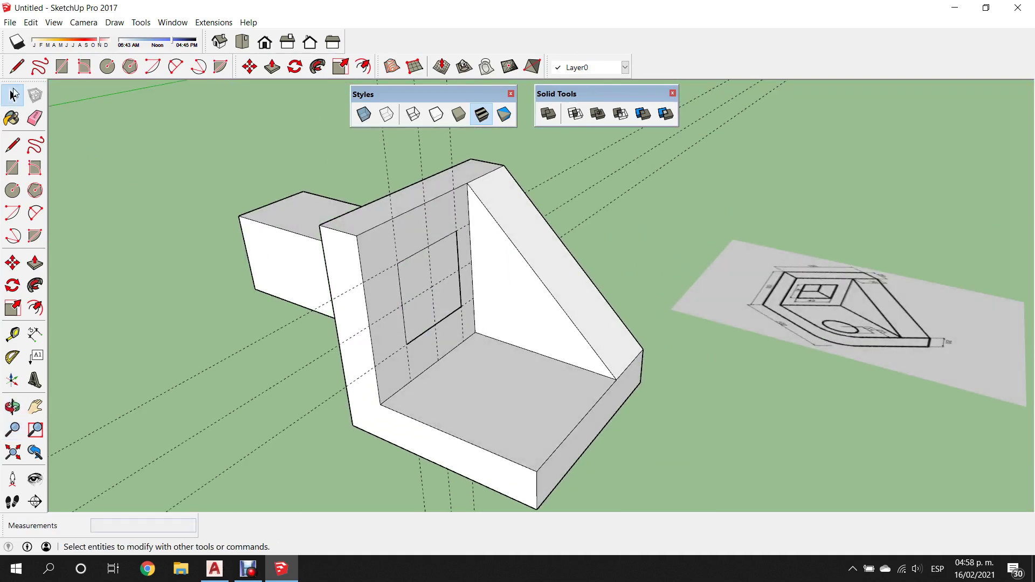
# Try trimming the wall with the box, delete the leftover box, then undo
pyautogui.click(644, 114)
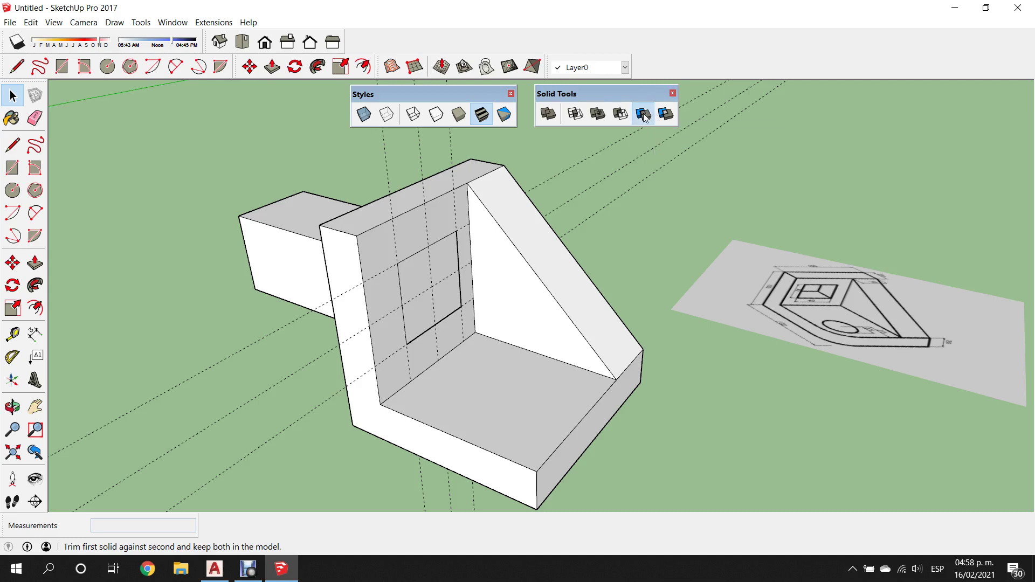
pyautogui.click(435, 195)
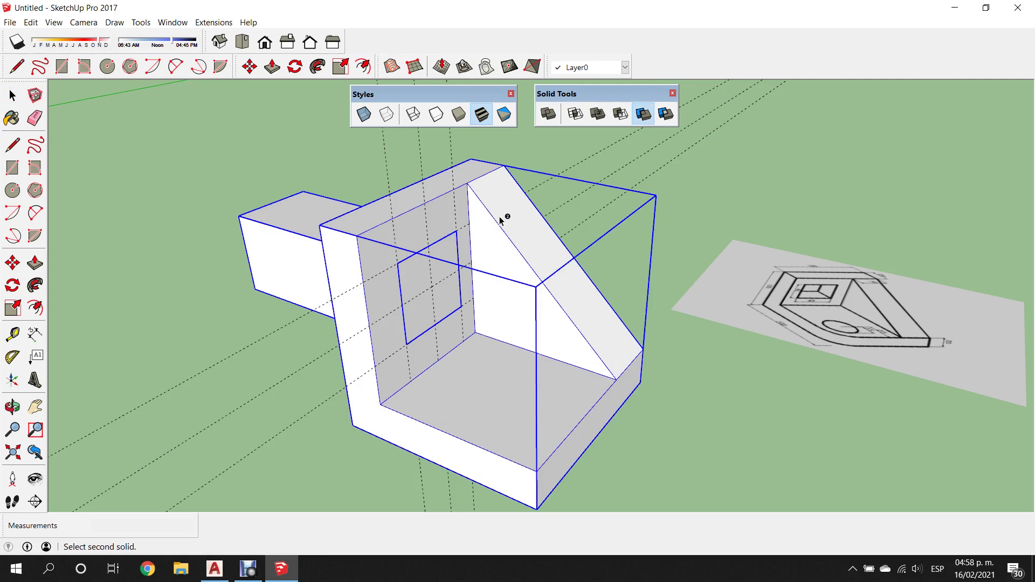
pyautogui.press('space')
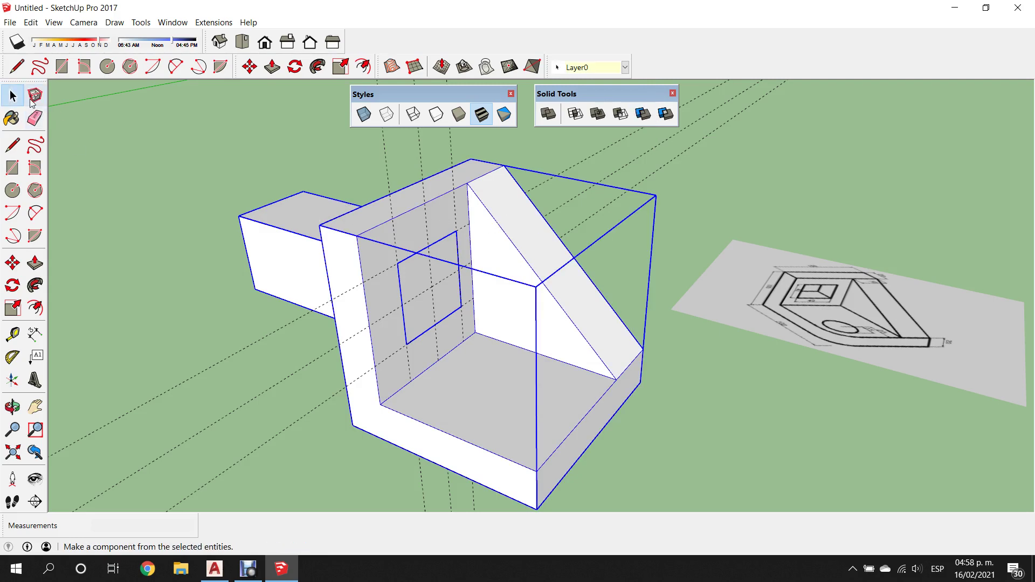
pyautogui.click(104, 129)
pyautogui.press('Delete')
pyautogui.moveTo(289, 231)
pyautogui.mouseDown(button='middle')
pyautogui.moveTo(439, 370)
pyautogui.moveTo(393, 296)
pyautogui.moveTo(239, 265)
pyautogui.moveTo(481, 393)
pyautogui.moveTo(330, 204)
pyautogui.mouseUp(button='middle')
pyautogui.scroll(2, 416, 359)
pyautogui.moveTo(529, 352)
pyautogui.mouseDown(button='middle')
pyautogui.moveTo(448, 277)
pyautogui.moveTo(578, 270)
pyautogui.moveTo(663, 199)
pyautogui.moveTo(652, 216)
pyautogui.mouseUp(button='middle')
pyautogui.hotkey('ctrl', 'z')
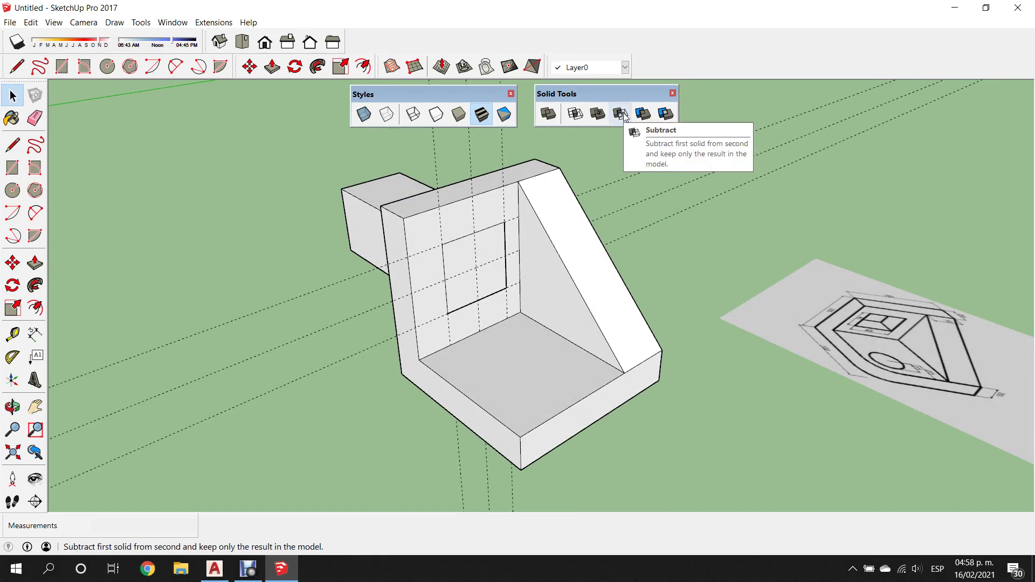
# Subtract the box from the upright wall and orbit to inspect the square window
pyautogui.click(621, 115)
pyautogui.click(516, 184)
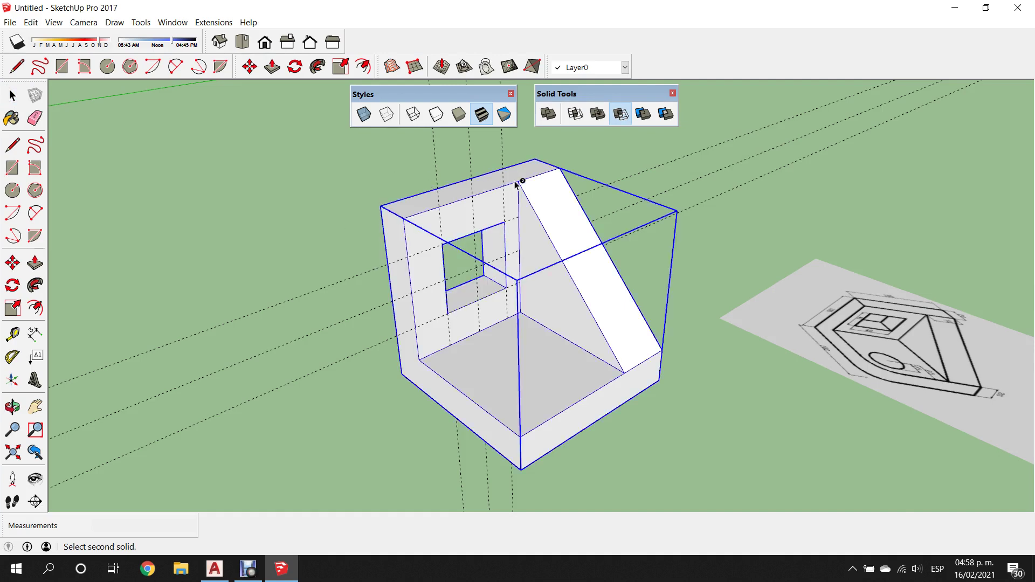
pyautogui.click(11, 96)
pyautogui.moveTo(473, 181)
pyautogui.mouseDown(button='middle')
pyautogui.moveTo(699, 283)
pyautogui.moveTo(763, 224)
pyautogui.mouseUp(button='middle')
pyautogui.click(763, 224)
pyautogui.moveTo(332, 370)
pyautogui.mouseDown(button='middle')
pyautogui.moveTo(422, 326)
pyautogui.moveTo(647, 289)
pyautogui.moveTo(604, 234)
pyautogui.moveTo(596, 311)
pyautogui.mouseUp(button='middle')
pyautogui.scroll(3, 862, 423)
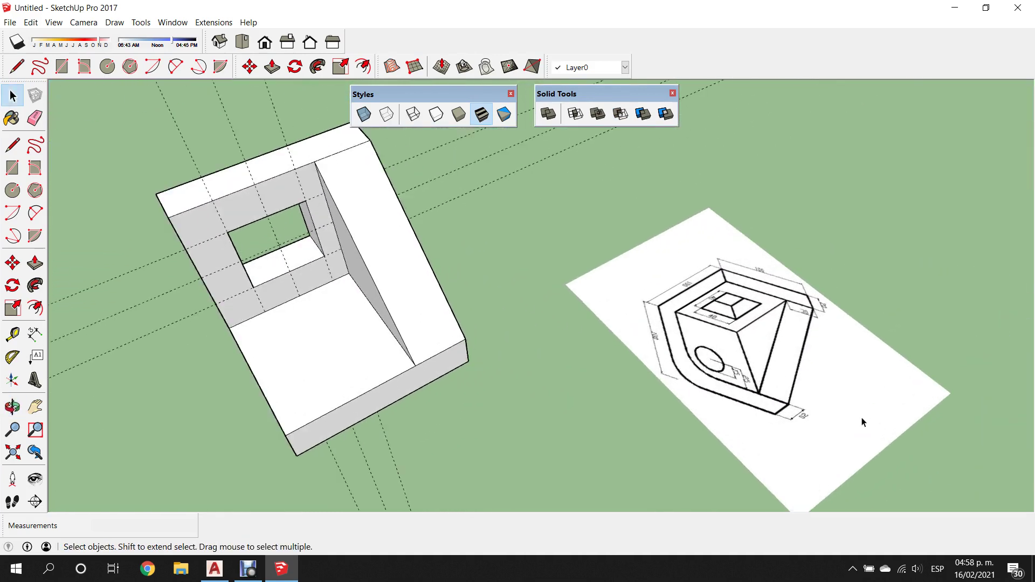
# Check the reference drawing and place a guide 25 in from the base edge
pyautogui.scroll(3, 685, 369)
pyautogui.scroll(2, 680, 330)
pyautogui.scroll(2, 646, 314)
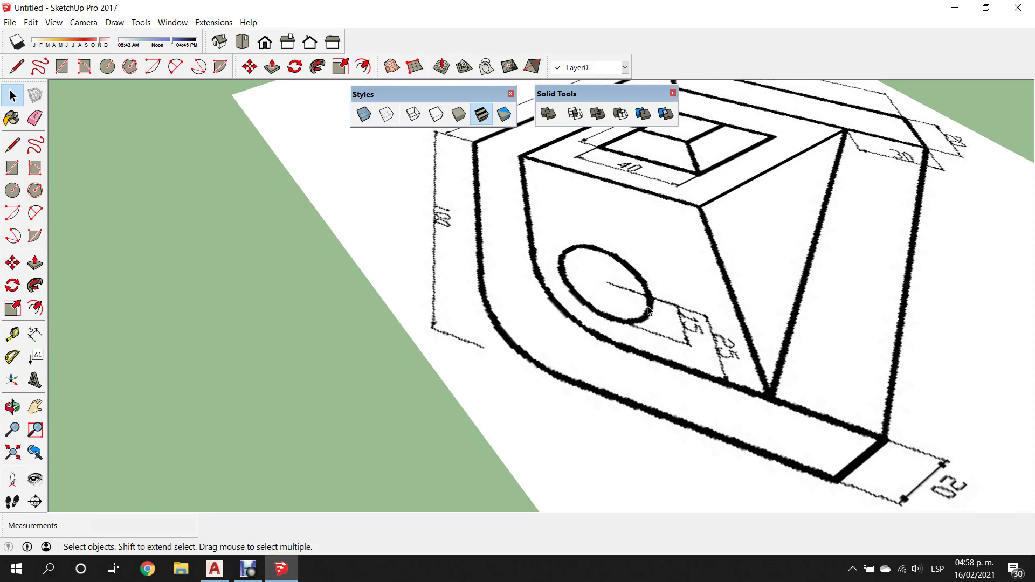
pyautogui.scroll(-5, 680, 312)
pyautogui.scroll(4, 693, 327)
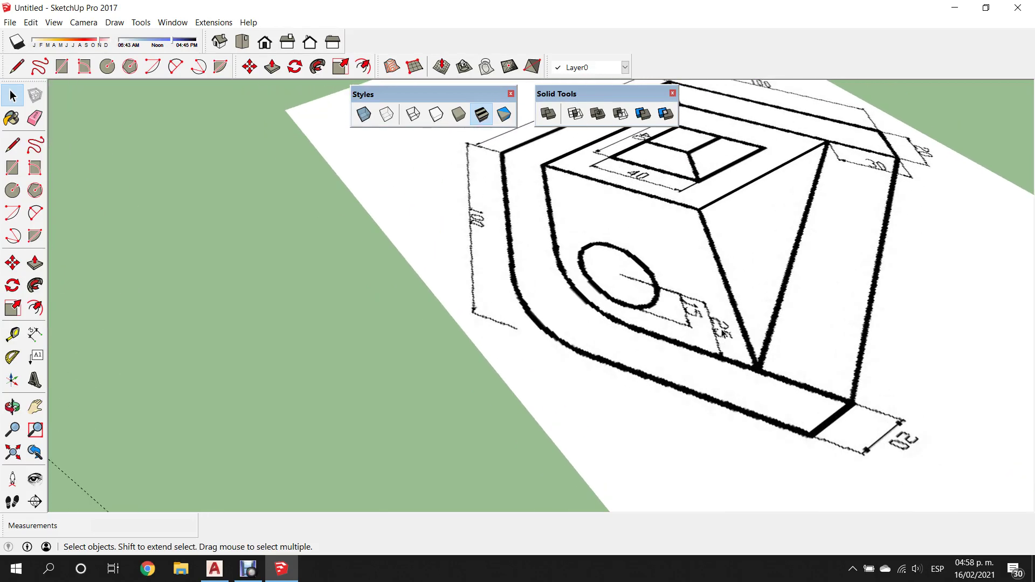
pyautogui.scroll(-4, 723, 321)
pyautogui.scroll(-2, 490, 337)
pyautogui.scroll(-1, 483, 345)
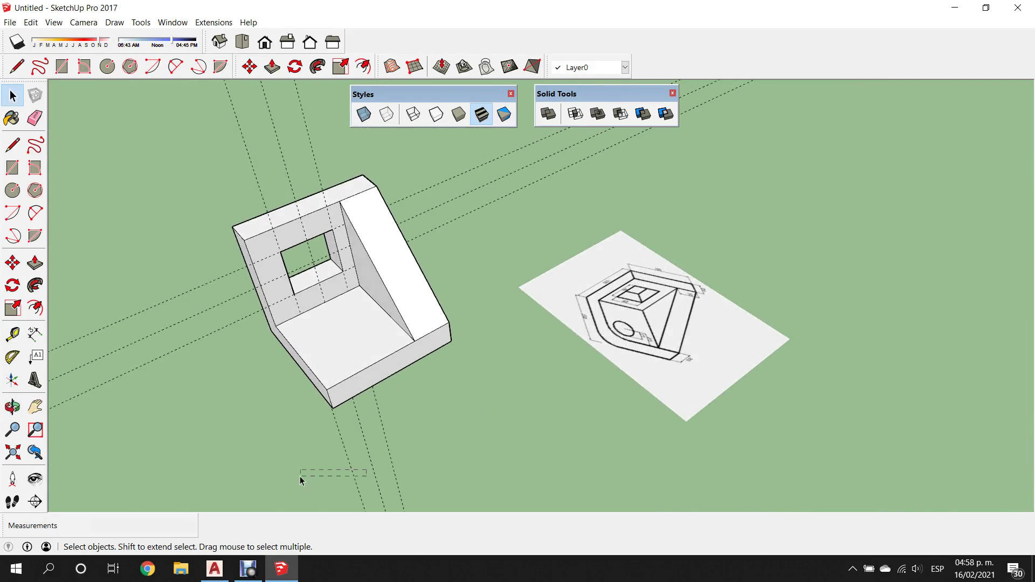
pyautogui.scroll(-2, 503, 287)
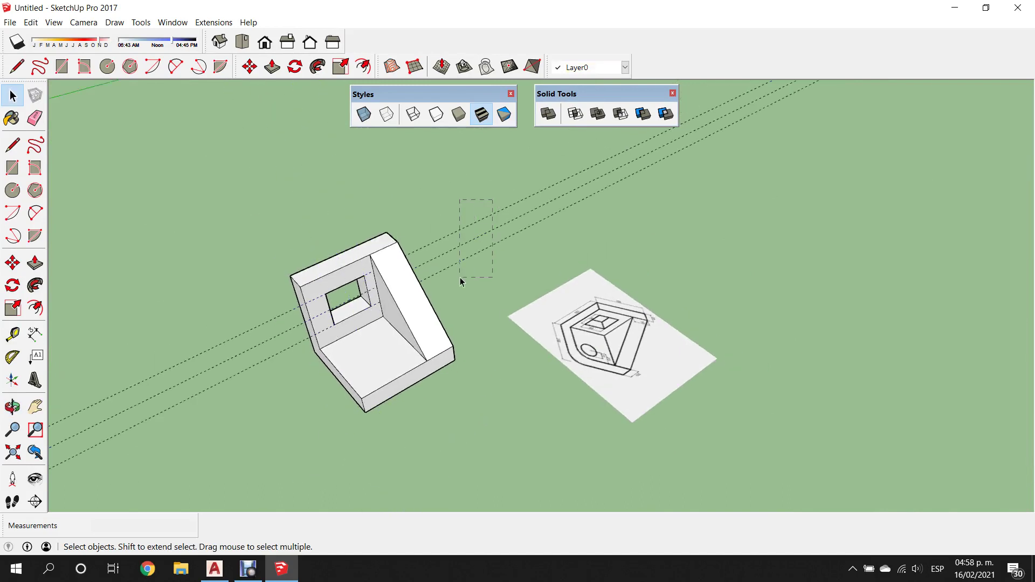
pyautogui.scroll(2, 354, 465)
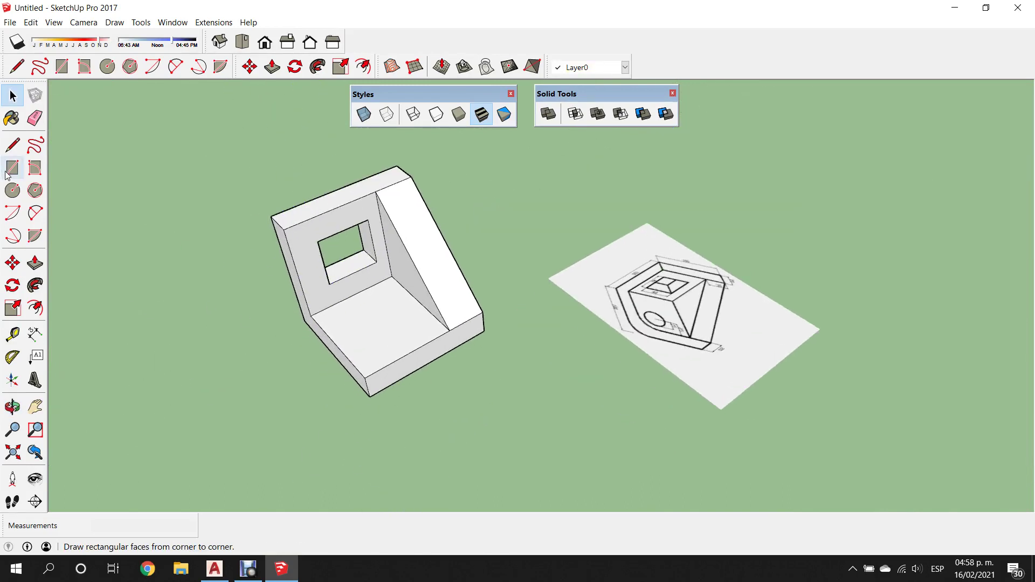
pyautogui.click(13, 334)
pyautogui.scroll(3, 465, 347)
pyautogui.scroll(1, 464, 348)
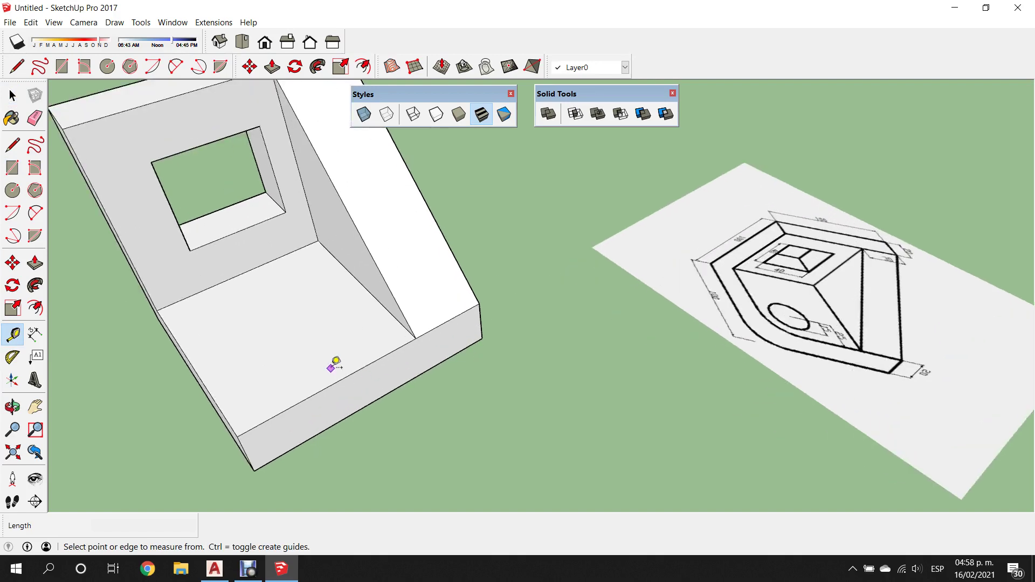
pyautogui.click(333, 384)
pyautogui.write('25')
pyautogui.press('Return')
# Add a guide point at the guide intersection marking the hole centre
pyautogui.scroll(1, 529, 254)
pyautogui.scroll(-1, 234, 395)
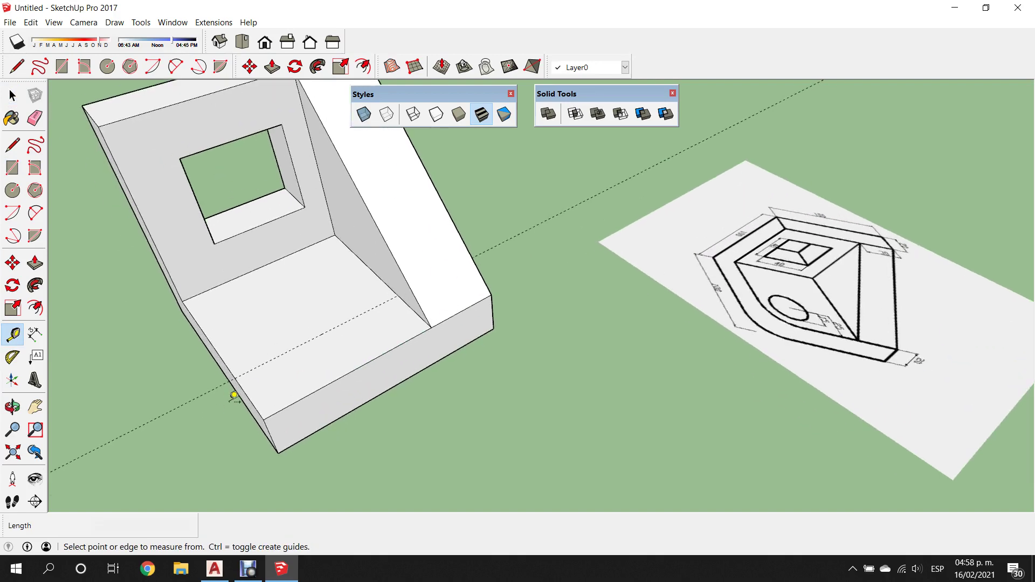
pyautogui.click(244, 389)
pyautogui.click(299, 367)
pyautogui.moveTo(299, 367)
pyautogui.mouseDown(button='middle')
pyautogui.moveTo(377, 324)
pyautogui.moveTo(354, 289)
pyautogui.moveTo(381, 379)
pyautogui.moveTo(478, 347)
pyautogui.mouseUp(button='middle')
pyautogui.click(13, 190)
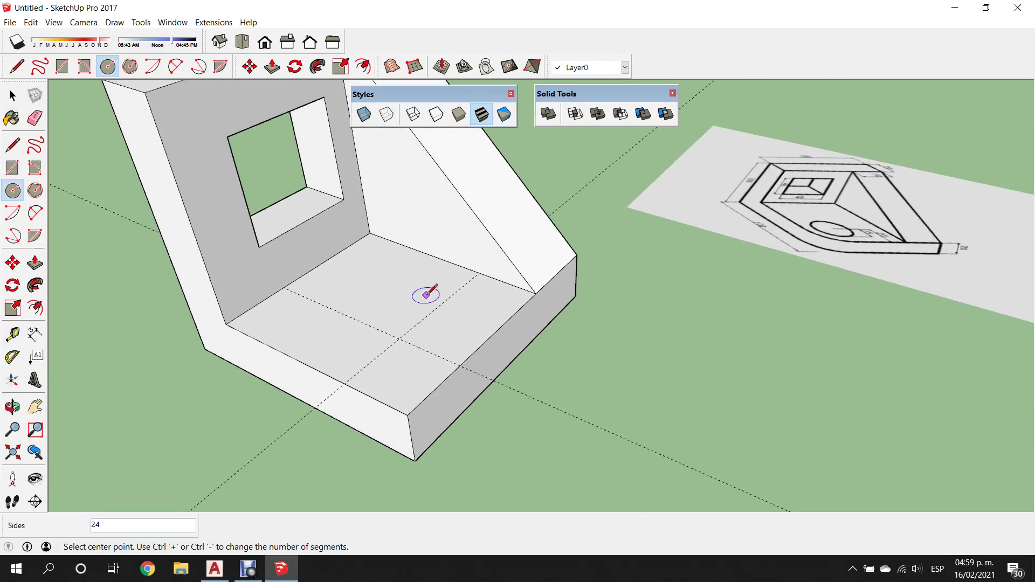
# Draw a radius-15 circle at the guide point and extrude it down below the base
pyautogui.click(399, 338)
pyautogui.write('15')
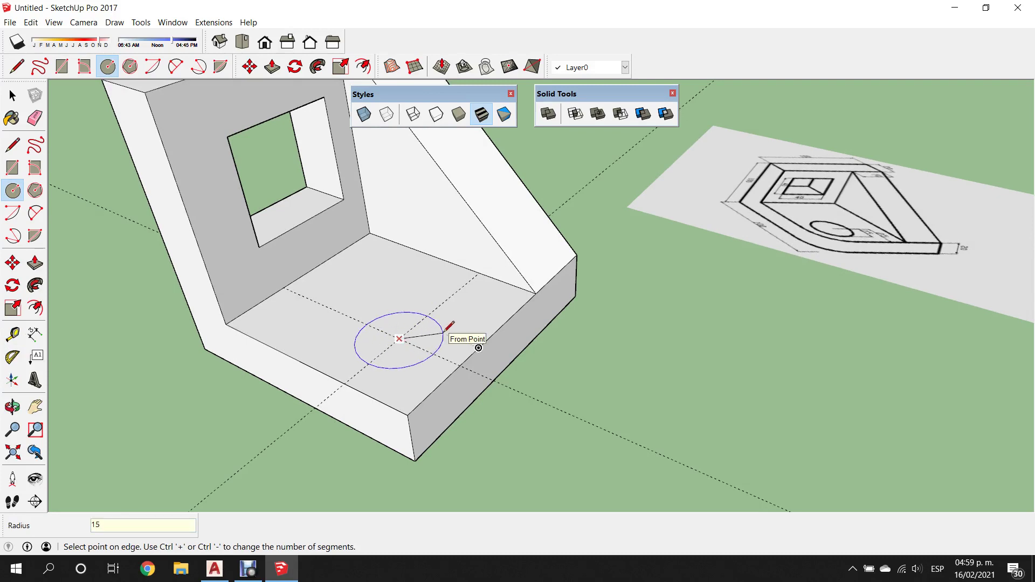
pyautogui.press('Return')
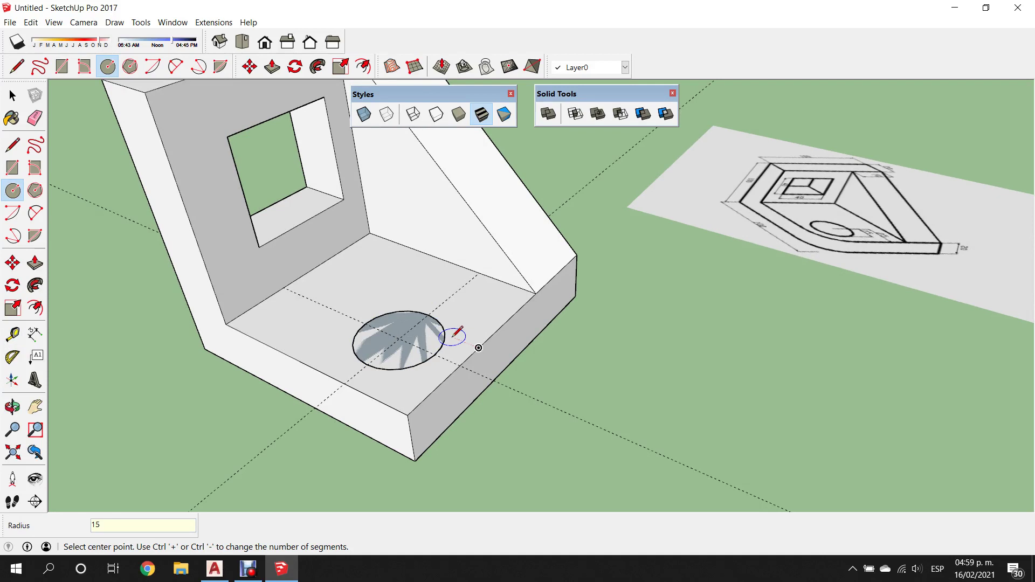
pyautogui.press('p')
pyautogui.click(429, 337)
pyautogui.scroll(-2, 412, 224)
pyautogui.scroll(-3, 412, 194)
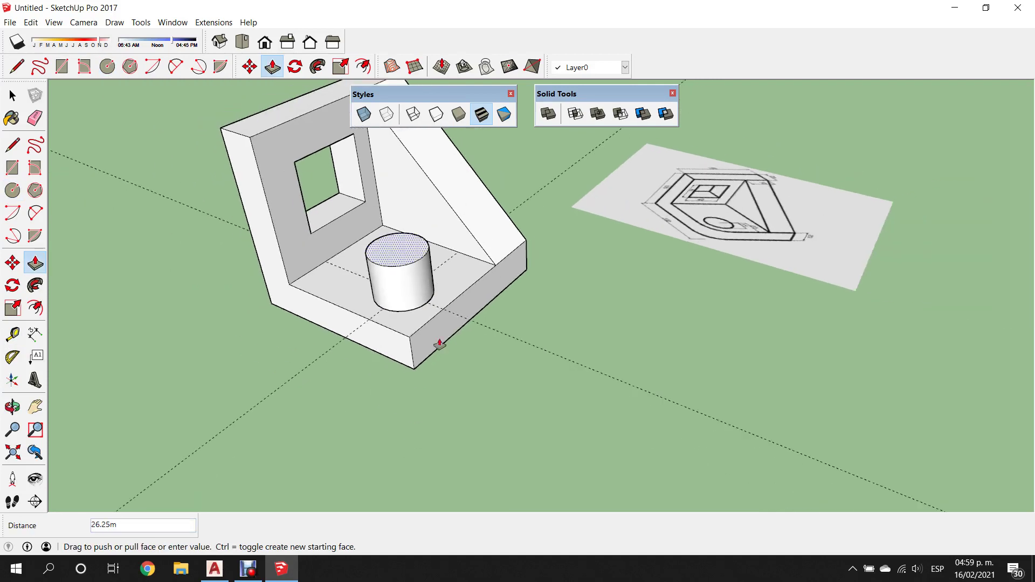
pyautogui.click(459, 403)
# Select the whole cylinder and make it a group
pyautogui.press('space')
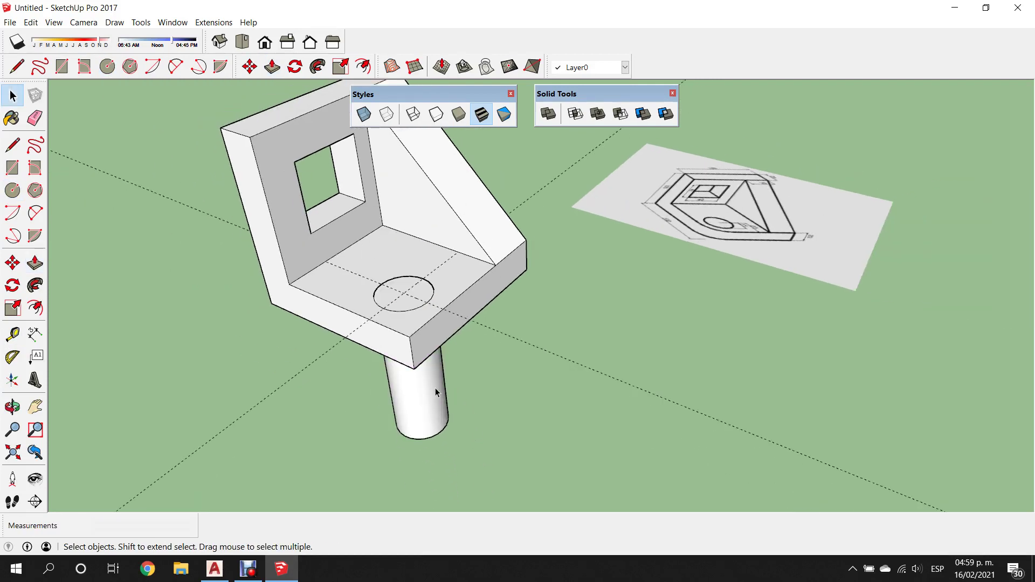
pyautogui.doubleClick(422, 390)
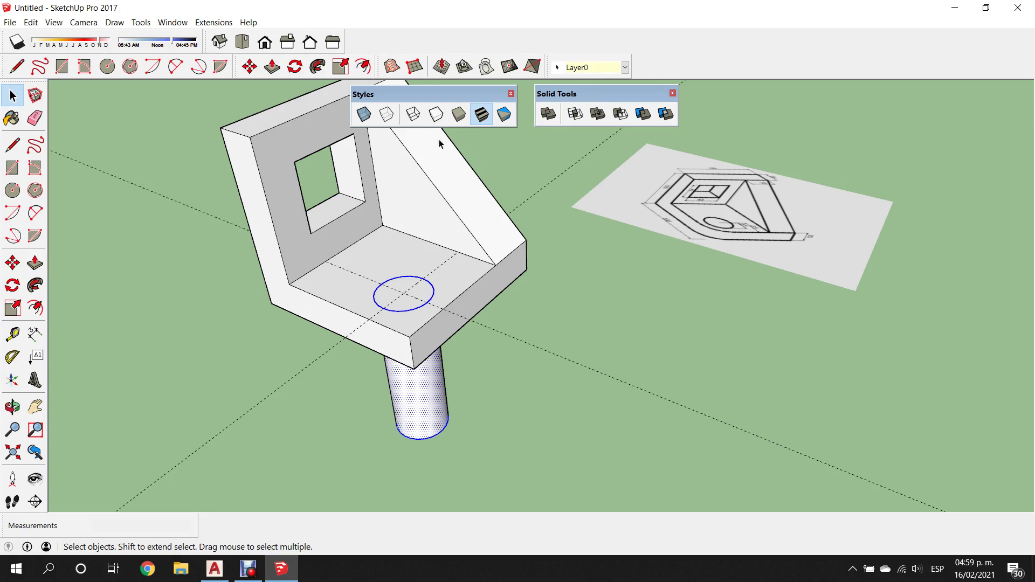
pyautogui.rightClick(429, 387)
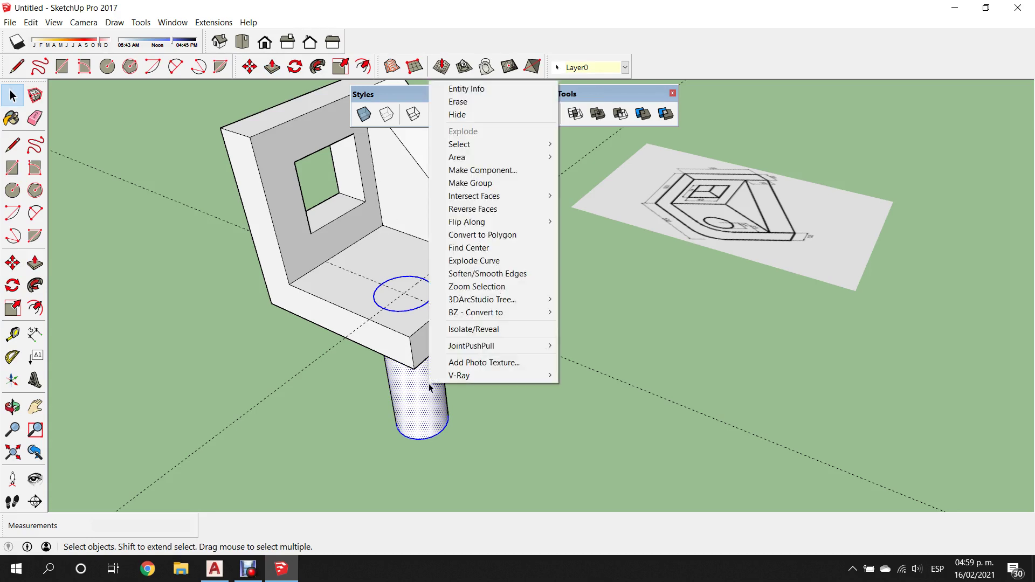
pyautogui.click(489, 184)
pyautogui.click(609, 282)
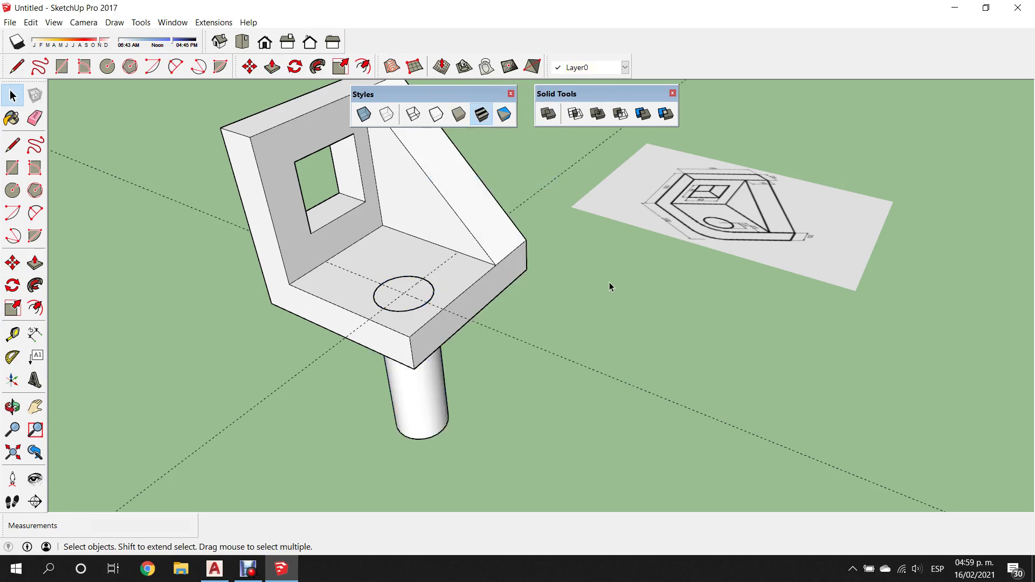
# Start a Subtract on the cylinder, then cancel it and clear the selection
pyautogui.moveTo(610, 283); pyautogui.dragTo(550, 303, button='middle')
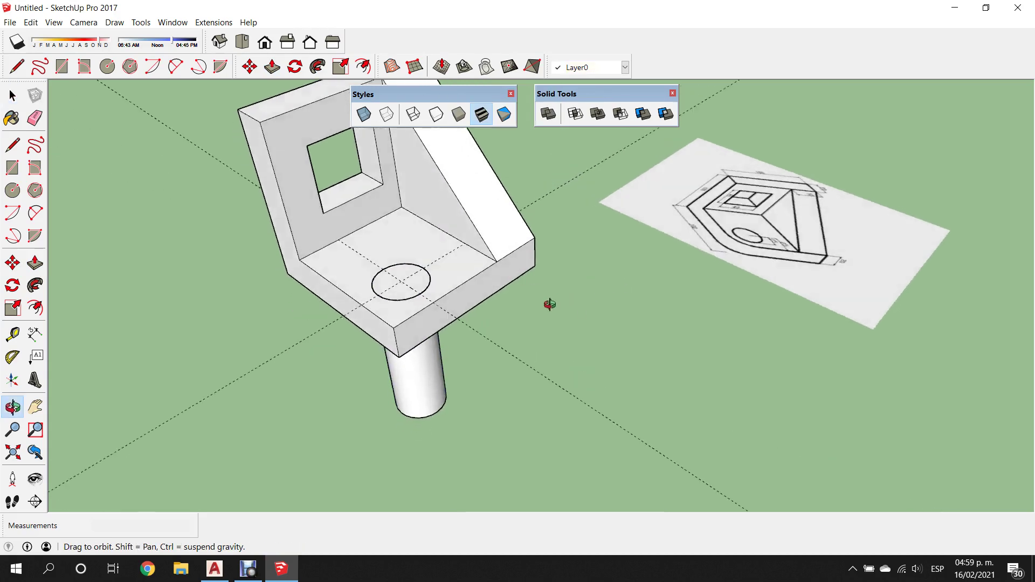
pyautogui.click(620, 114)
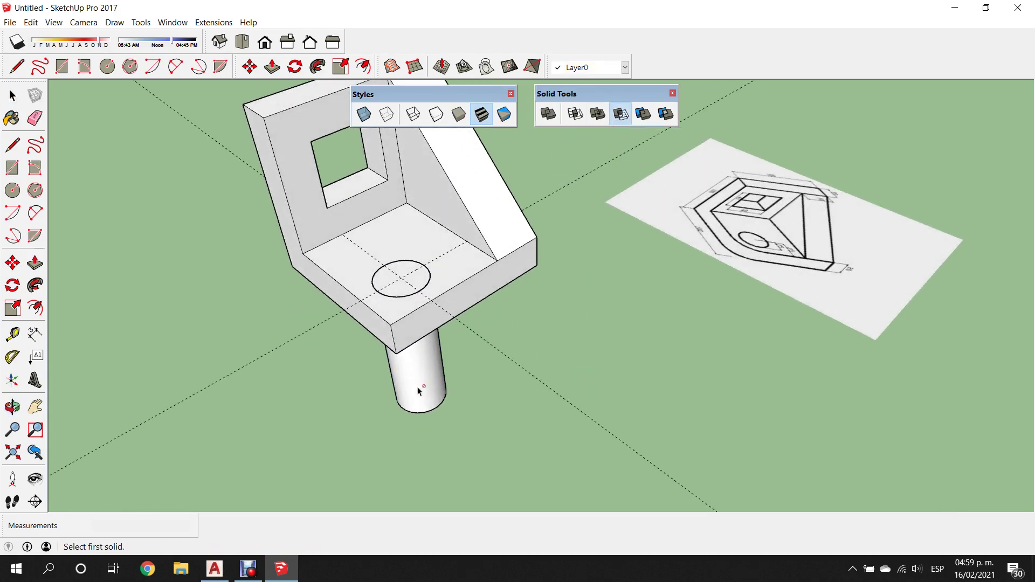
pyautogui.click(12, 94)
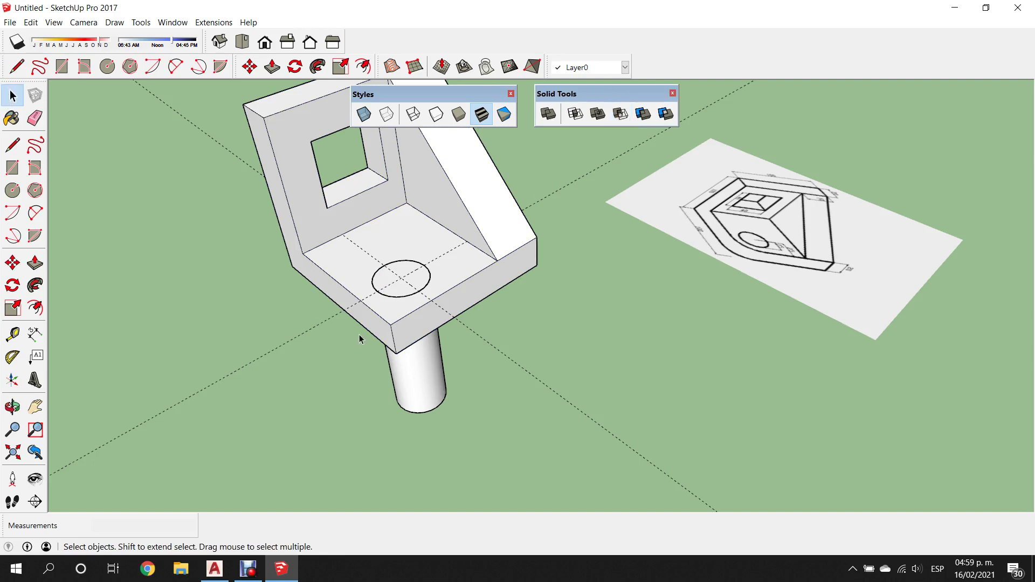
pyautogui.scroll(2, 318, 324)
pyautogui.click(415, 265)
pyautogui.press('Escape')
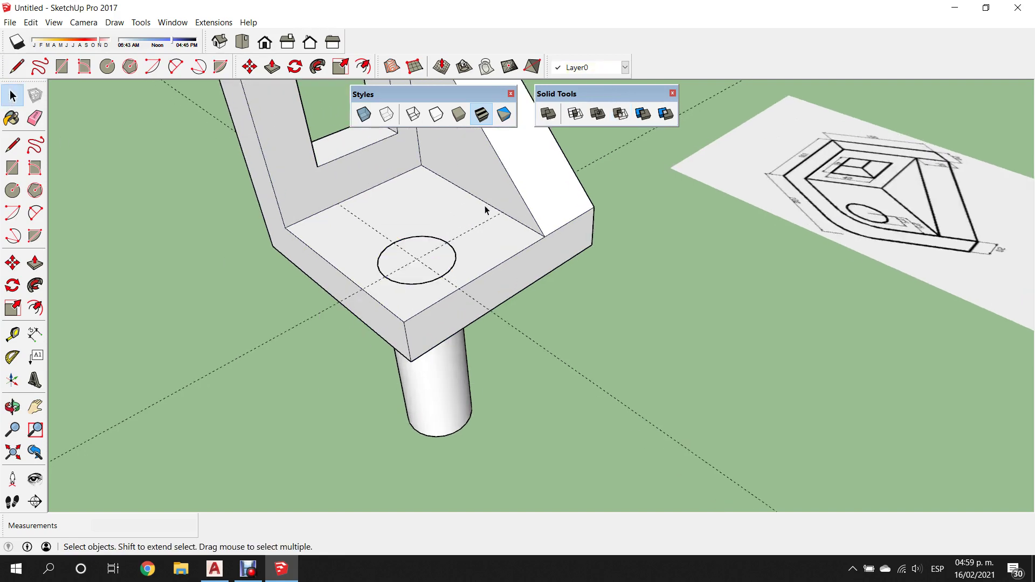
# Move the cylinder group to sit under the circle on the base
pyautogui.click(428, 397)
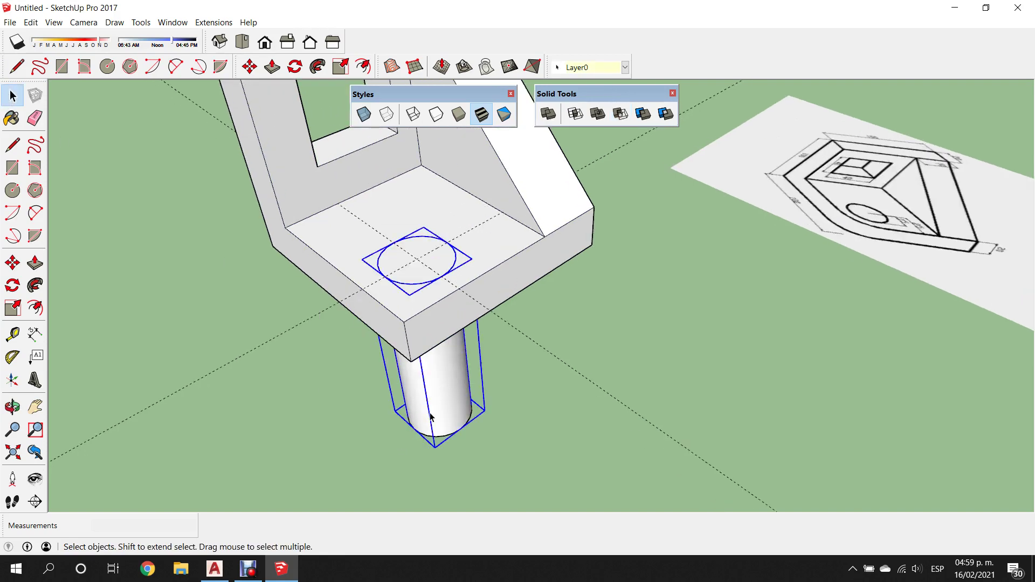
pyautogui.click(651, 297)
pyautogui.click(451, 397)
pyautogui.moveTo(450, 398); pyautogui.dragTo(474, 358, button='middle')
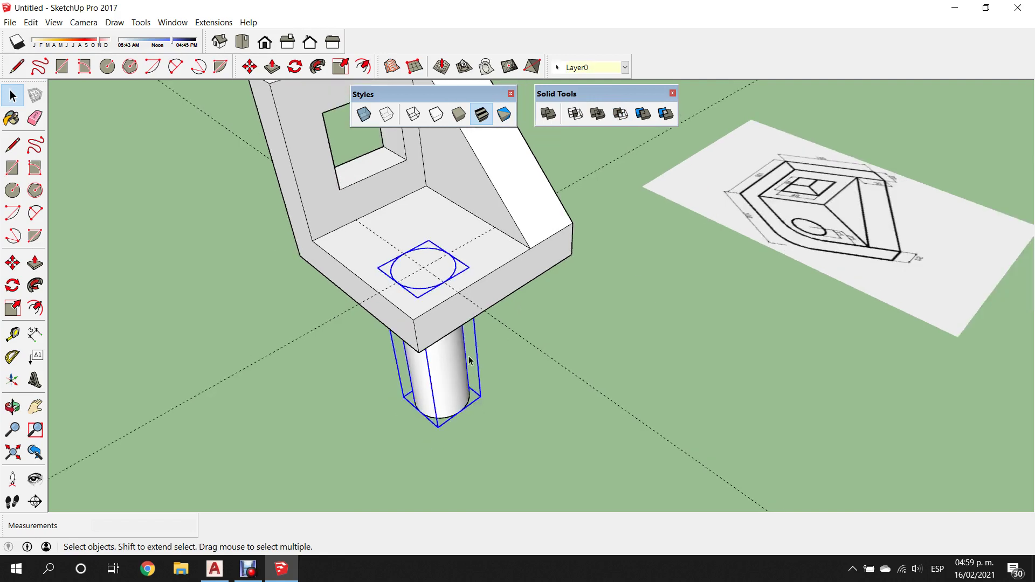
pyautogui.press('m')
pyautogui.click(663, 456)
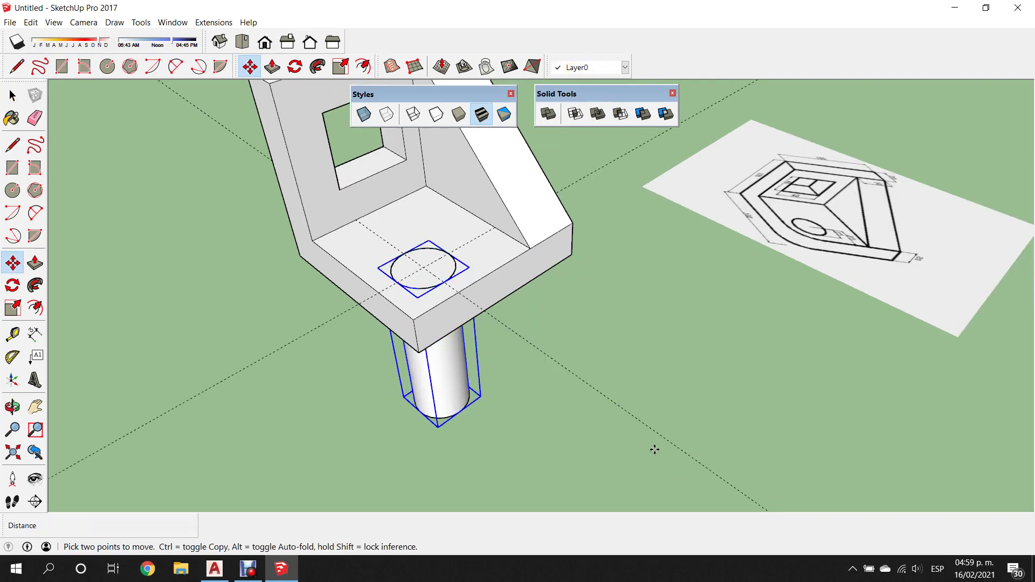
pyautogui.click(13, 96)
# Group the circle face on the base and attempt a Subtract
pyautogui.moveTo(315, 497); pyautogui.dragTo(579, 226)
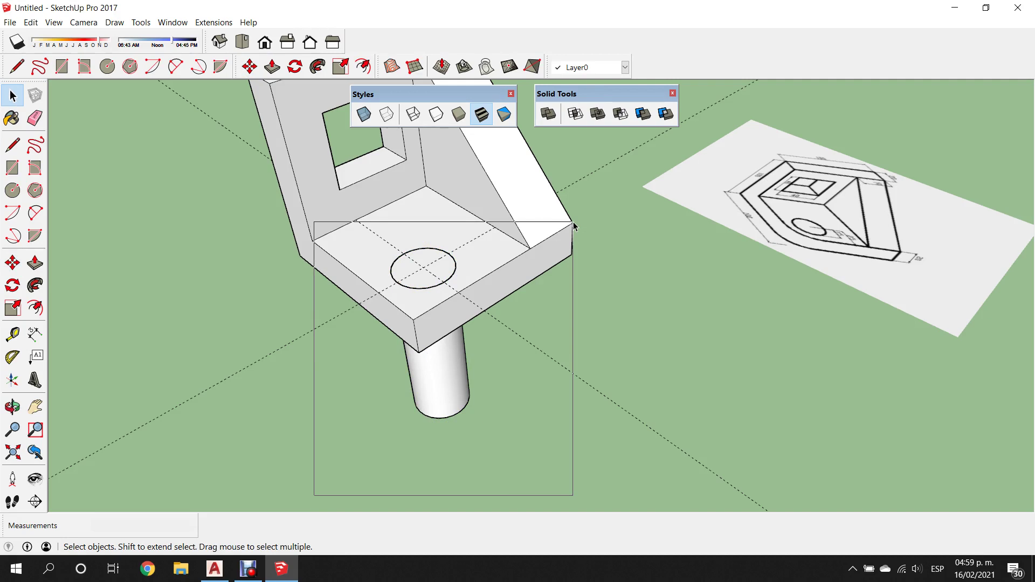
pyautogui.rightClick(432, 377)
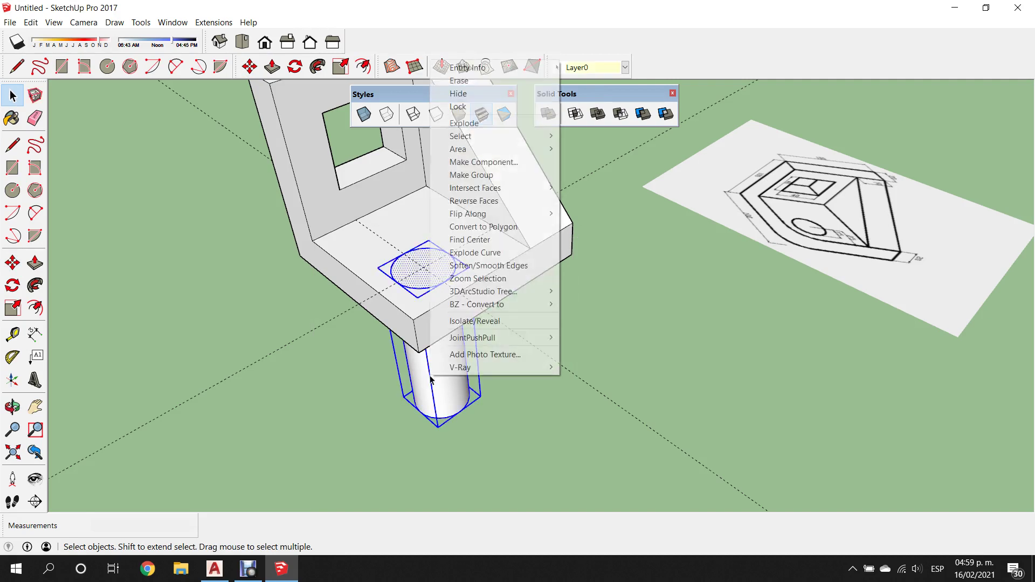
pyautogui.click(491, 175)
pyautogui.click(583, 156)
pyautogui.click(621, 113)
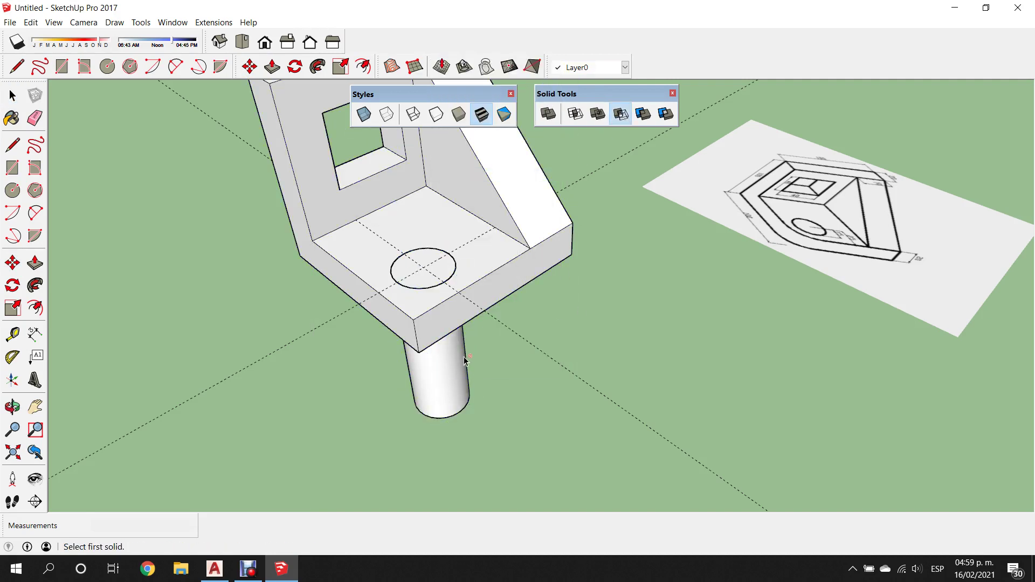
pyautogui.click(13, 95)
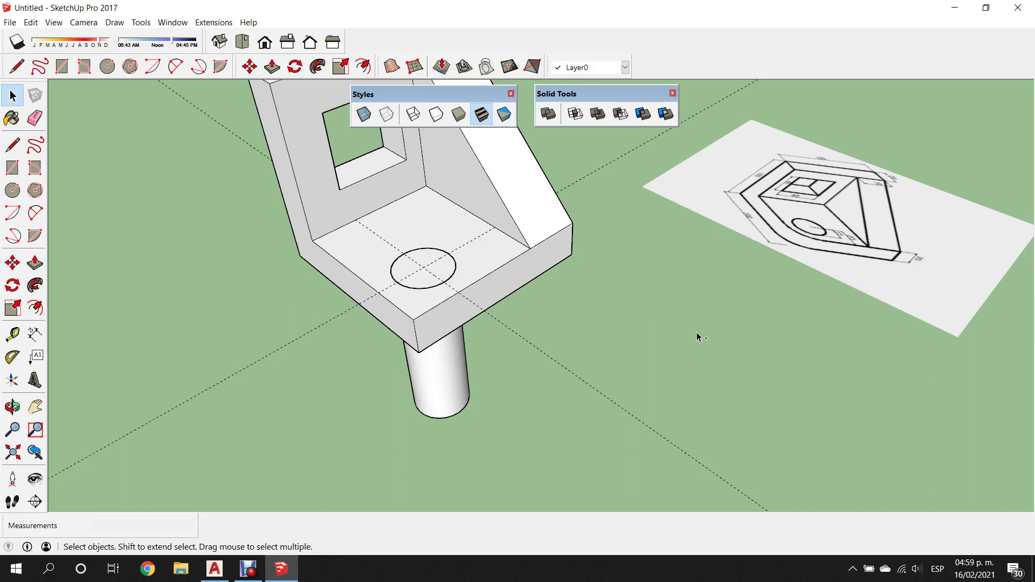
# Delete the cylinder group and the leftover circle from the base
pyautogui.click(426, 392)
pyautogui.press('Delete')
pyautogui.moveTo(307, 455); pyautogui.dragTo(502, 228)
pyautogui.press('Delete')
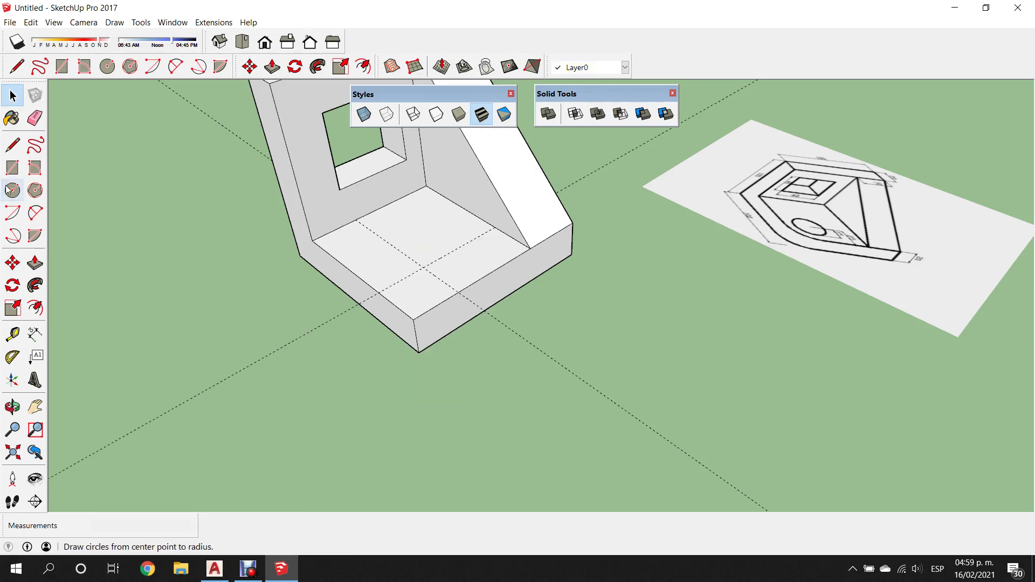
# Draw a radius-15 circle at the guide crossing and pull it down into a cylinder
pyautogui.click(12, 190)
pyautogui.click(424, 267)
pyautogui.write('15')
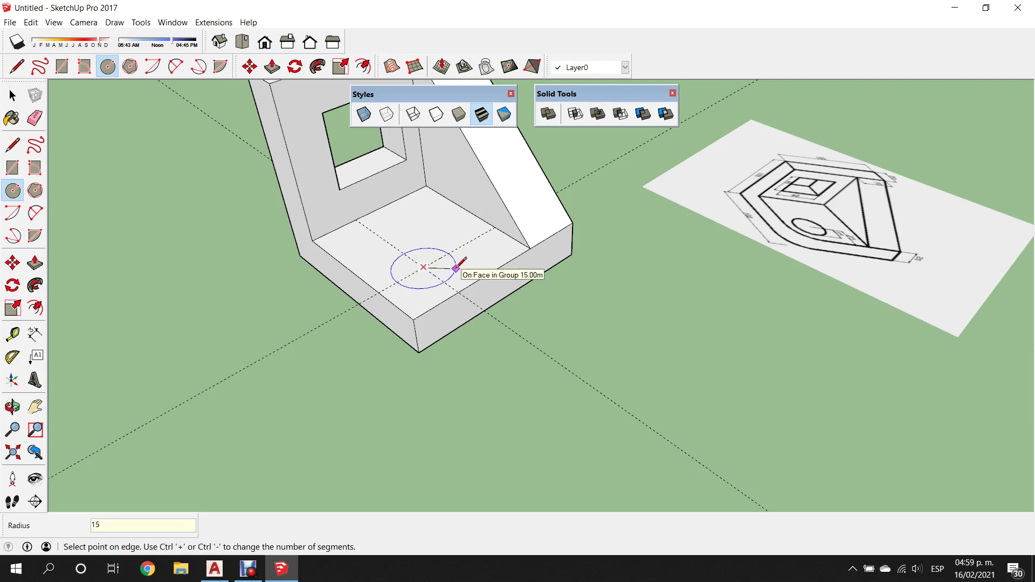
pyautogui.press('Return')
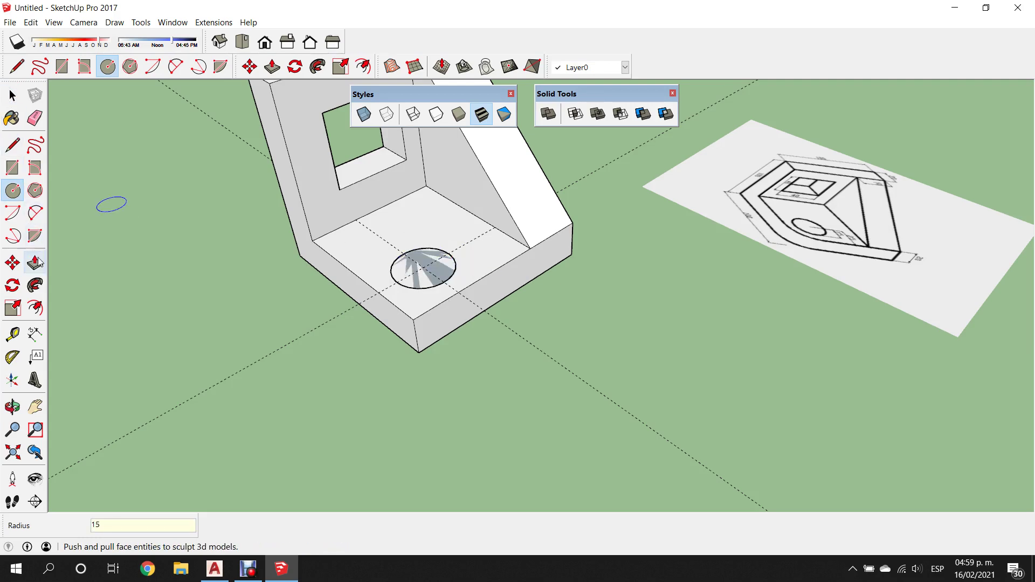
pyautogui.click(38, 261)
pyautogui.click(426, 267)
pyautogui.click(468, 415)
pyautogui.press('space')
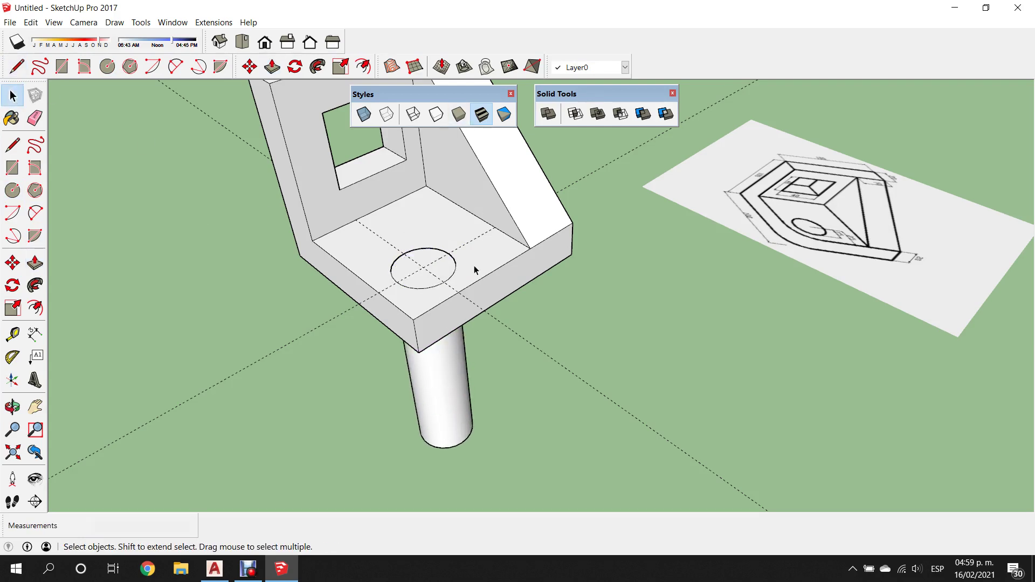
# Group the circle and cylinder together
pyautogui.moveTo(362, 490); pyautogui.dragTo(572, 226)
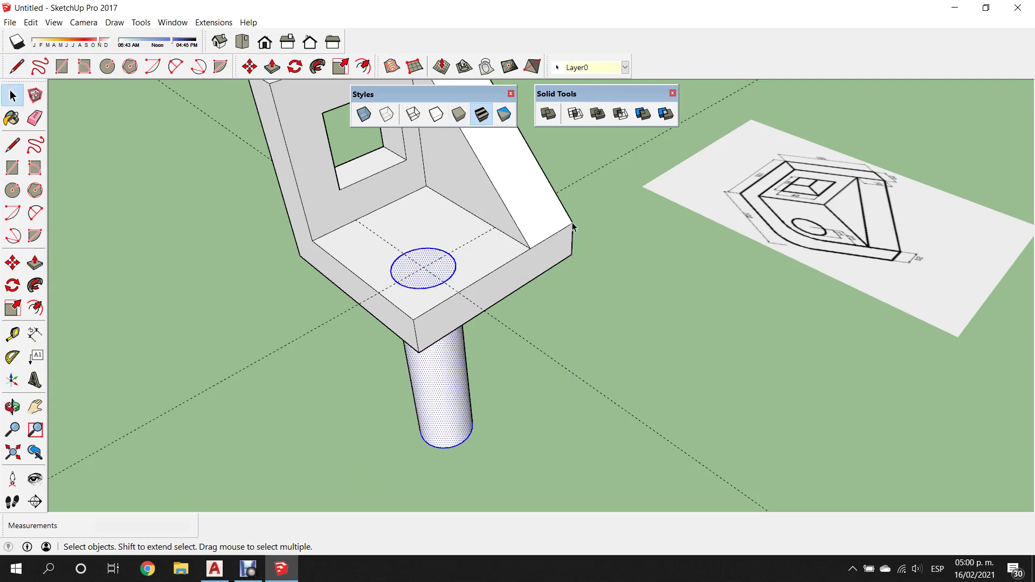
pyautogui.rightClick(438, 370)
pyautogui.click(516, 167)
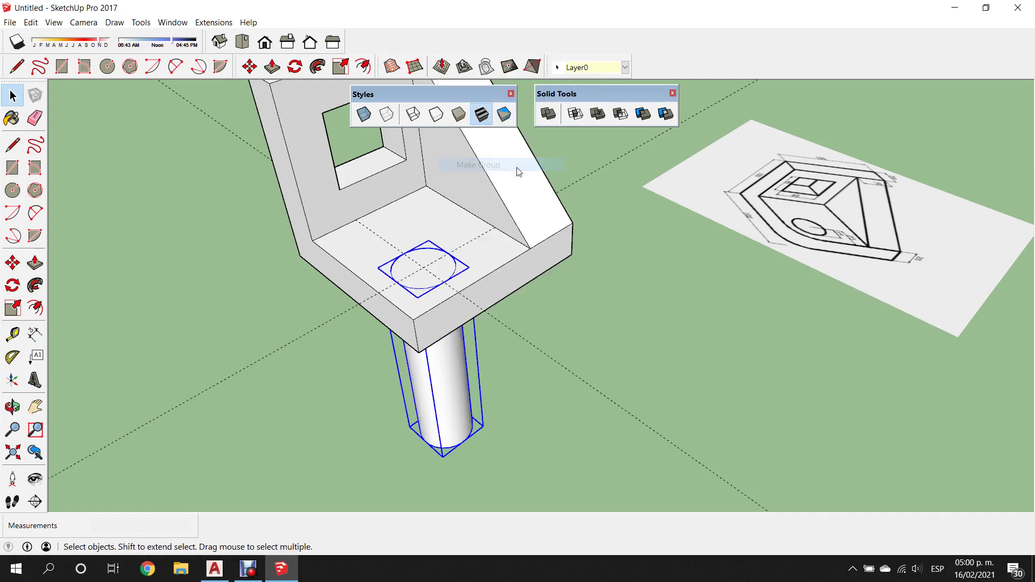
pyautogui.click(578, 297)
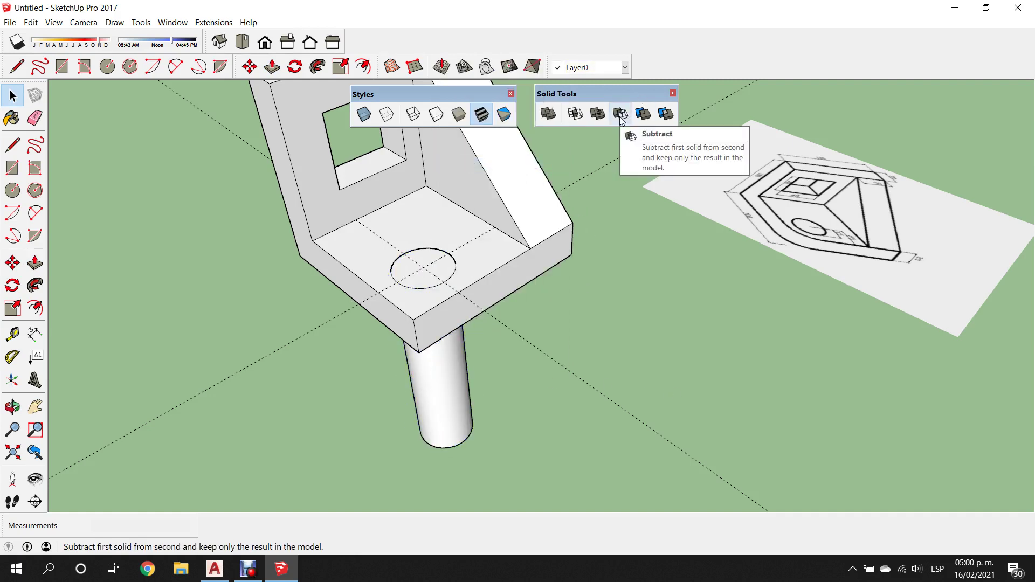
# Subtract the cylinder from the bracket and orbit to inspect the new hole
pyautogui.click(621, 119)
pyautogui.click(441, 380)
pyautogui.click(442, 258)
pyautogui.press('space')
pyautogui.click(565, 293)
pyautogui.moveTo(646, 125); pyautogui.dragTo(628, 200, button='middle')
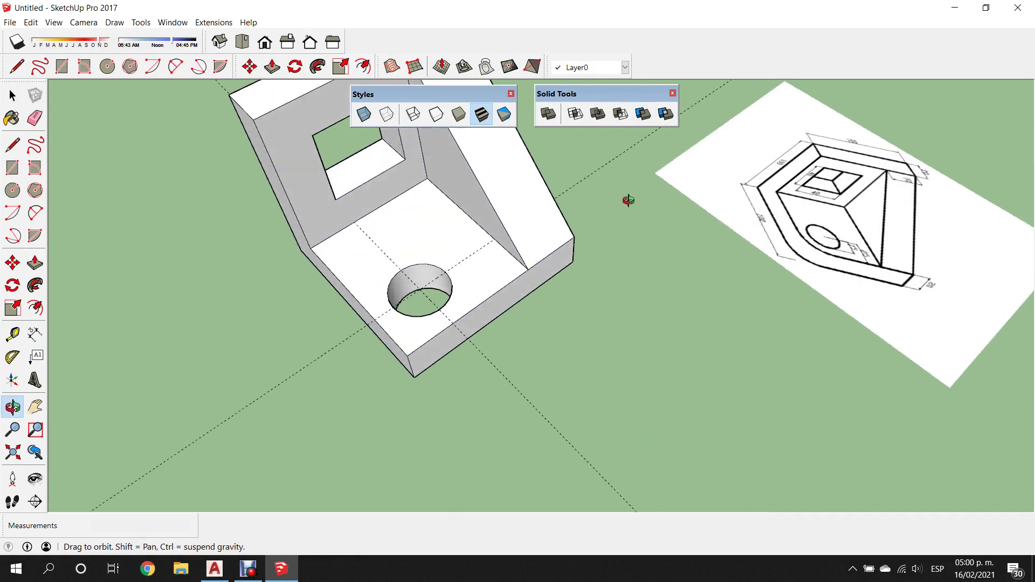
pyautogui.scroll(2, 818, 252)
pyautogui.moveTo(800, 233); pyautogui.dragTo(811, 236, button='middle')
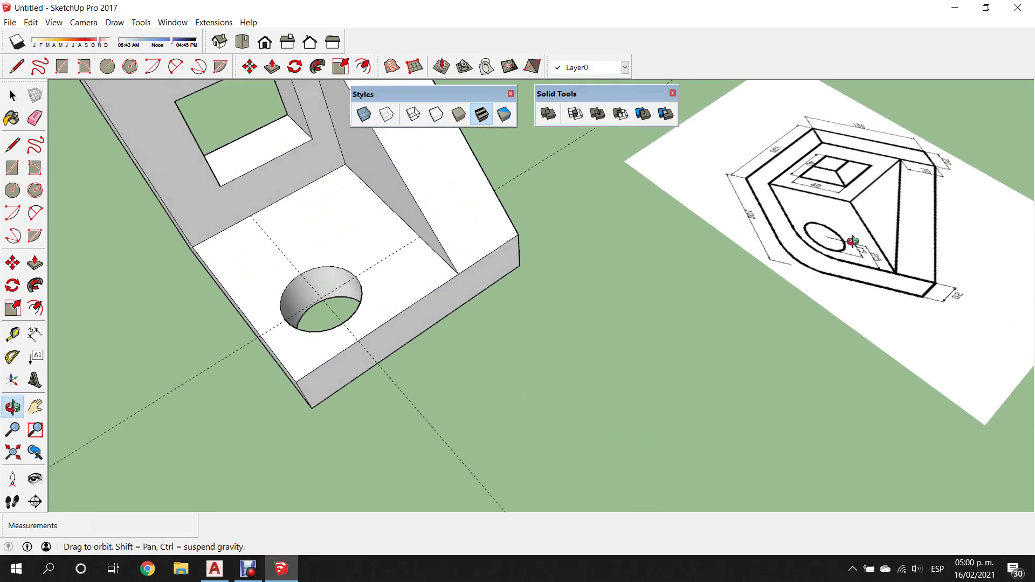
pyautogui.scroll(-1, 735, 215)
pyautogui.scroll(3, 361, 302)
# Zoom toward the base hole and double-click the bracket group to edit it
pyautogui.moveTo(360, 302); pyautogui.dragTo(472, 275, button='middle')
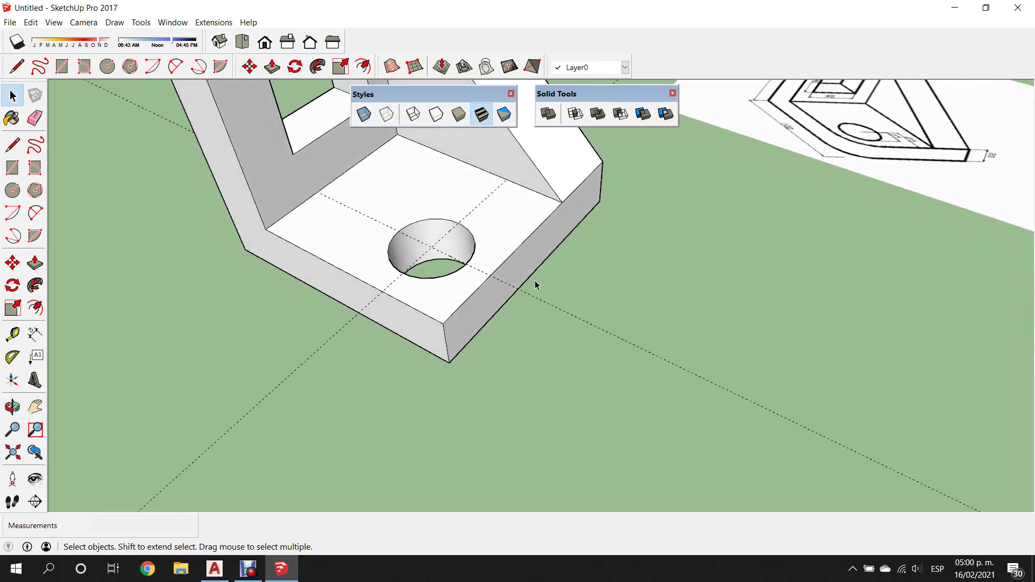
pyautogui.scroll(-2, 536, 284)
pyautogui.scroll(1, 515, 313)
pyautogui.scroll(-2, 553, 334)
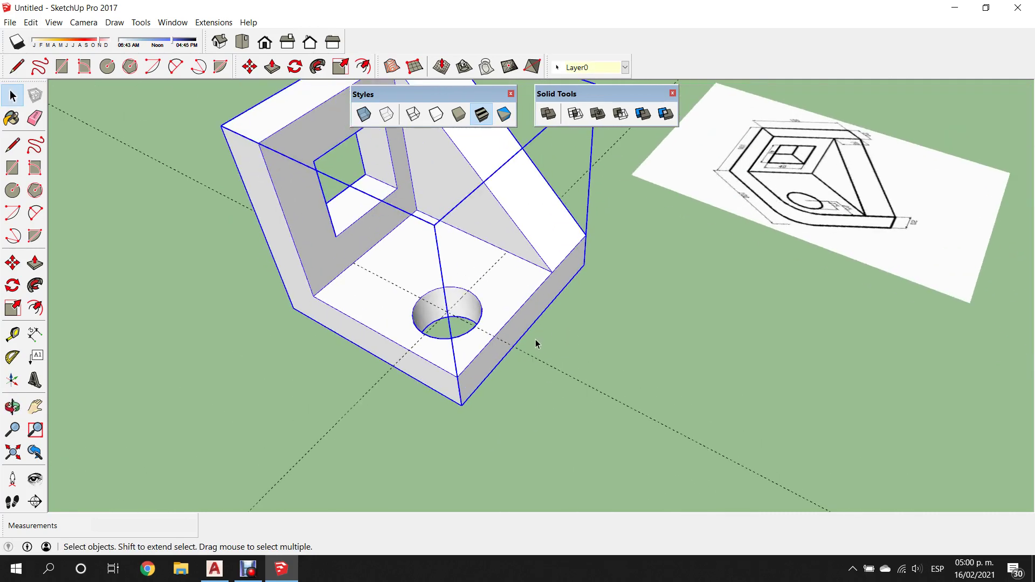
pyautogui.scroll(1, 659, 338)
pyautogui.scroll(-2, 512, 208)
pyautogui.scroll(-1, 369, 423)
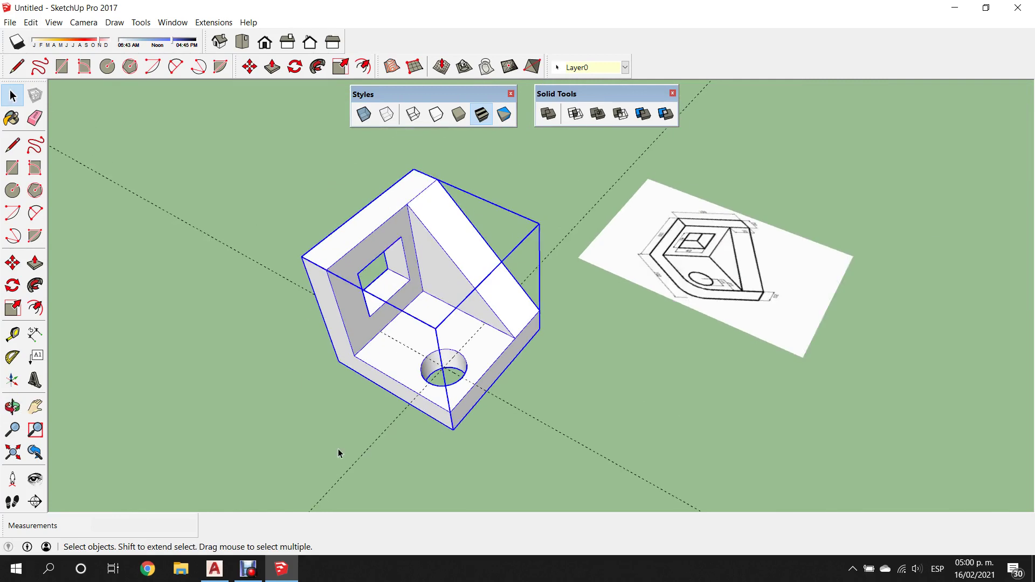
pyautogui.scroll(1, 338, 453)
pyautogui.moveTo(520, 412)
pyautogui.mouseDown(button='middle')
pyautogui.moveTo(647, 351)
pyautogui.moveTo(629, 345)
pyautogui.mouseUp(button='middle')
pyautogui.scroll(1, 392, 134)
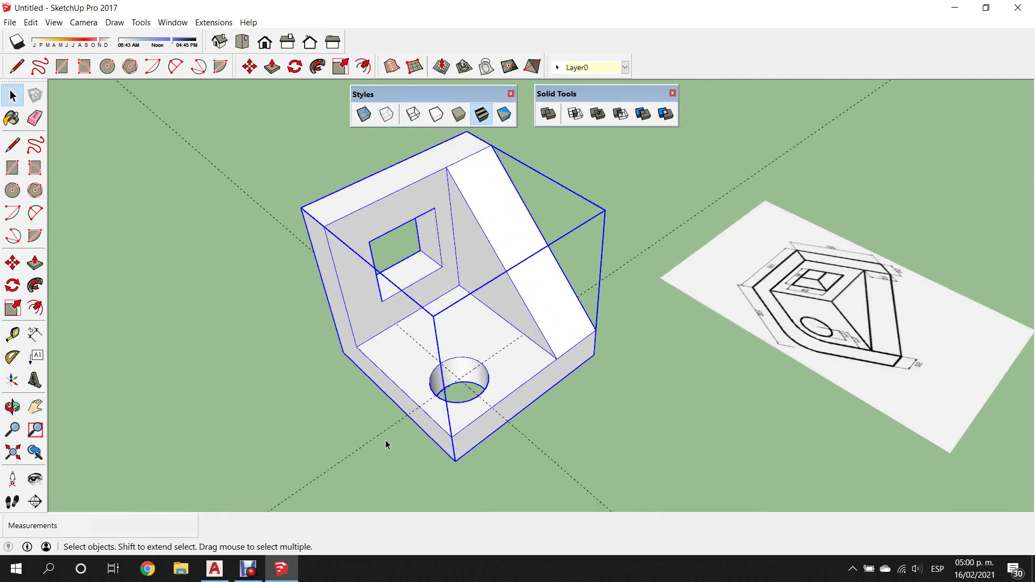
pyautogui.scroll(1, 362, 422)
pyautogui.doubleClick(542, 279)
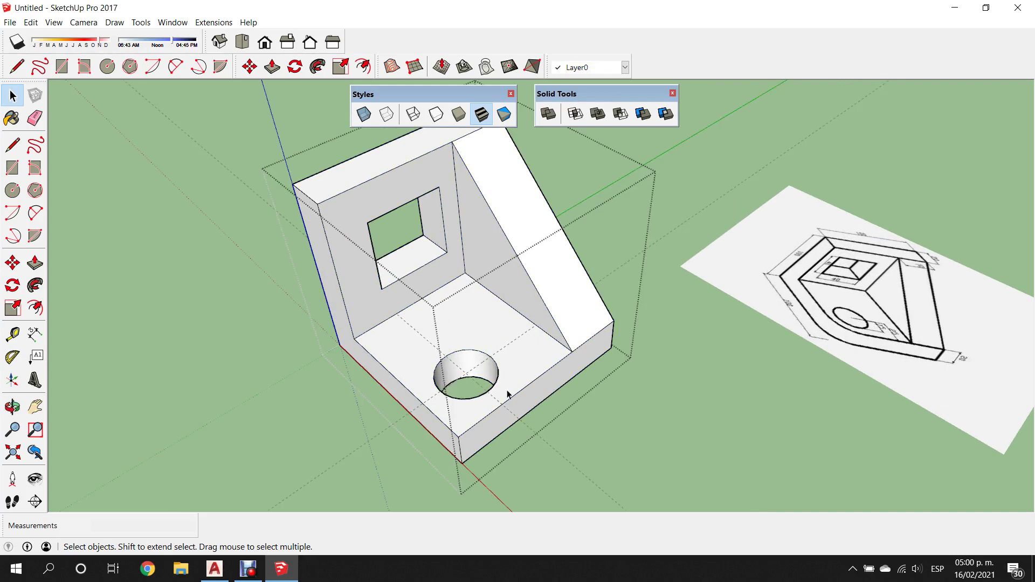
pyautogui.scroll(1, 458, 441)
pyautogui.scroll(2, 474, 431)
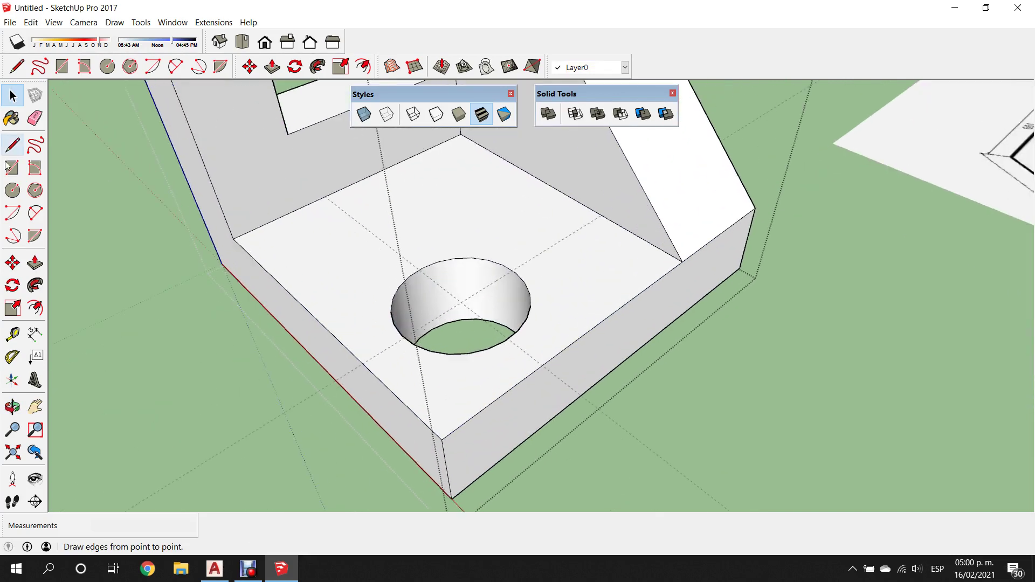
pyautogui.click(12, 190)
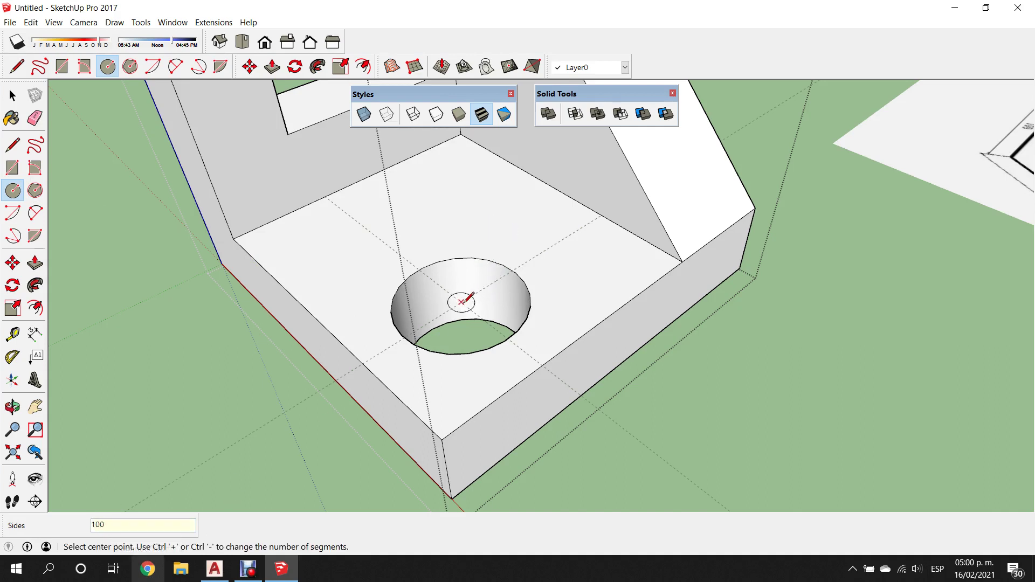
pyautogui.click(461, 302)
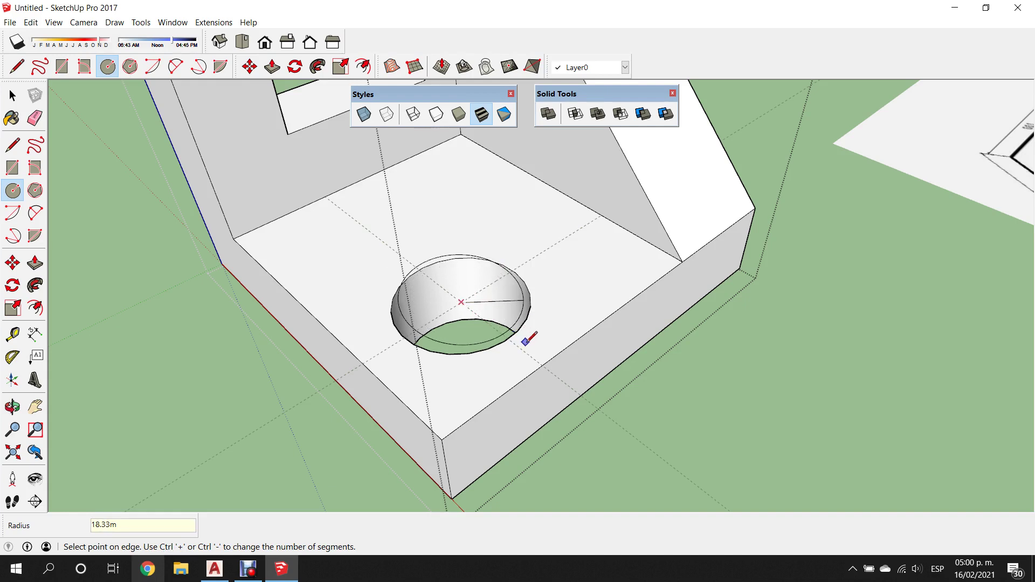
pyautogui.moveTo(490, 249)
pyautogui.mouseDown(button='middle')
pyautogui.moveTo(530, 294)
pyautogui.moveTo(527, 285)
pyautogui.mouseUp(button='middle')
pyautogui.click(524, 286)
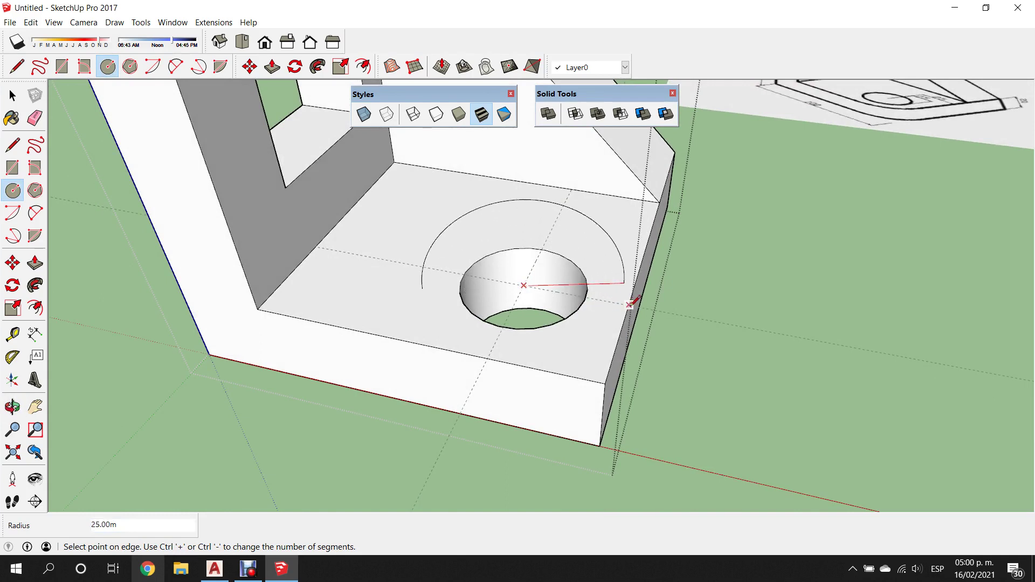
pyautogui.moveTo(619, 301)
pyautogui.mouseDown(button='middle')
pyautogui.moveTo(423, 317)
pyautogui.moveTo(418, 218)
pyautogui.moveTo(457, 157)
pyautogui.moveTo(480, 301)
pyautogui.mouseUp(button='middle')
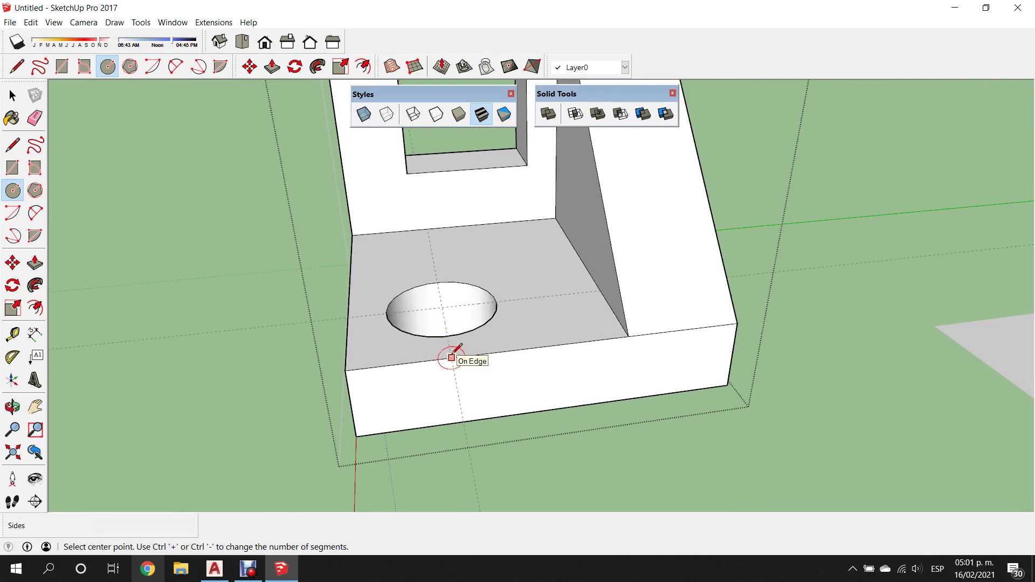
pyautogui.moveTo(442, 317)
pyautogui.mouseDown(button='middle')
pyautogui.moveTo(542, 318)
pyautogui.moveTo(628, 382)
pyautogui.mouseUp(button='middle')
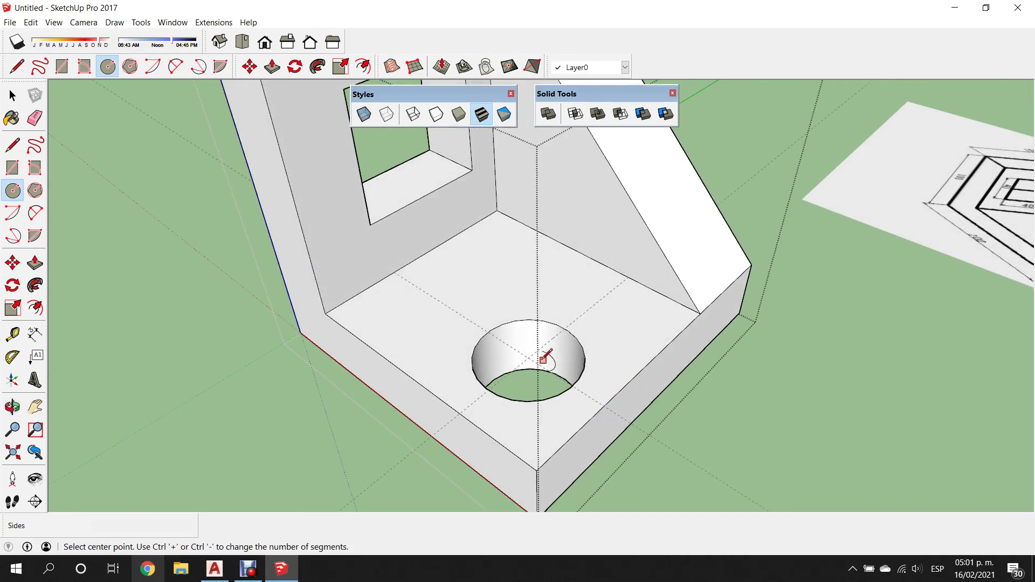
pyautogui.click(529, 357)
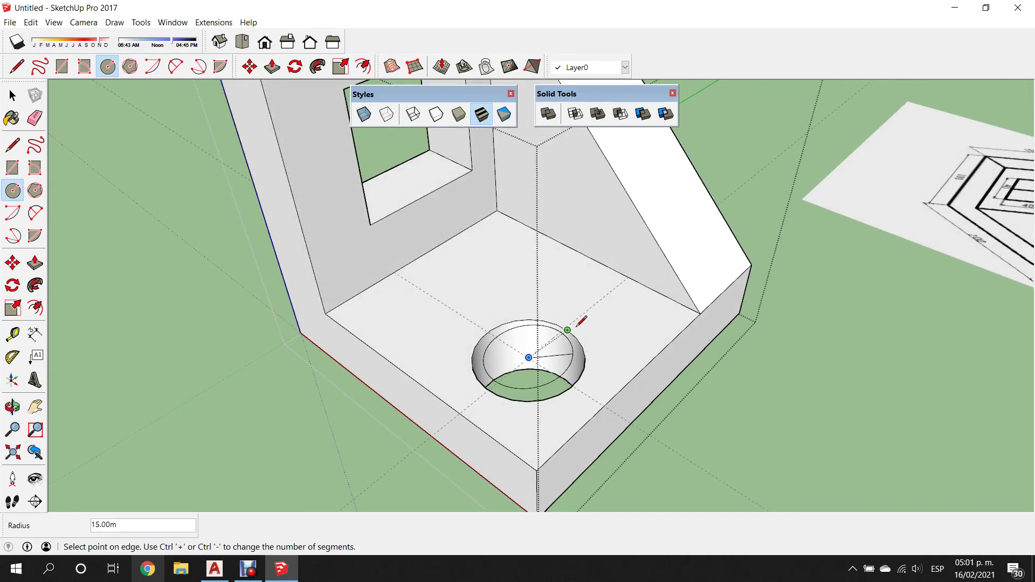
pyautogui.press('Escape')
pyautogui.moveTo(607, 397); pyautogui.dragTo(626, 415, button='middle')
pyautogui.scroll(2, 625, 415)
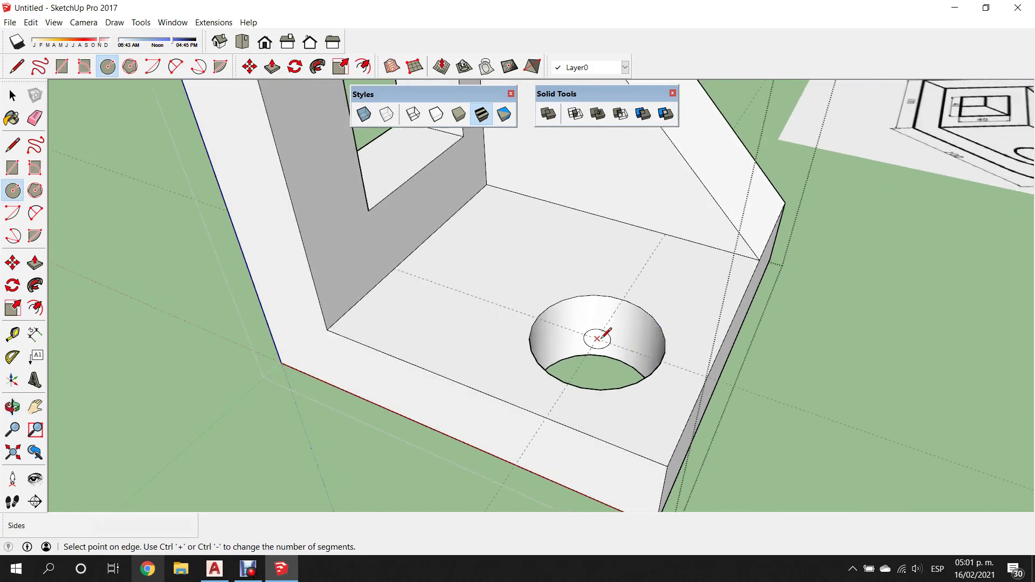
pyautogui.click(597, 338)
pyautogui.press('Escape')
pyautogui.scroll(-4, 716, 368)
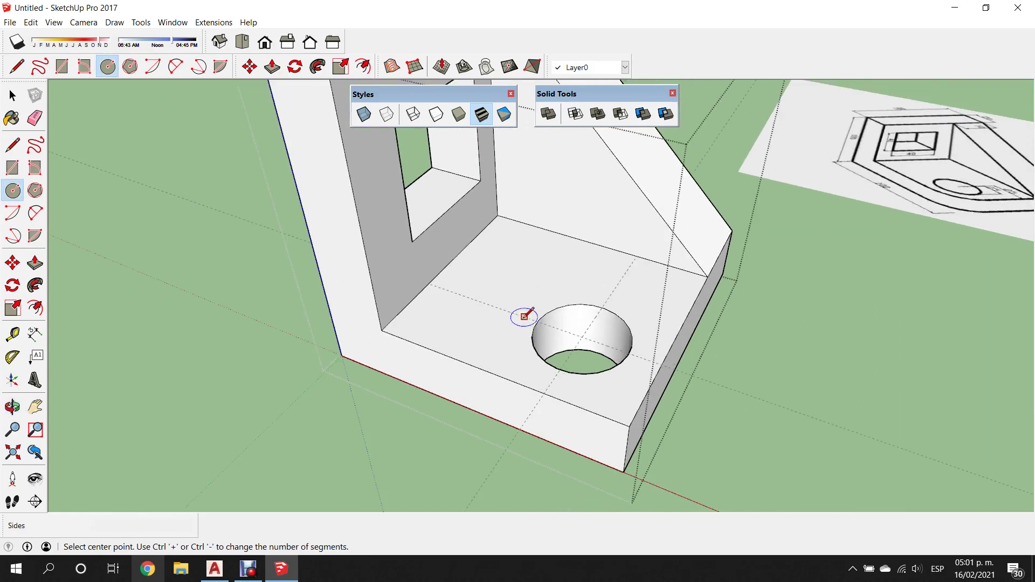
pyautogui.scroll(-4, 525, 312)
pyautogui.moveTo(869, 305); pyautogui.dragTo(792, 275, button='middle')
pyautogui.scroll(2, 791, 274)
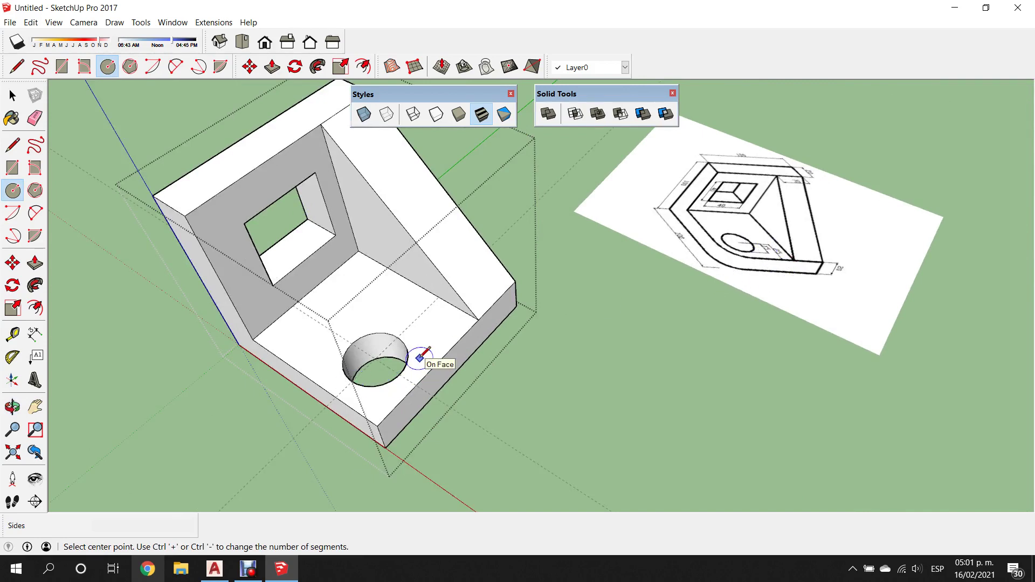
# Draw a circle of radius 25 on the ground beside the bracket
pyautogui.press('shift')
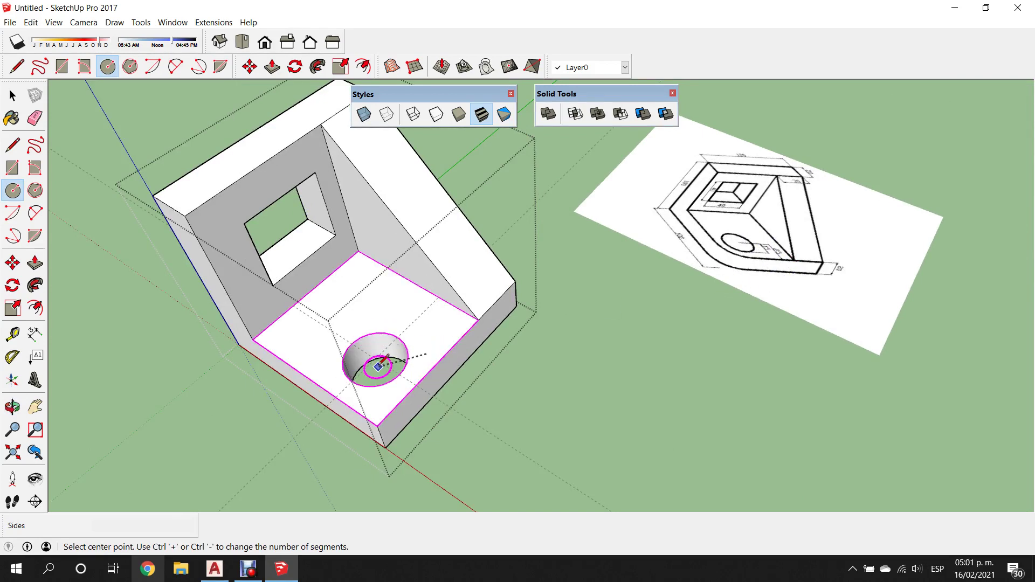
pyautogui.keyDown('shift'); pyautogui.click(376, 358); pyautogui.keyUp('shift')
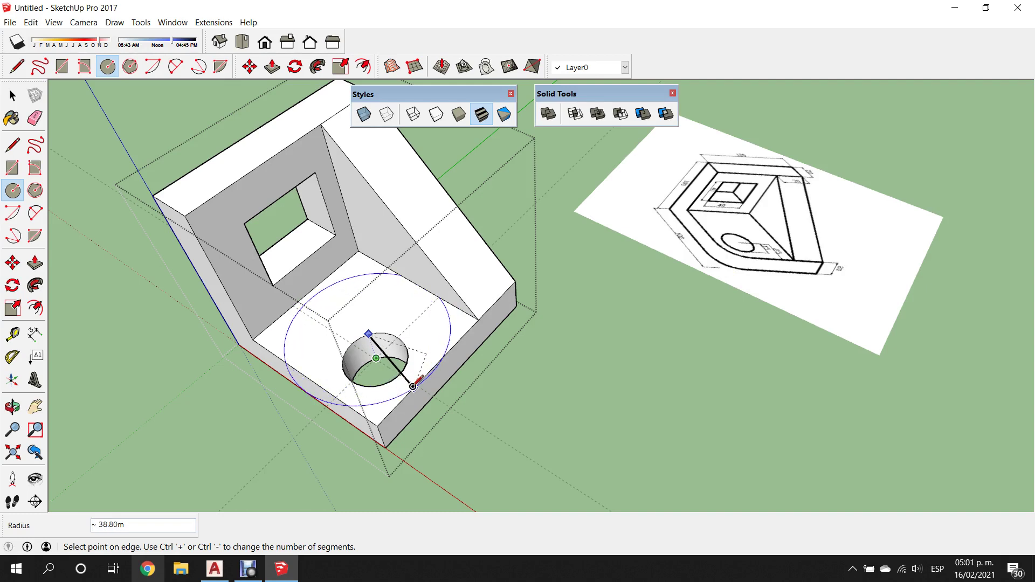
pyautogui.press('Escape')
pyautogui.click(550, 387)
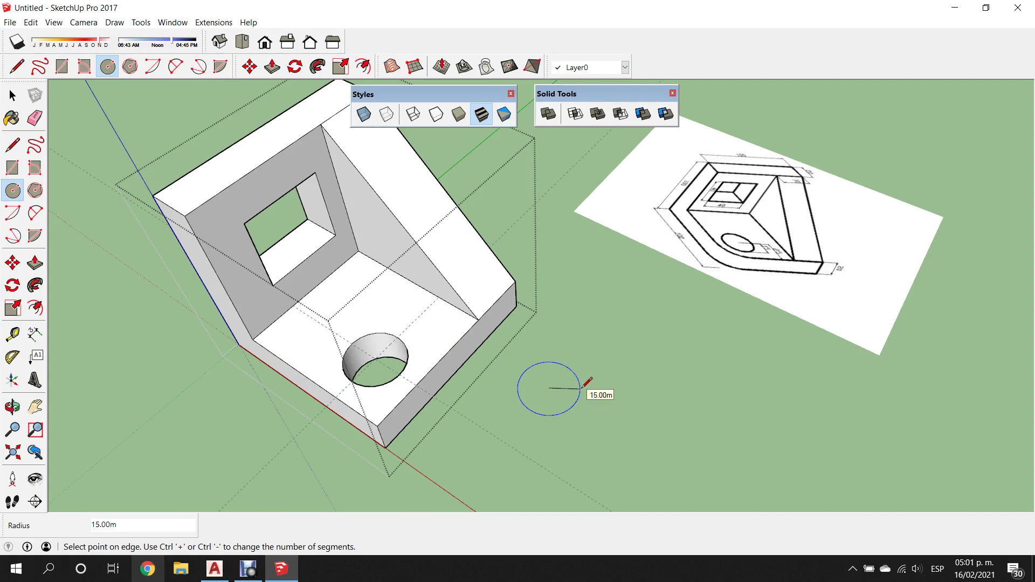
pyautogui.write('25')
pyautogui.press('Return')
# Select the new ground circle's edge
pyautogui.click(13, 96)
pyautogui.moveTo(730, 296); pyautogui.dragTo(568, 404, button='middle')
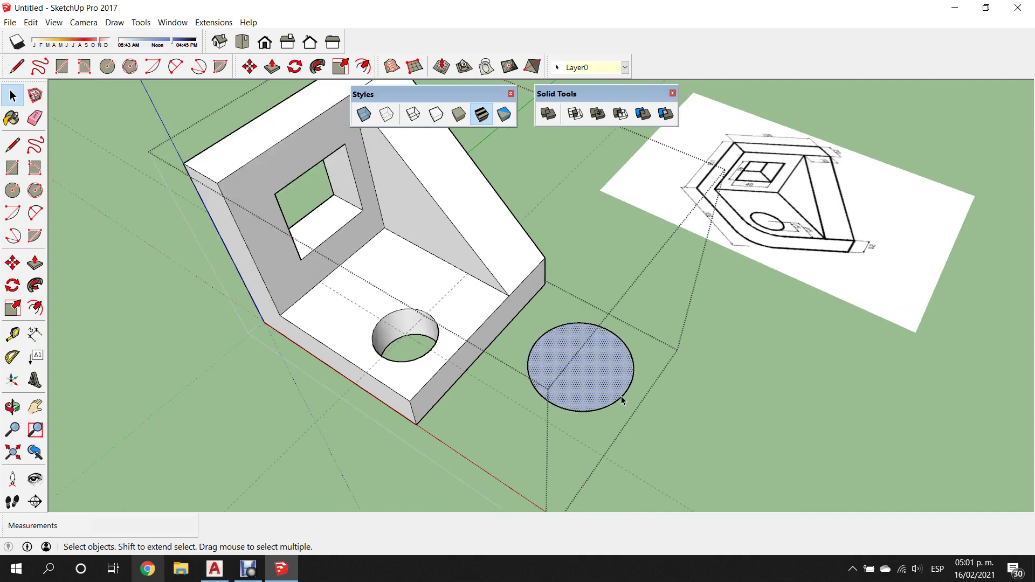
pyautogui.click(623, 399)
pyautogui.scroll(2, 623, 404)
pyautogui.scroll(1, 623, 404)
pyautogui.click(667, 404)
pyautogui.hotkey('ctrl', 'a')
pyautogui.hotkey('ctrl', 't')
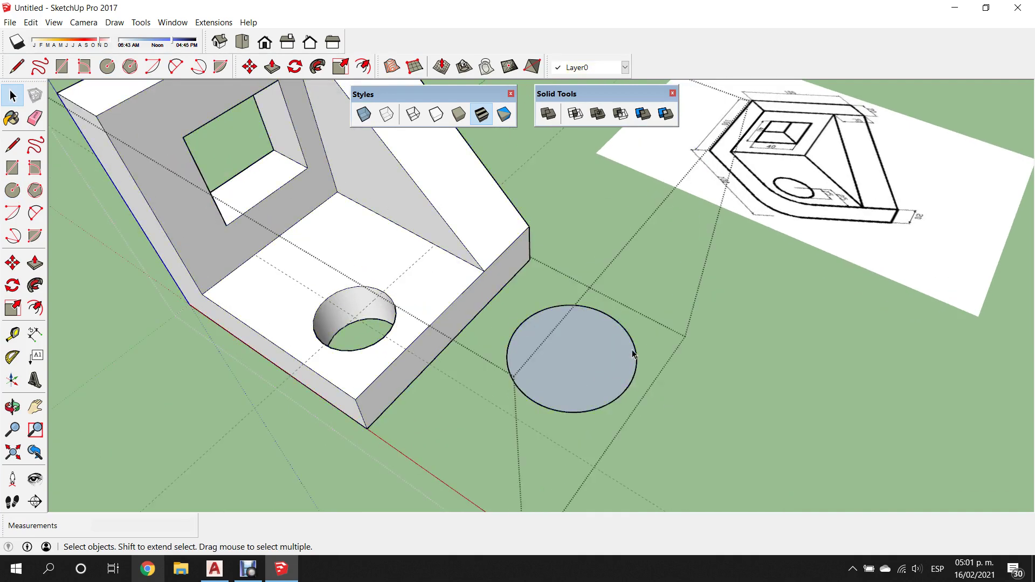
pyautogui.click(636, 353)
# Trial-move the circle centred over the base hole, then undo the move
pyautogui.press('m')
pyautogui.moveTo(599, 409); pyautogui.dragTo(631, 402, button='middle')
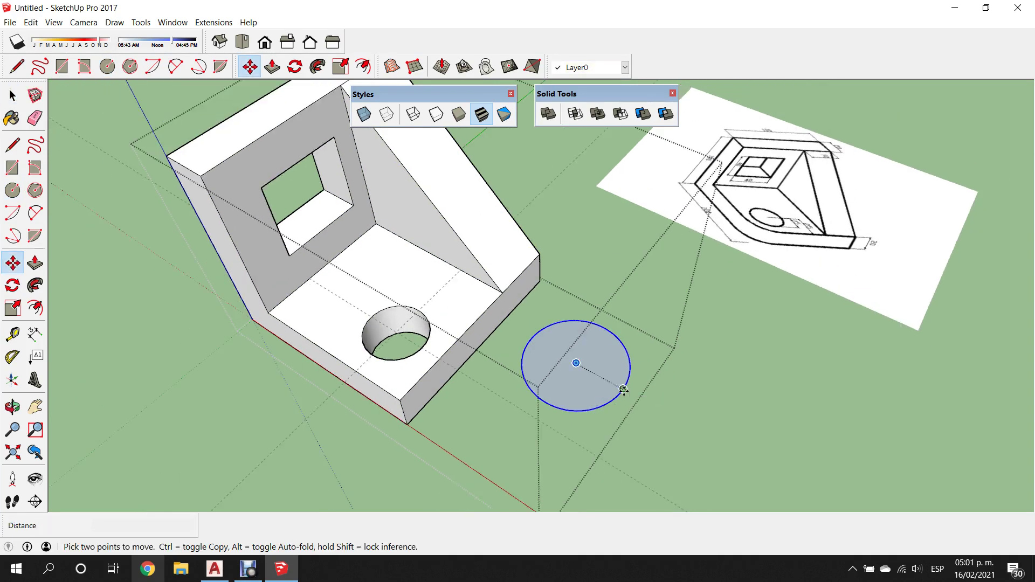
pyautogui.click(623, 390)
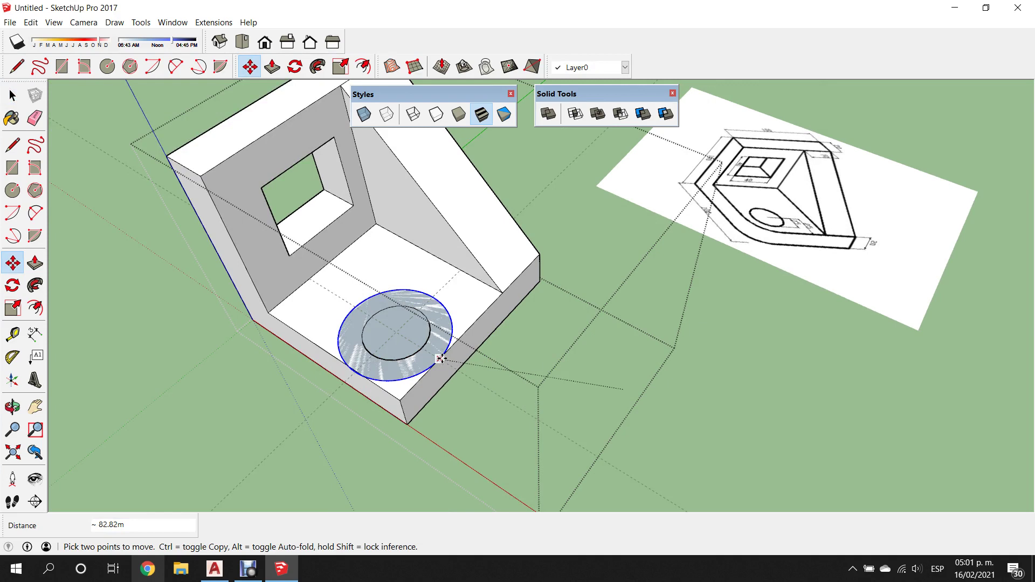
pyautogui.scroll(2, 437, 372)
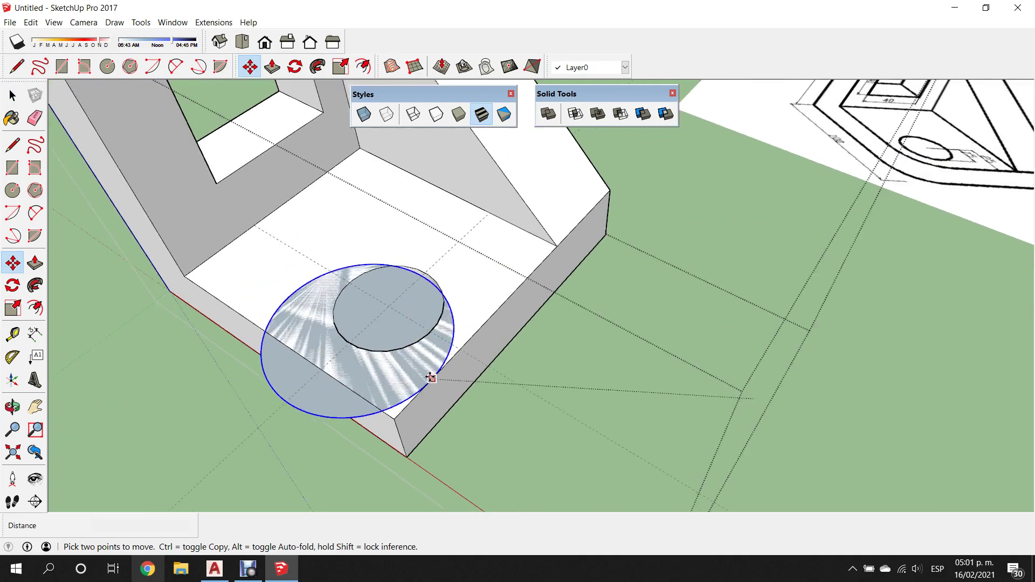
pyautogui.scroll(1, 432, 377)
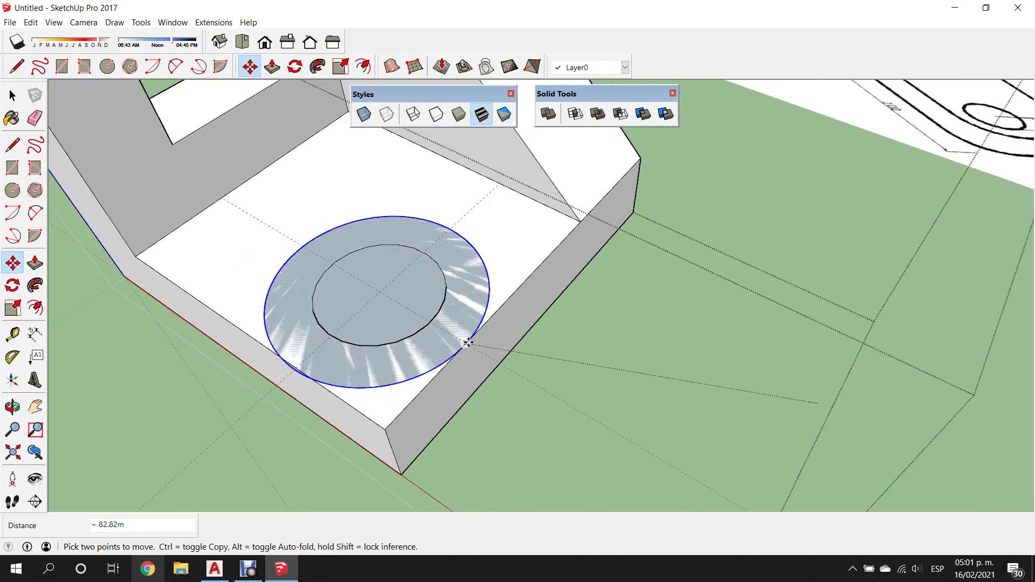
pyautogui.scroll(2, 467, 341)
pyautogui.scroll(1, 466, 344)
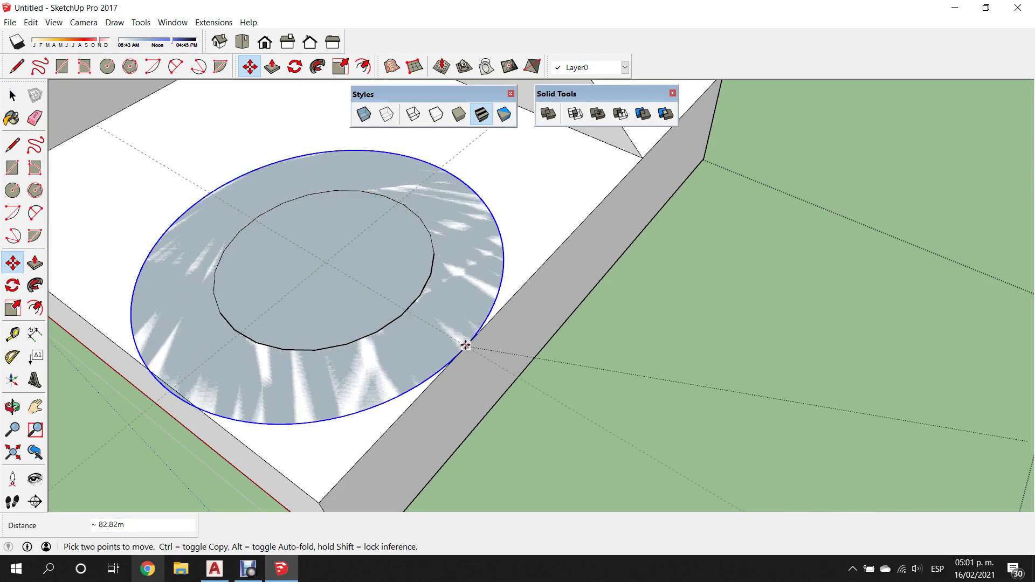
pyautogui.click(465, 345)
pyautogui.scroll(-1, 522, 306)
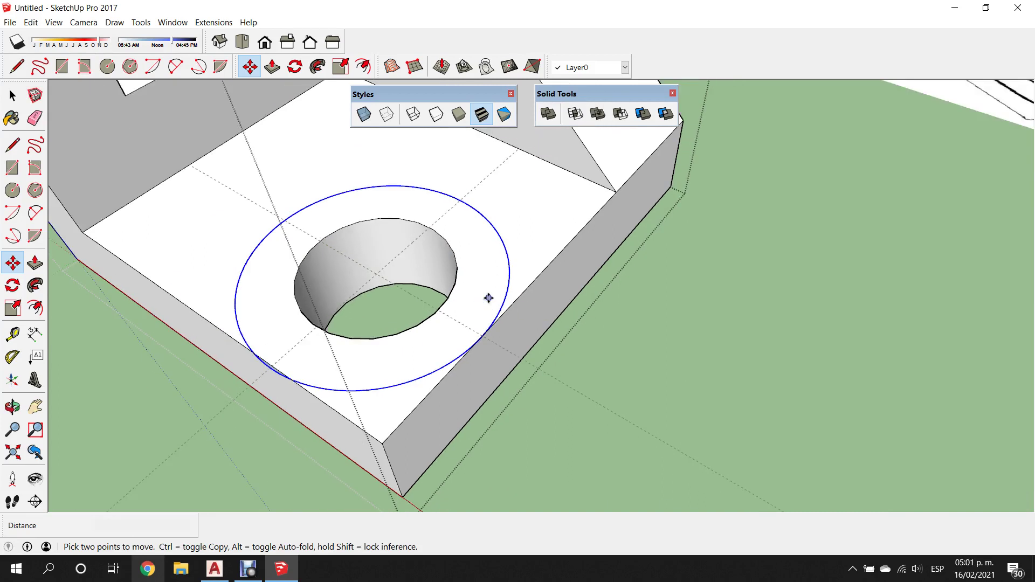
pyautogui.hotkey('ctrl', 'z')
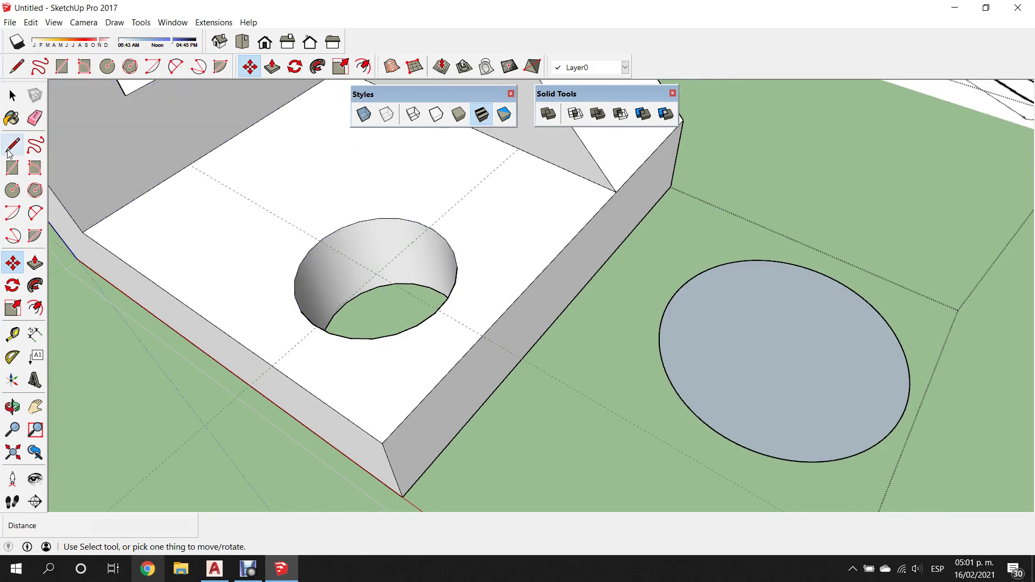
# Draw a 25-radius two-point arc across the base's front corner
pyautogui.click(32, 214)
pyautogui.click(272, 365)
pyautogui.click(484, 335)
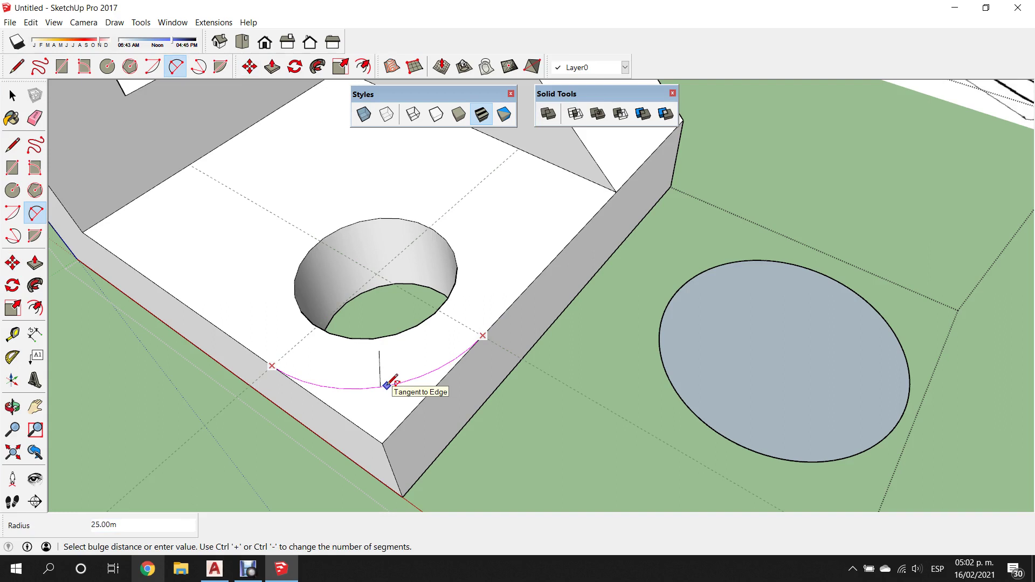
pyautogui.write('25')
pyautogui.press('Return')
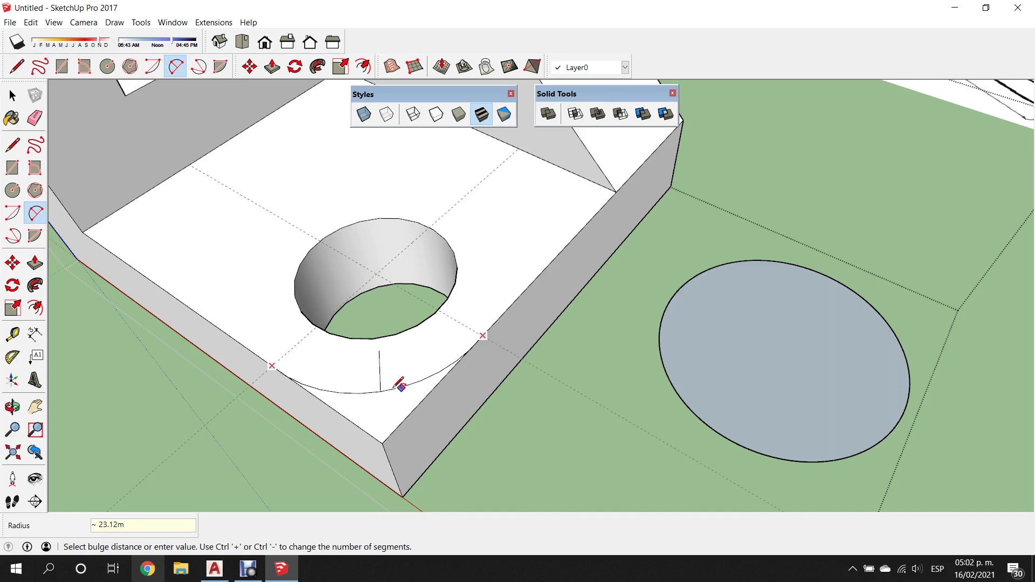
pyautogui.click(378, 386)
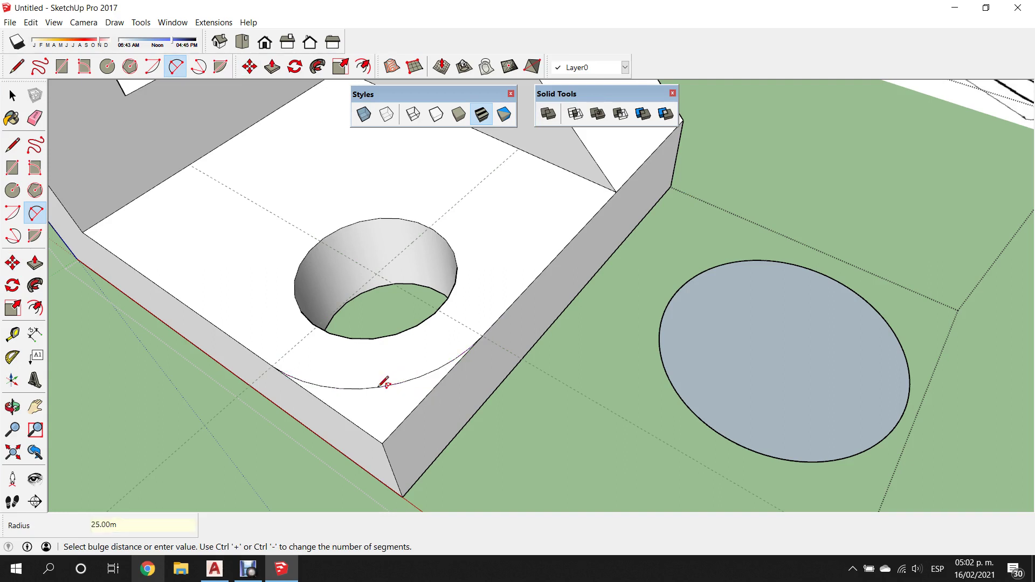
# Delete the circle face and its outline from the ground
pyautogui.press('space')
pyautogui.click(670, 321)
pyautogui.scroll(-2, 666, 312)
pyautogui.press('Delete')
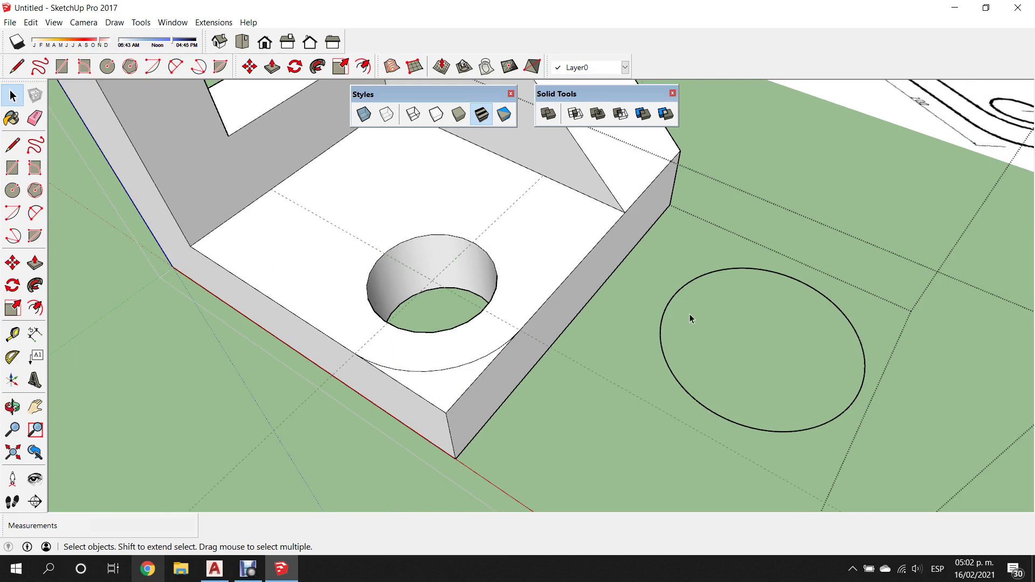
pyautogui.click(673, 300)
pyautogui.click(666, 350)
pyautogui.hotkey('ctrl', 'z')
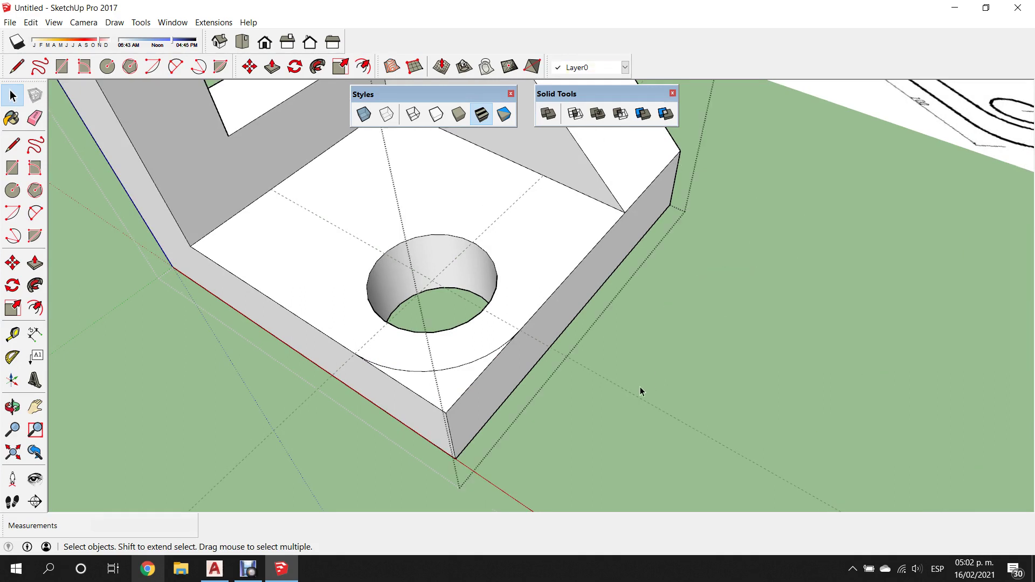
pyautogui.scroll(1, 286, 407)
# Push the corner face outside the arc down 20 to remove it, leaving a rounded corner
pyautogui.press('p')
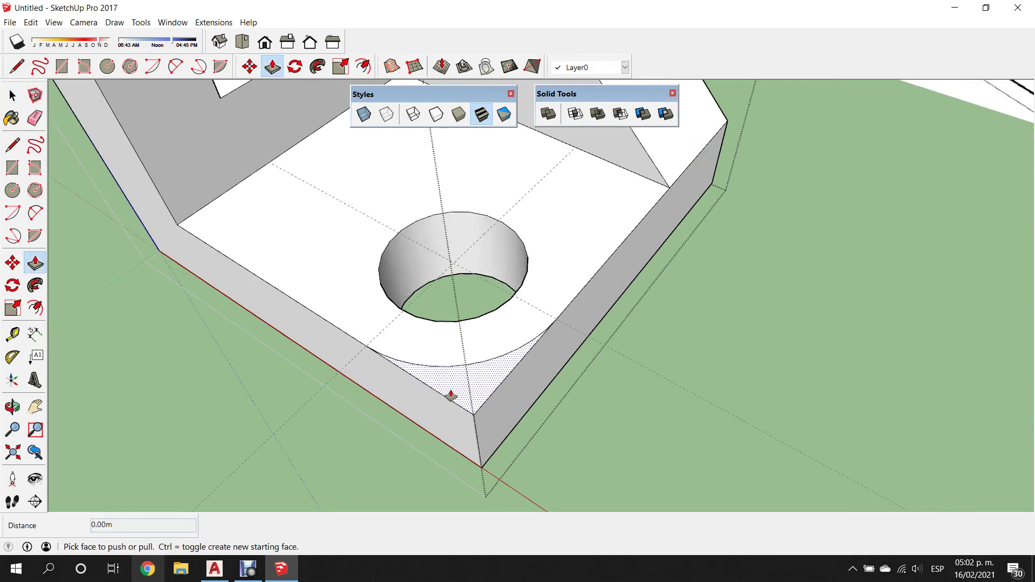
pyautogui.scroll(-2, 490, 389)
pyautogui.scroll(2, 460, 319)
pyautogui.click(457, 315)
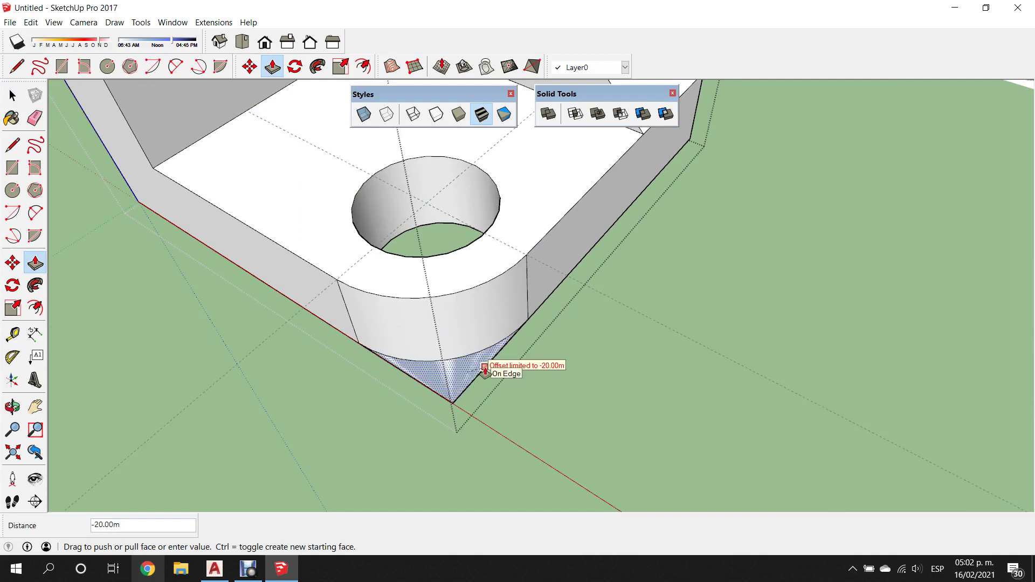
pyautogui.click(485, 371)
pyautogui.moveTo(488, 398)
pyautogui.mouseDown(button='middle')
pyautogui.moveTo(507, 377)
pyautogui.moveTo(538, 261)
pyautogui.moveTo(477, 268)
pyautogui.mouseUp(button='middle')
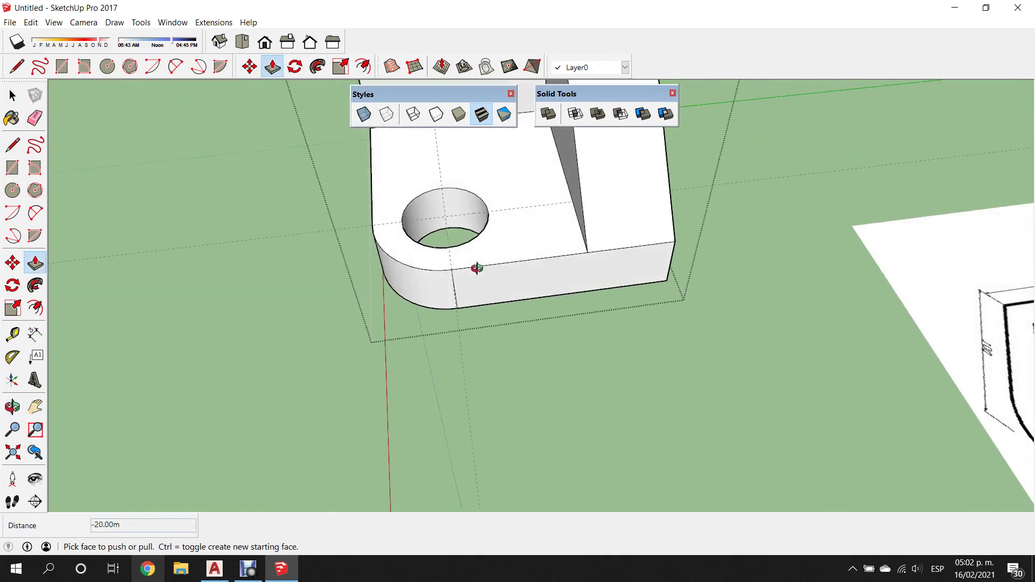
pyautogui.click(12, 95)
pyautogui.moveTo(368, 310)
pyautogui.mouseDown(button='middle')
pyautogui.moveTo(477, 293)
pyautogui.moveTo(537, 327)
pyautogui.mouseUp(button='middle')
pyautogui.scroll(3, 523, 314)
pyautogui.scroll(2, 456, 286)
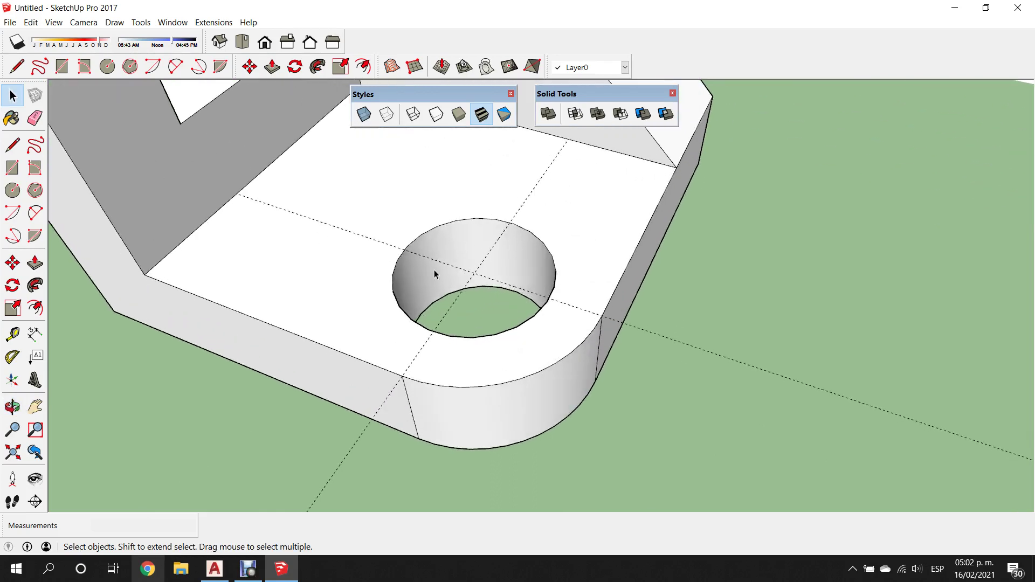
pyautogui.moveTo(642, 307)
pyautogui.mouseDown(button='middle')
pyautogui.moveTo(616, 257)
pyautogui.moveTo(606, 189)
pyautogui.moveTo(570, 237)
pyautogui.moveTo(585, 299)
pyautogui.moveTo(536, 171)
pyautogui.moveTo(529, 294)
pyautogui.moveTo(497, 348)
pyautogui.mouseUp(button='middle')
# Window-select and delete the reference drawing image, then frame the bracket in three-quarter view
pyautogui.scroll(-3, 497, 352)
pyautogui.moveTo(523, 397)
pyautogui.mouseDown(button='middle')
pyautogui.moveTo(555, 331)
pyautogui.moveTo(670, 236)
pyautogui.moveTo(525, 358)
pyautogui.moveTo(791, 318)
pyautogui.mouseUp(button='middle')
pyautogui.moveTo(869, 159); pyautogui.dragTo(669, 372)
pyautogui.scroll(-2, 664, 314)
pyautogui.press('Delete')
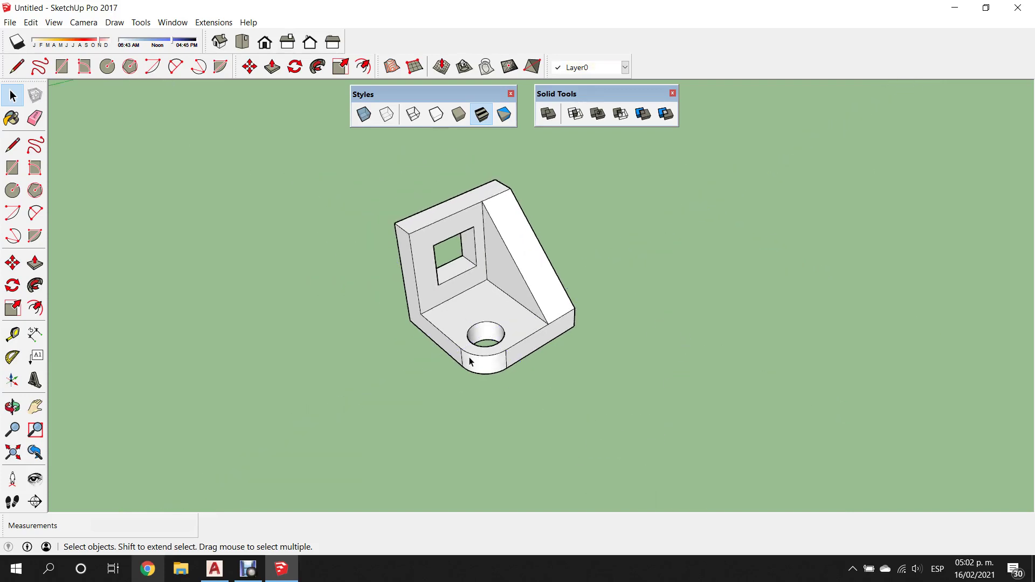
pyautogui.scroll(2, 388, 259)
pyautogui.moveTo(422, 339)
pyautogui.mouseDown(button='middle')
pyautogui.moveTo(607, 157)
pyautogui.moveTo(580, 245)
pyautogui.moveTo(455, 277)
pyautogui.moveTo(557, 263)
pyautogui.moveTo(560, 273)
pyautogui.moveTo(575, 261)
pyautogui.mouseUp(button='middle')
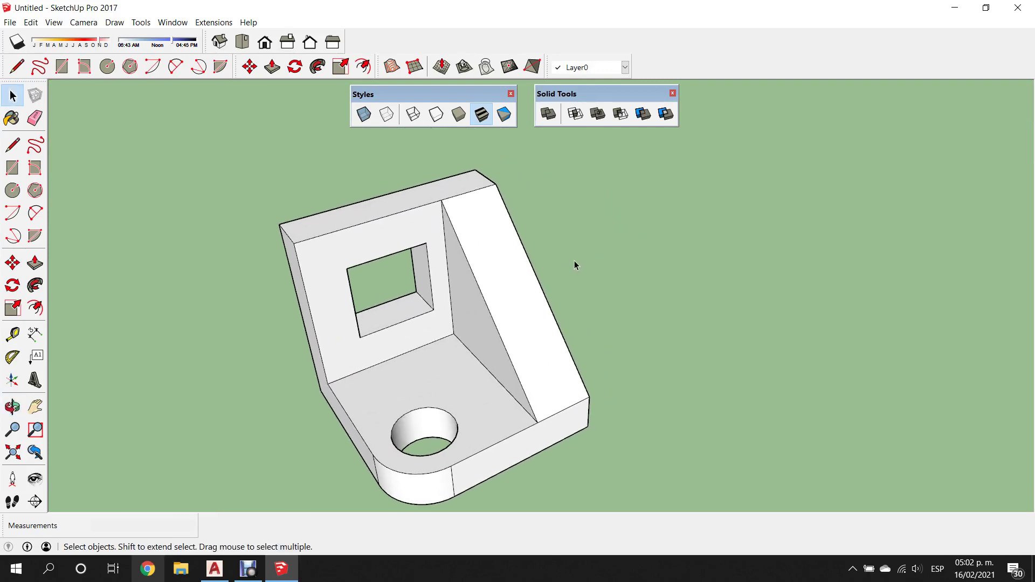